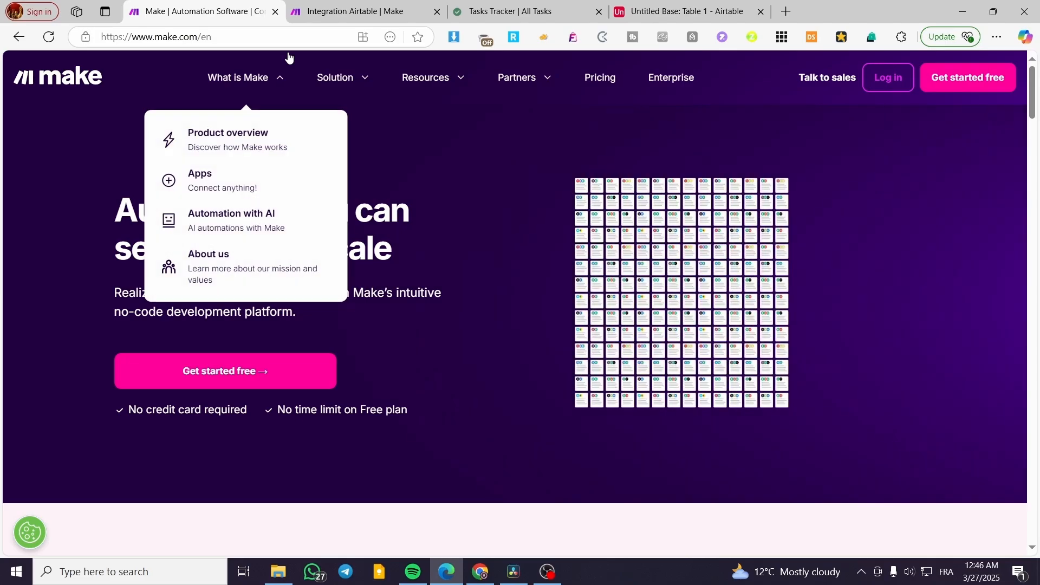
# Close the Airtable connection dialog and discard the unsaved scenario changes in Make.
pyautogui.click(347, 11)
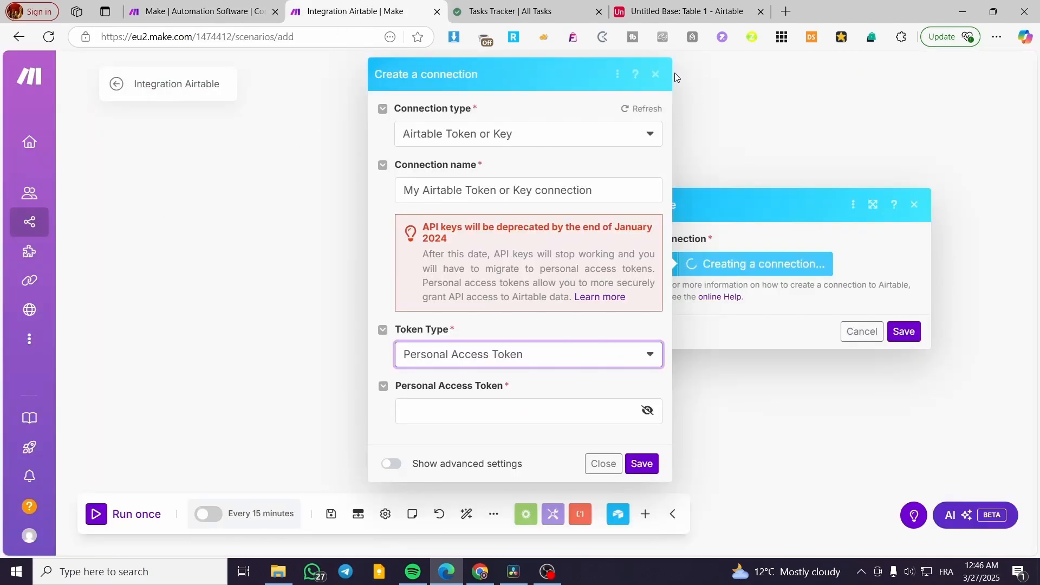
pyautogui.click(655, 74)
pyautogui.click(61, 141)
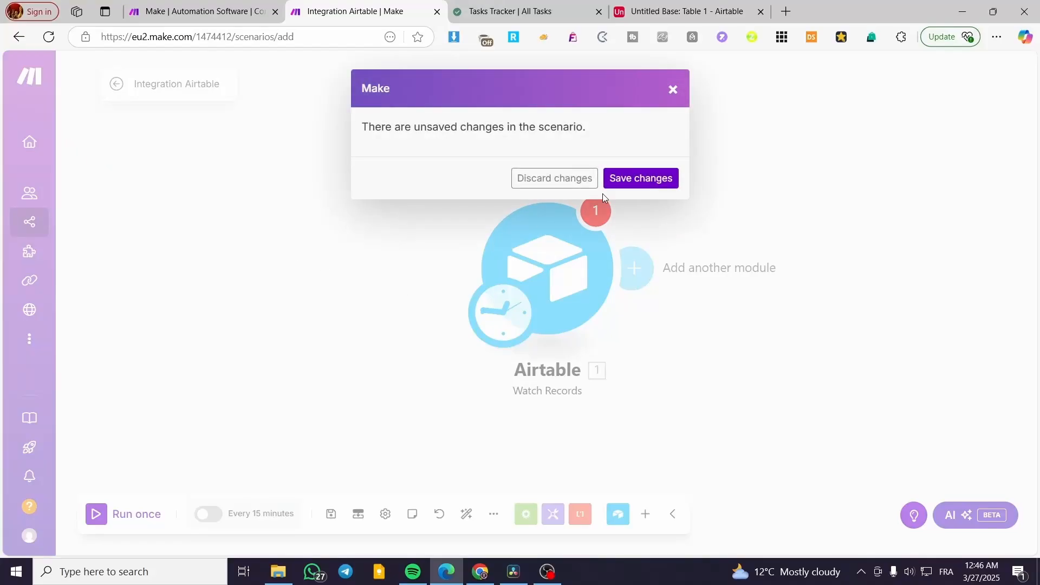
pyautogui.click(563, 179)
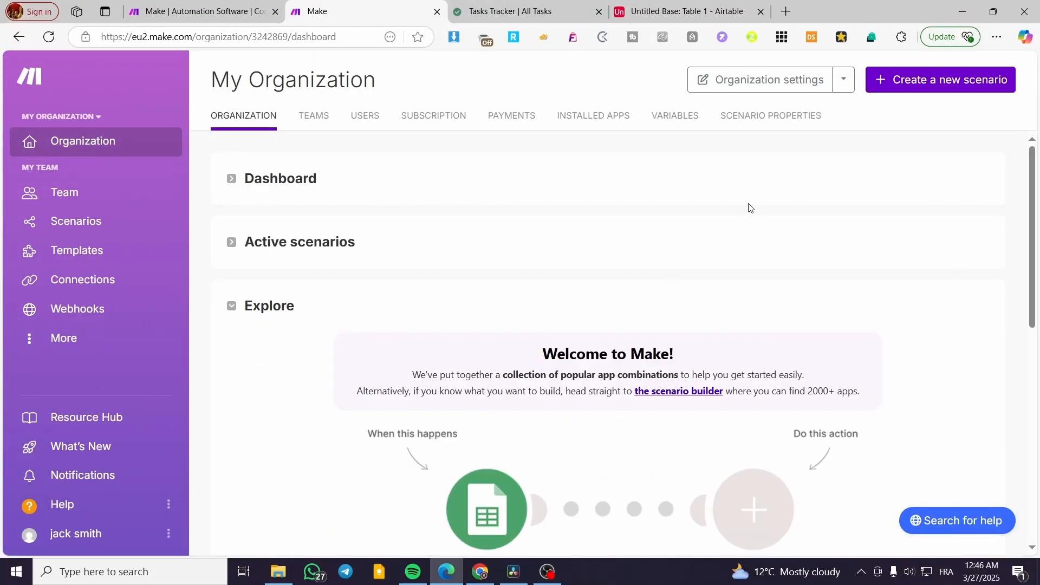
# Review the Notion Tasks Tracker table, then bring up Airtable's empty Table 1.
pyautogui.click(527, 9)
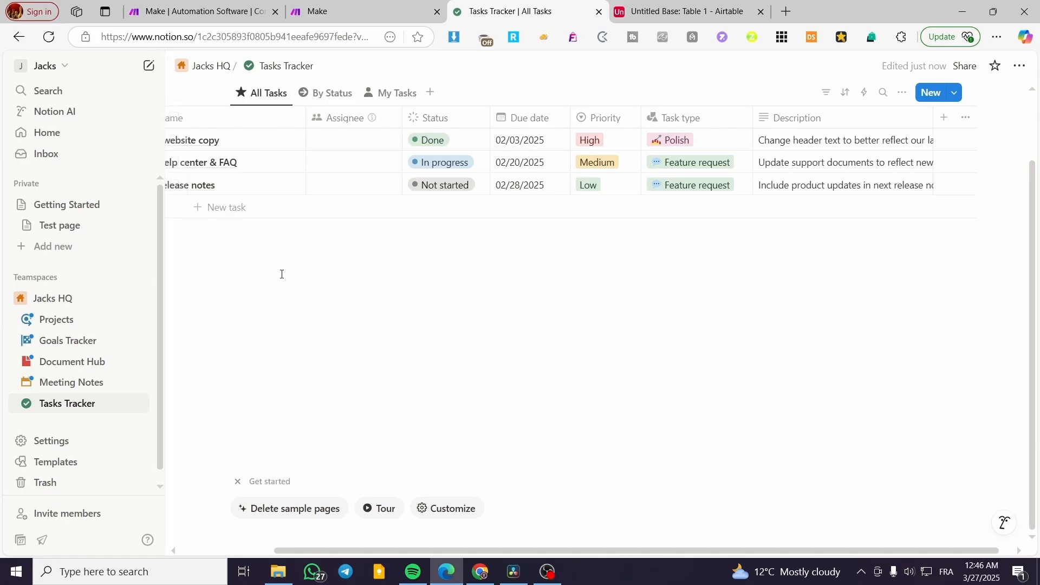
pyautogui.hscroll(-3, 362, 351)
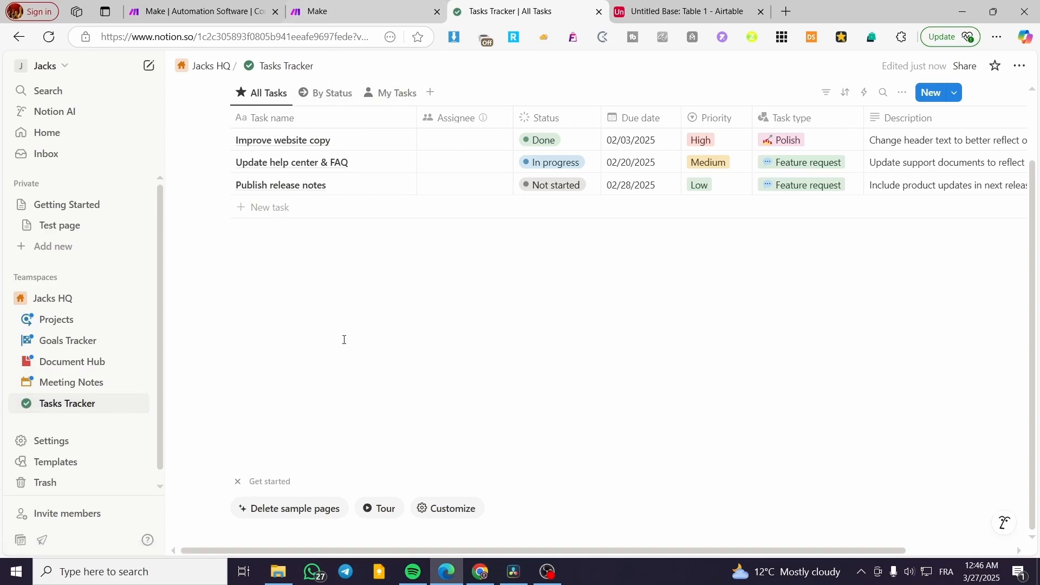
pyautogui.scroll(2, 344, 340)
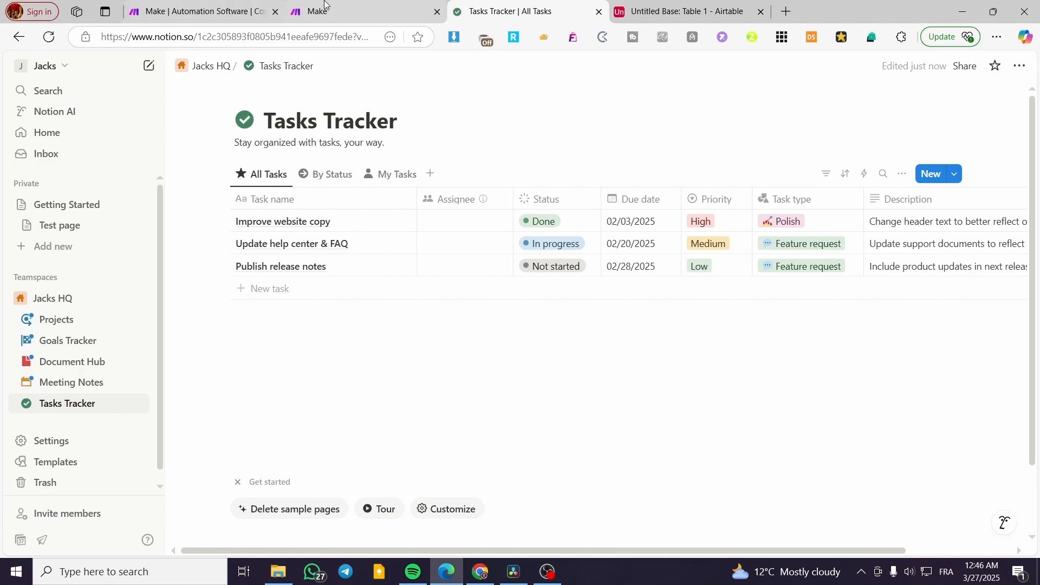
pyautogui.click(374, 5)
pyautogui.click(528, 8)
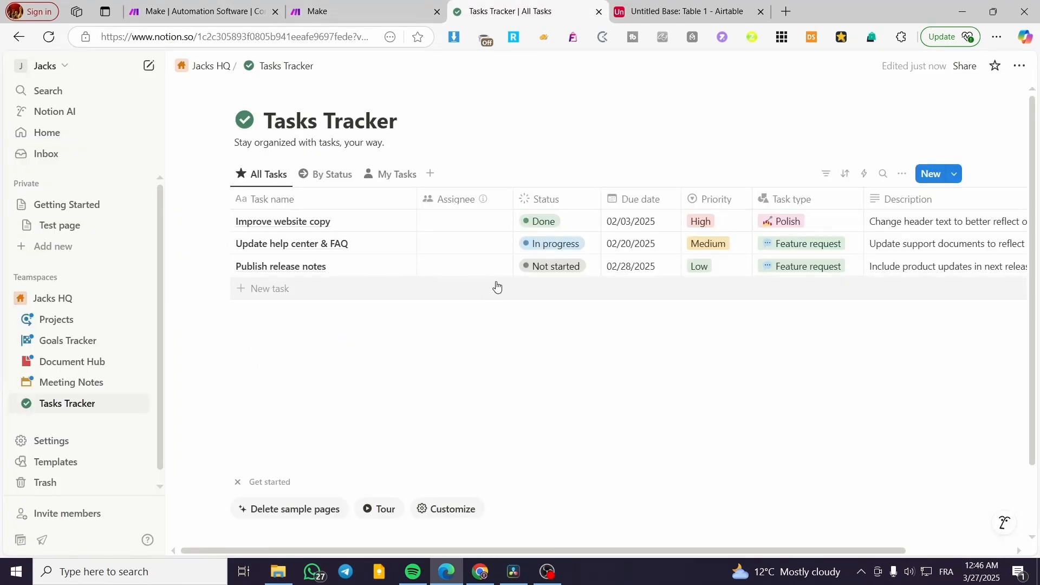
pyautogui.click(362, 11)
pyautogui.click(494, 7)
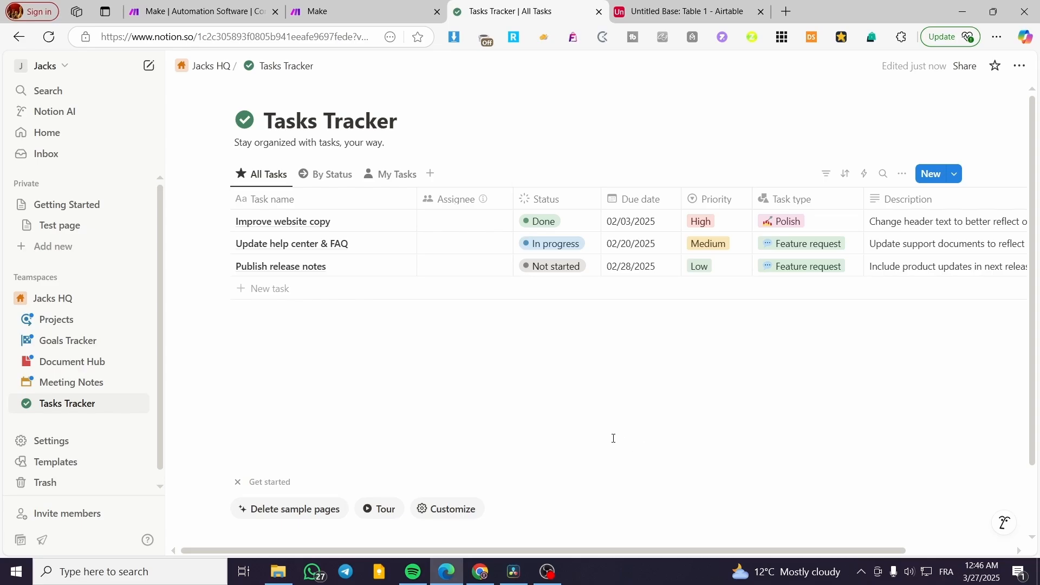
pyautogui.click(651, 4)
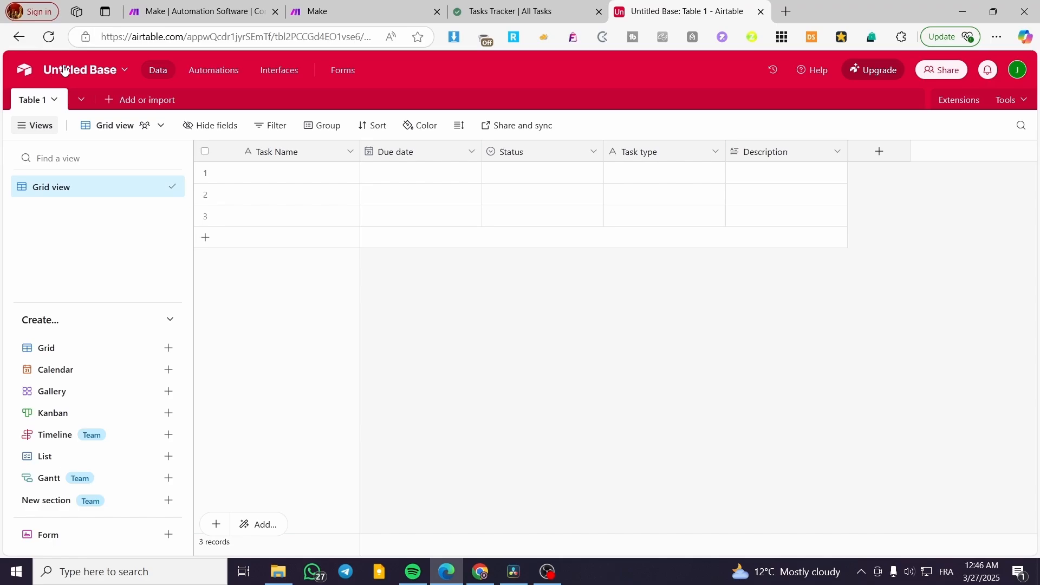
# Move the Airtable base tab ahead of the Notion Tasks Tracker tab.
pyautogui.click(283, 180)
pyautogui.click(540, 7)
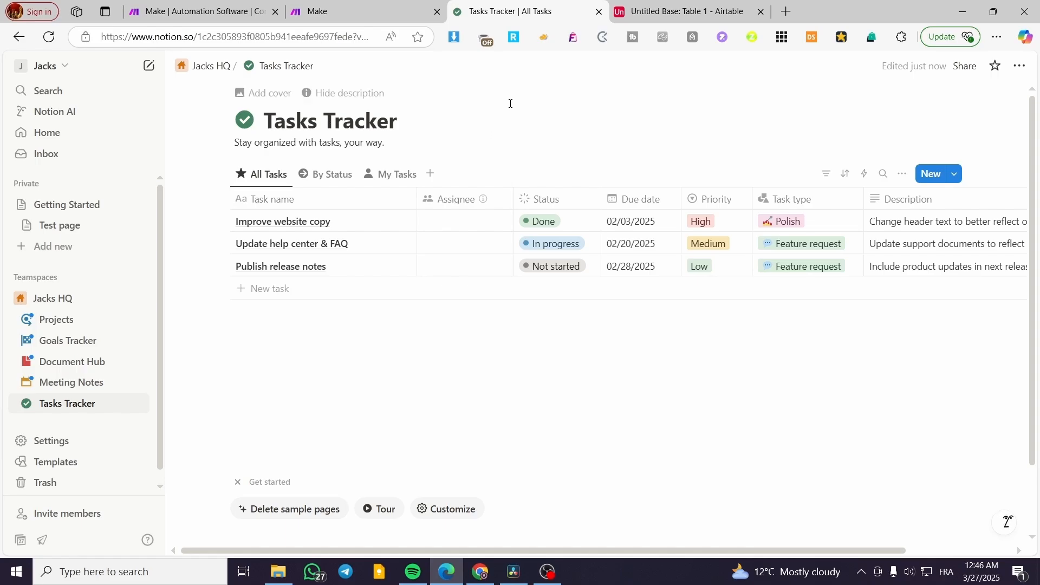
pyautogui.click(681, 11)
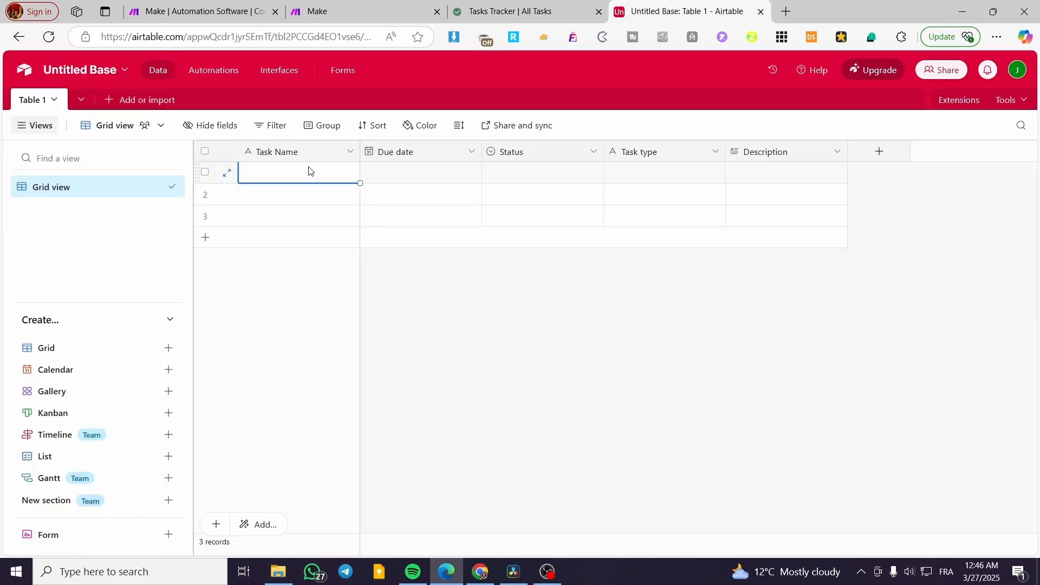
pyautogui.click(542, 12)
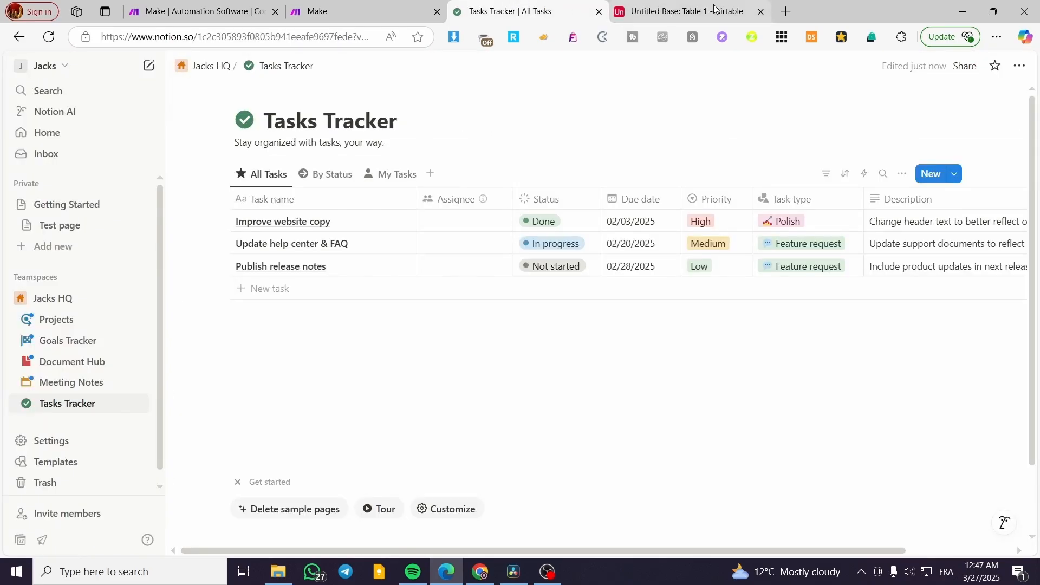
pyautogui.click(665, 11)
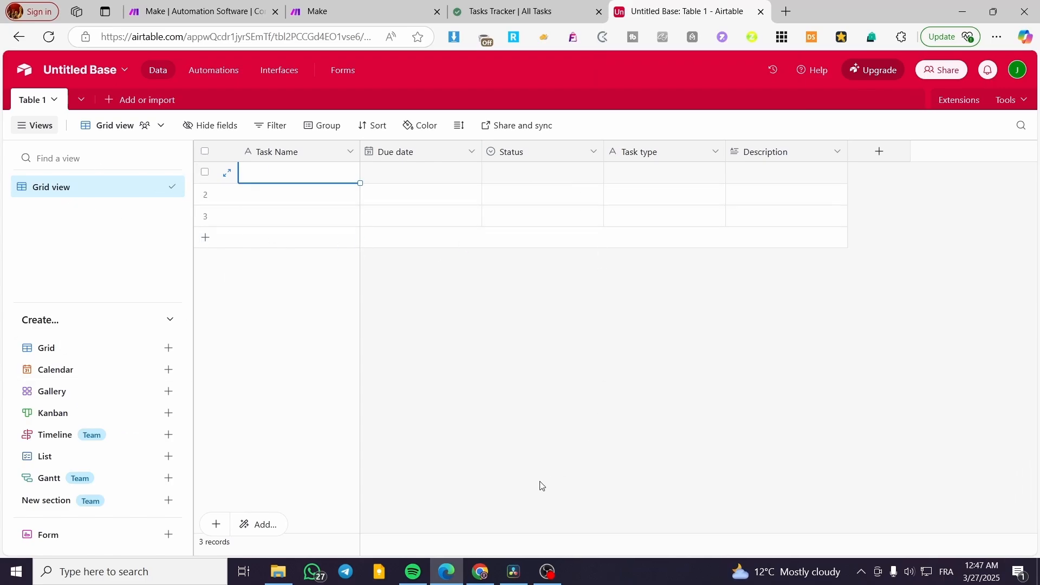
pyautogui.click(531, 7)
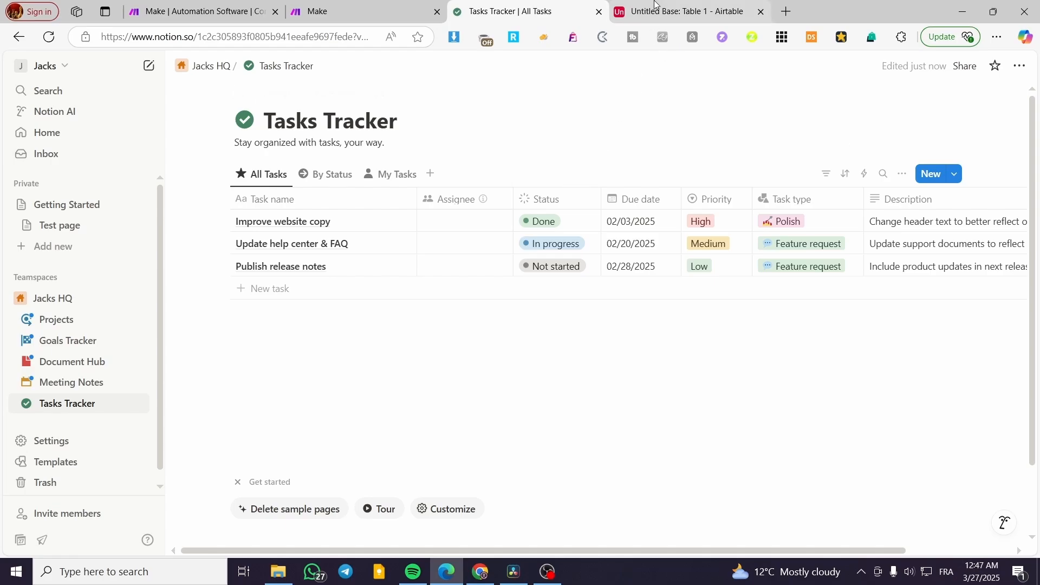
pyautogui.click(682, 12)
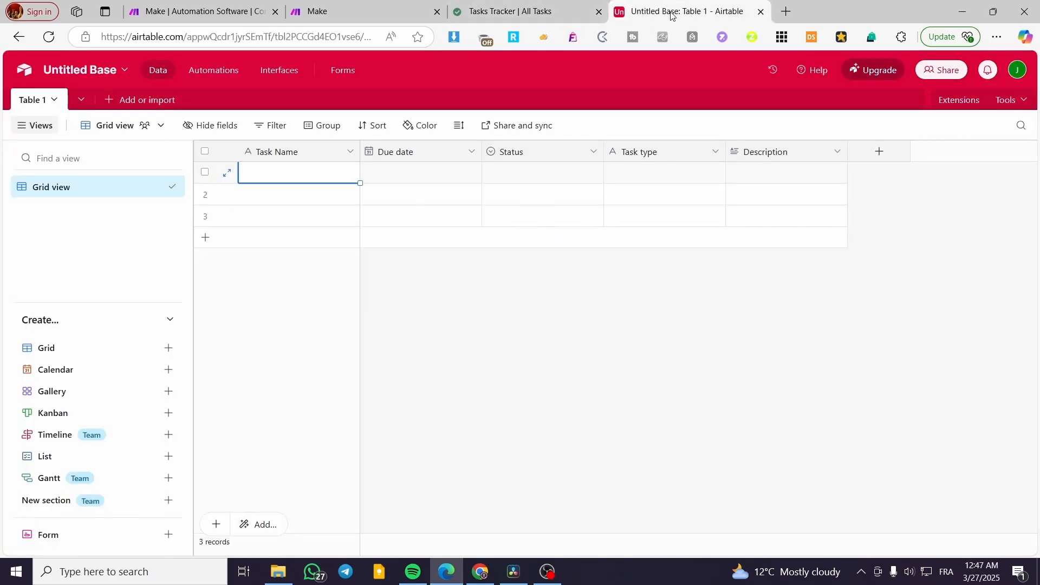
pyautogui.moveTo(674, 12); pyautogui.dragTo(528, 12)
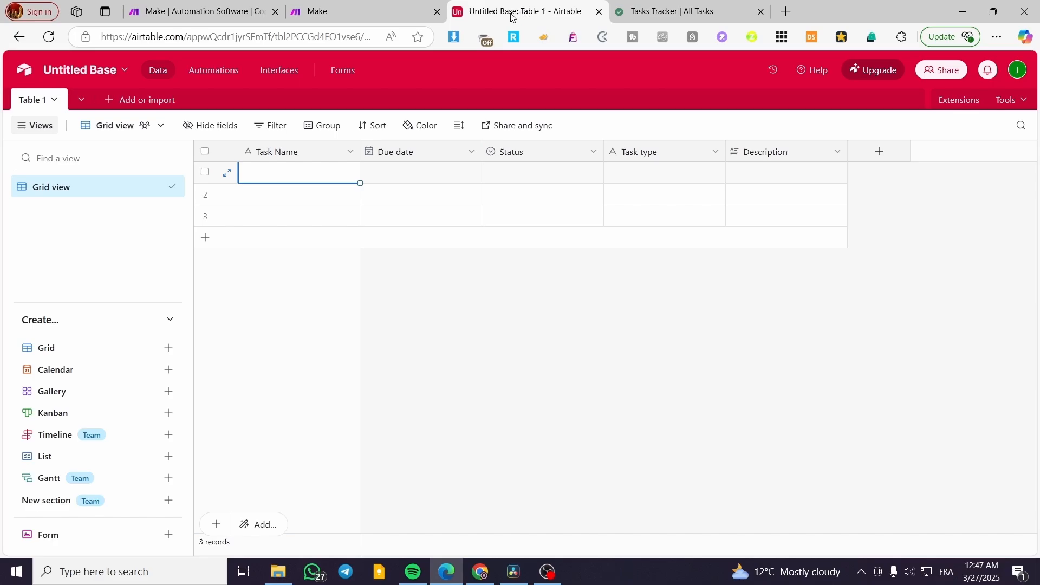
pyautogui.click(683, 16)
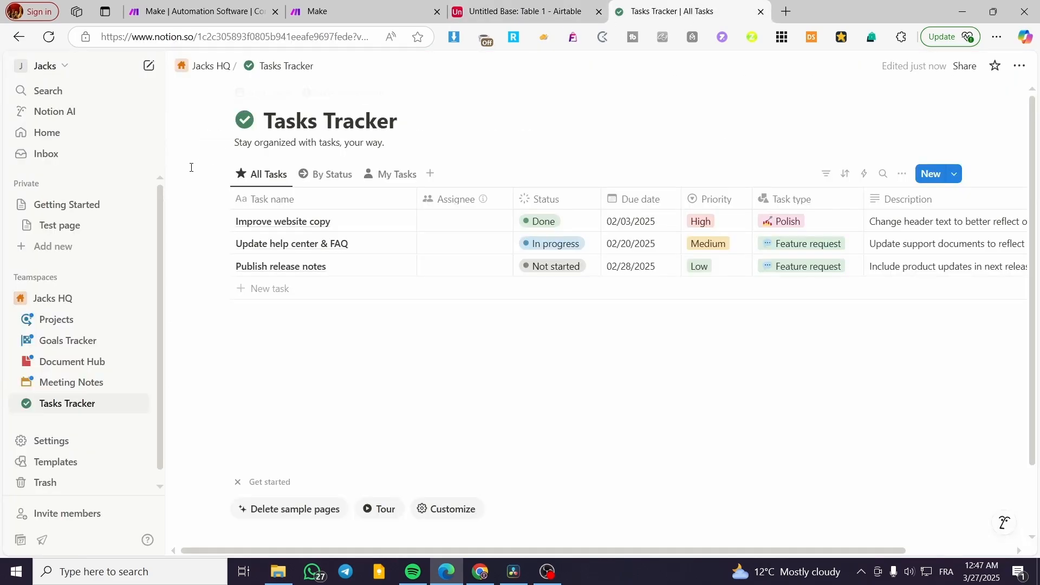
pyautogui.click(547, 8)
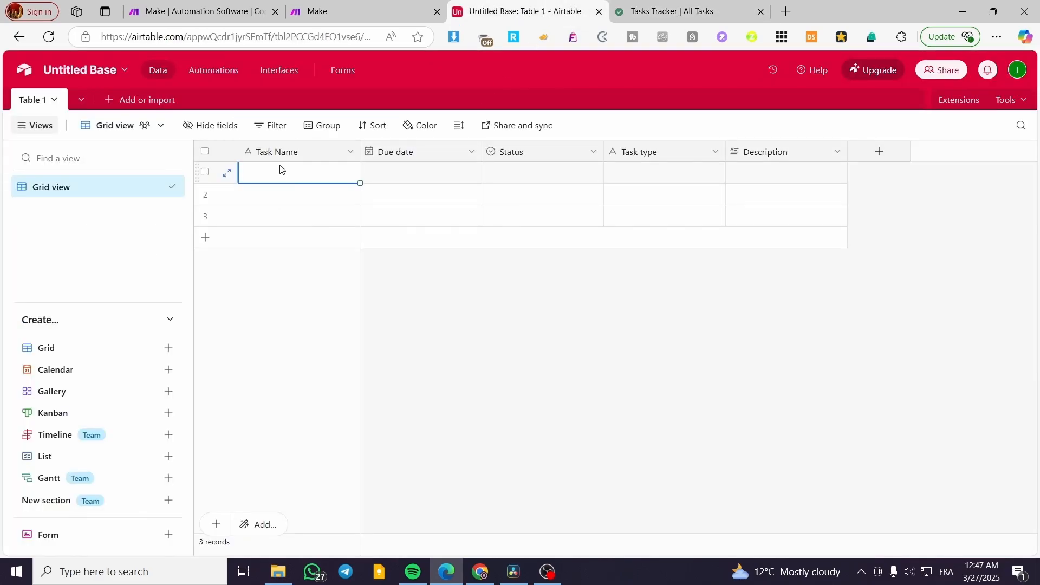
# Enter row 1 as Youtube Video, due 3/29/2025, with status In progress.
pyautogui.click(292, 177)
pyautogui.write('Yo')
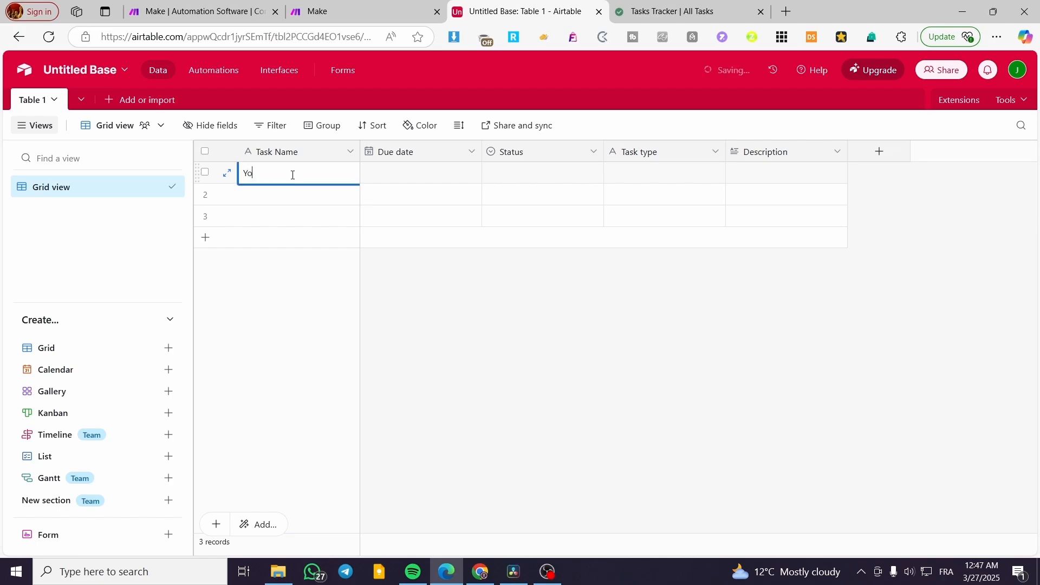
pyautogui.write('utube Video')
pyautogui.click(408, 180)
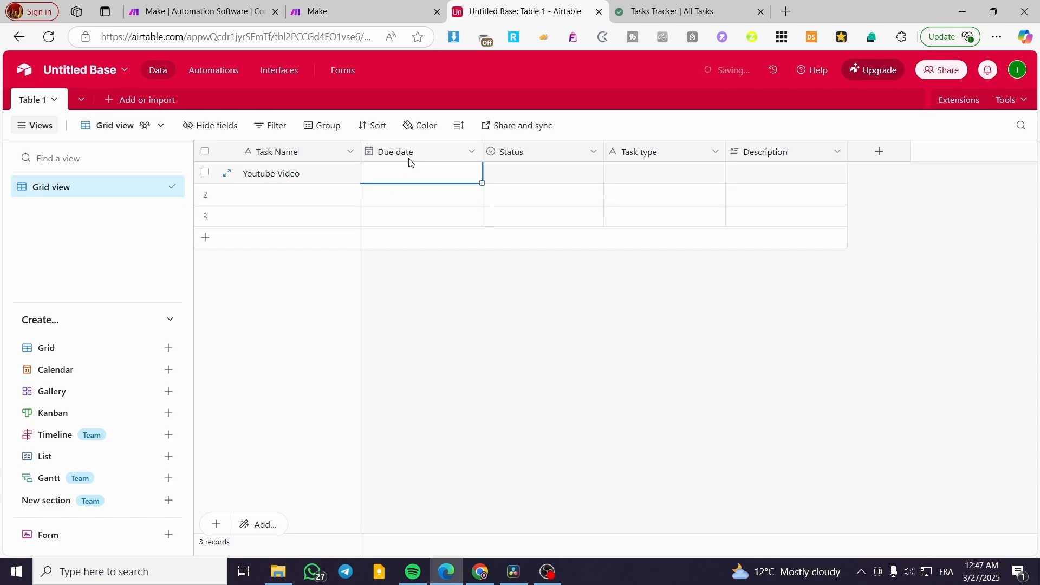
pyautogui.click(417, 182)
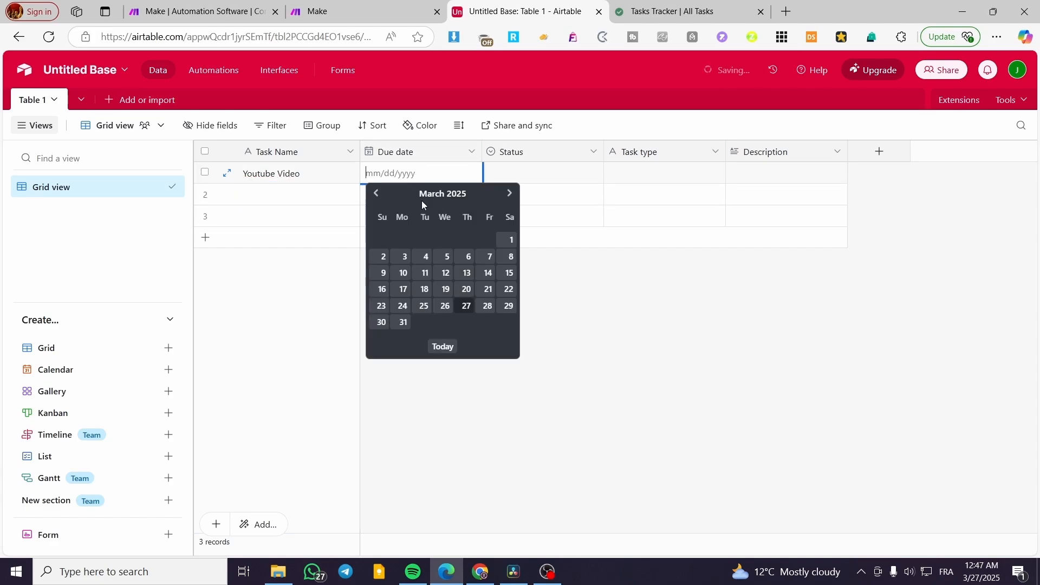
pyautogui.click(503, 307)
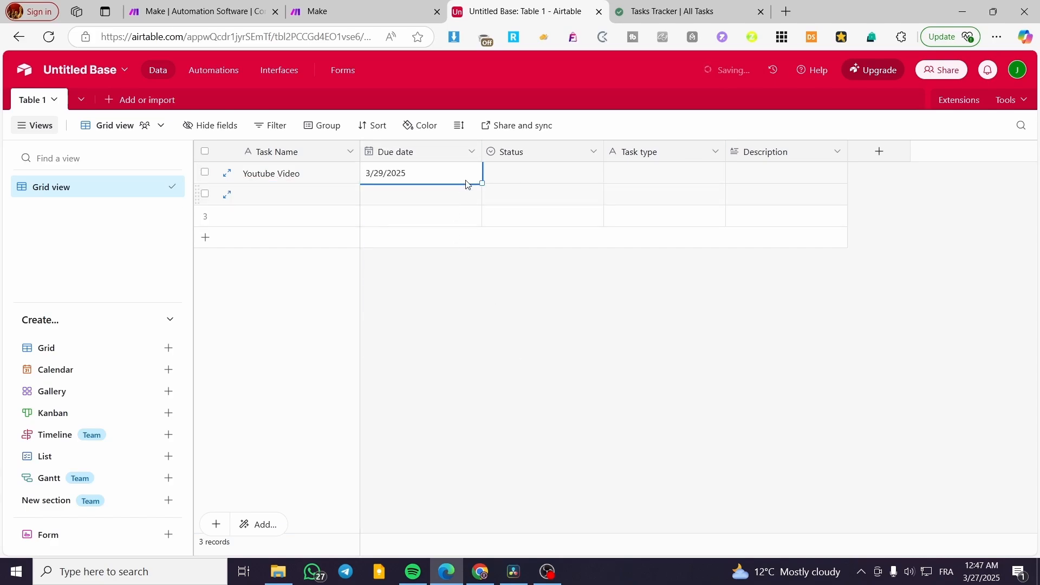
pyautogui.click(516, 177)
pyautogui.click(518, 178)
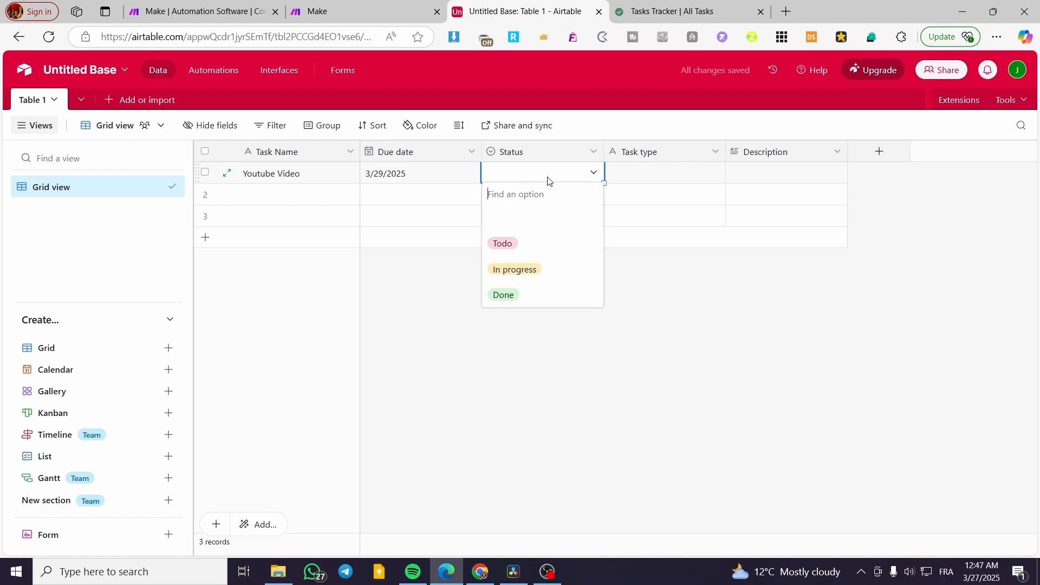
pyautogui.click(519, 280)
# Set row 1's task type to Create Video and describe it as creating thumbnail and script.
pyautogui.click(648, 174)
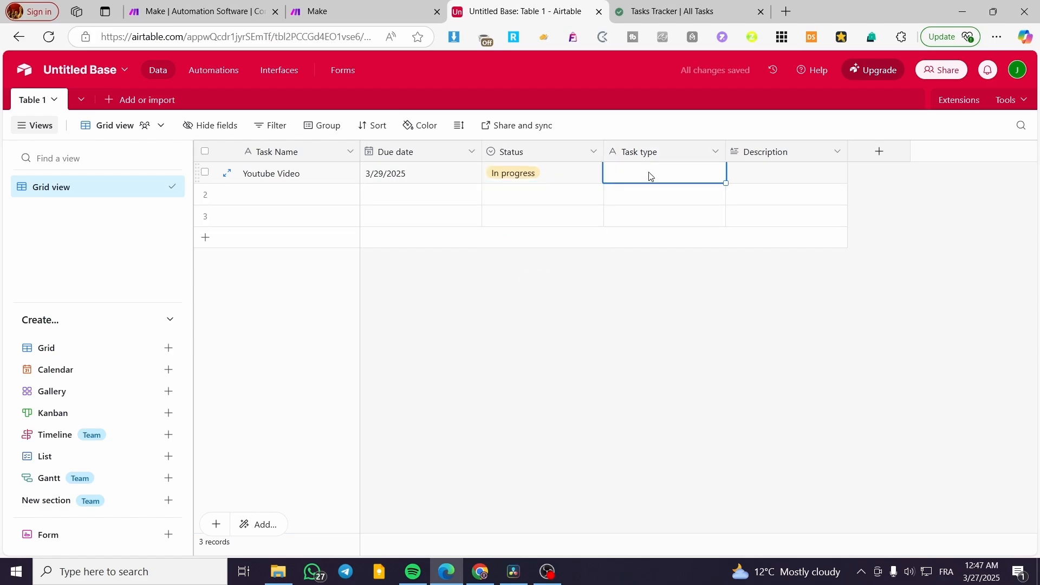
pyautogui.click(650, 172)
pyautogui.write('Create ')
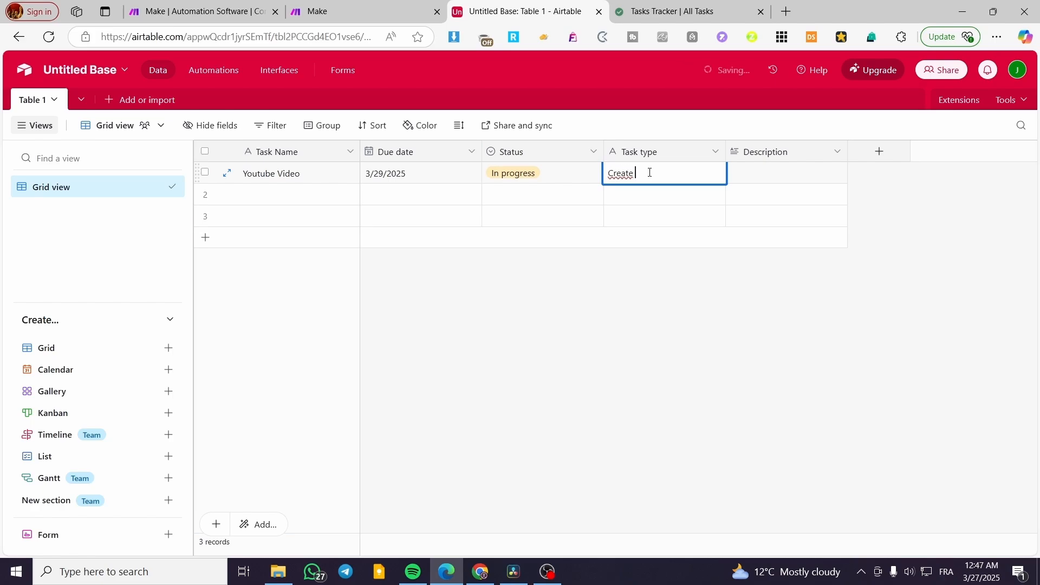
pyautogui.write('Video')
pyautogui.click(758, 176)
pyautogui.click(759, 176)
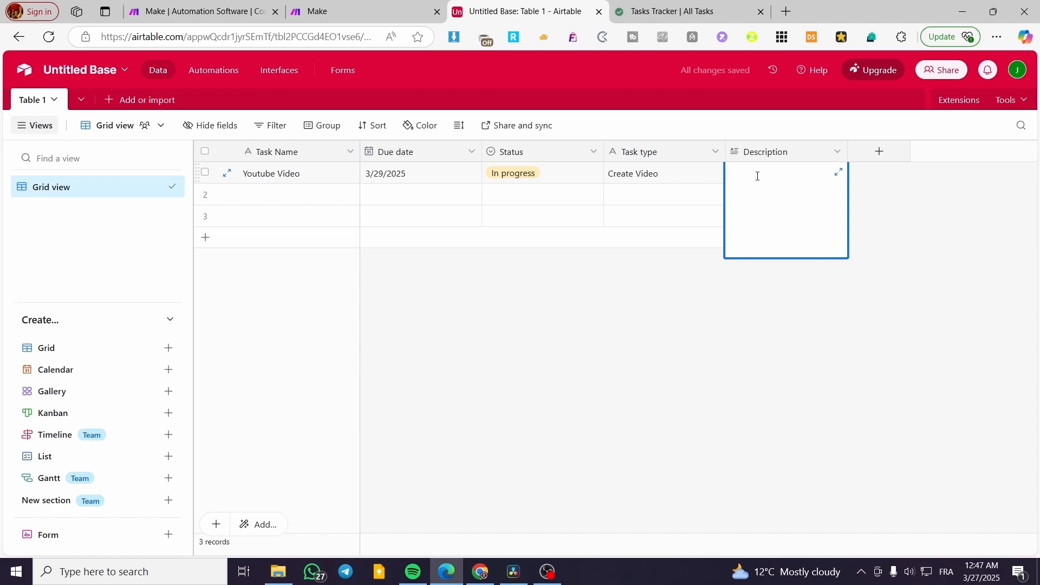
pyautogui.write('Create thumbnail and S')
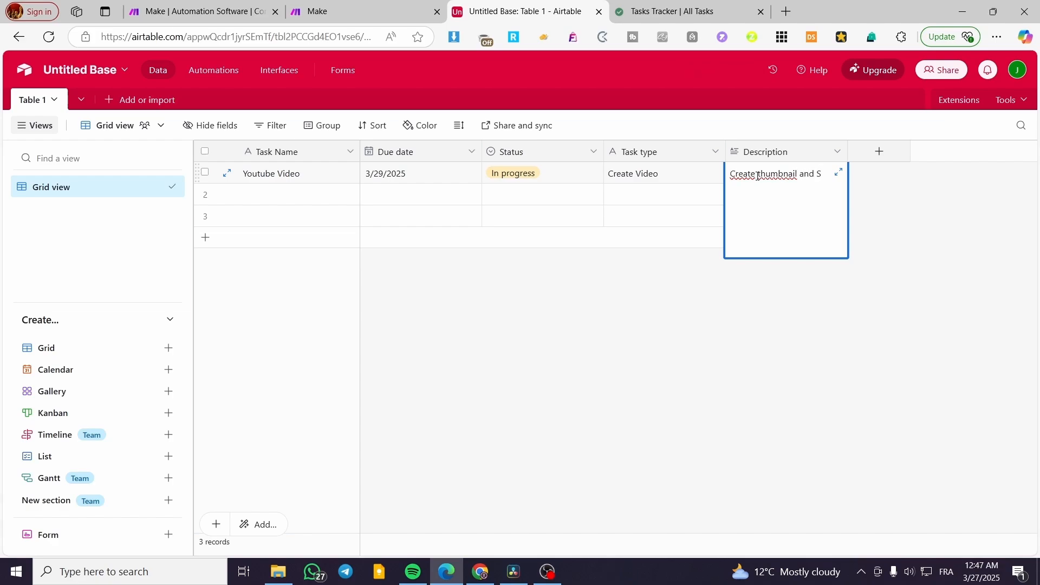
pyautogui.write('crip...')
pyautogui.click(655, 287)
pyautogui.doubleClick(297, 200)
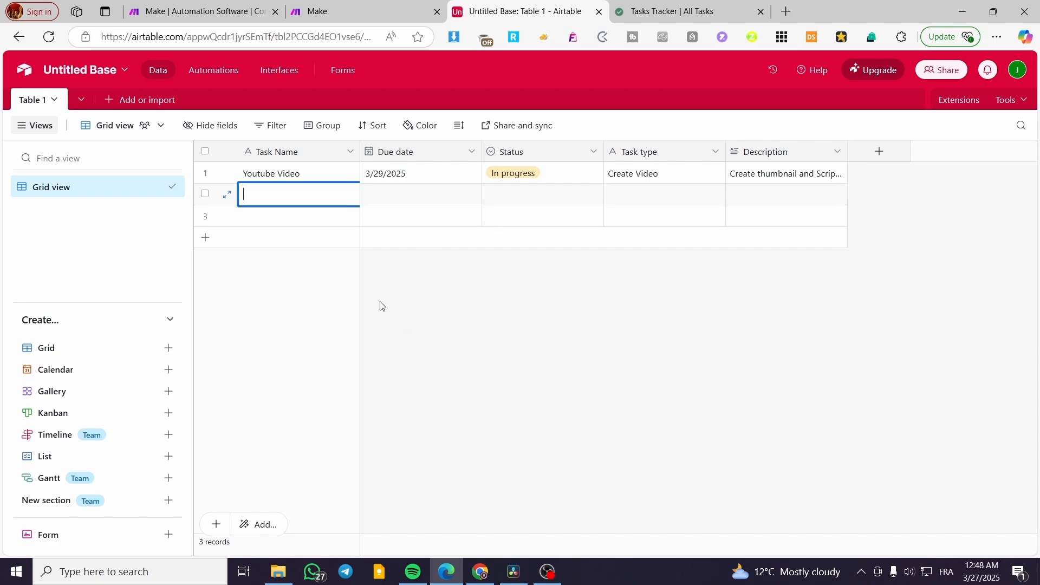
# Enter row 2 as Audio Production, due 3/28/2025, with status Todo.
pyautogui.write('Audio Production')
pyautogui.doubleClick(408, 193)
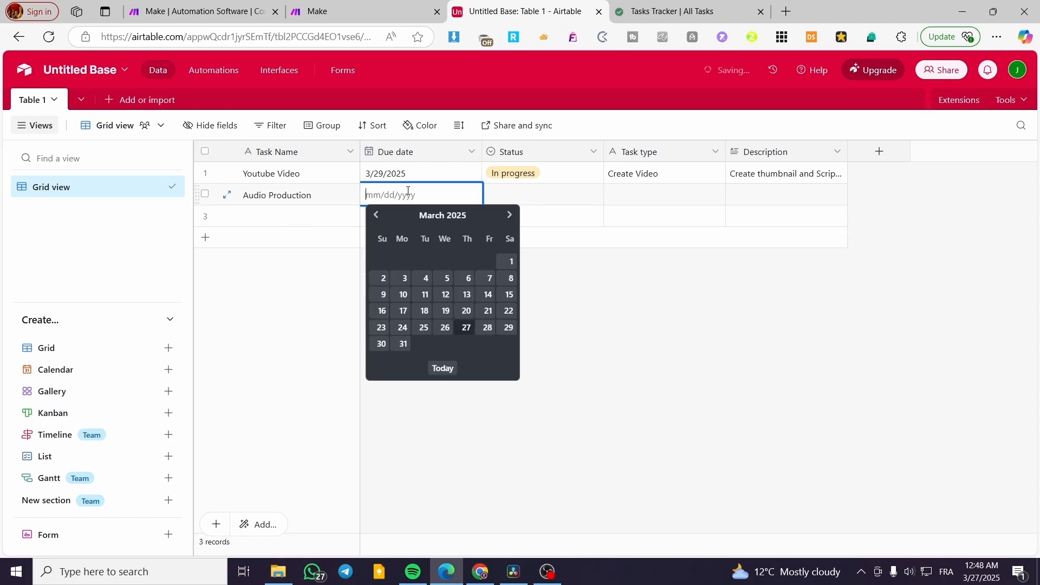
pyautogui.click(488, 327)
pyautogui.click(528, 199)
pyautogui.click(527, 200)
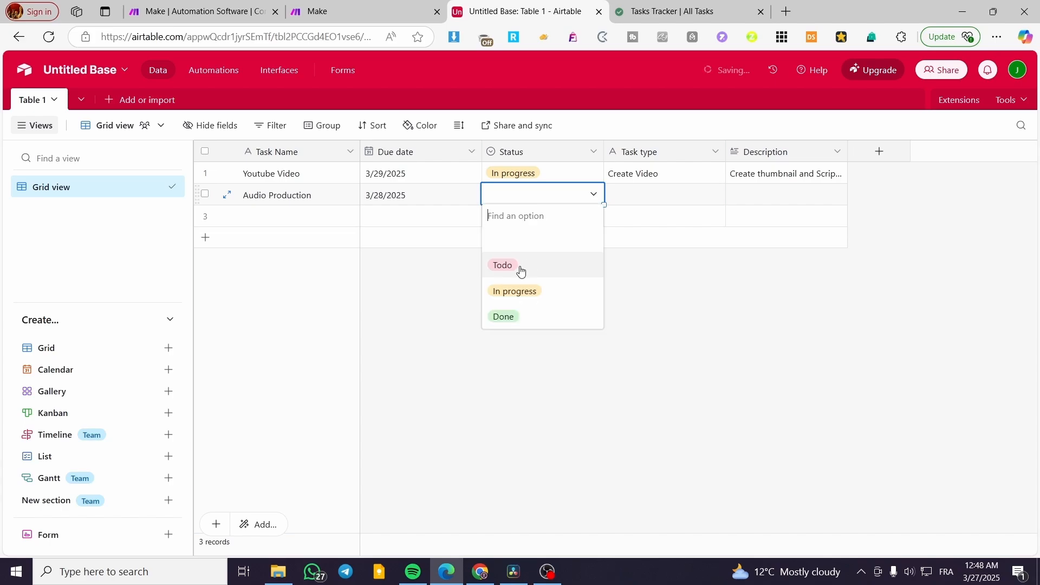
pyautogui.click(520, 269)
# Give the second task type Audio and the description 'Filter and read the Script'.
pyautogui.click(633, 199)
pyautogui.click(639, 198)
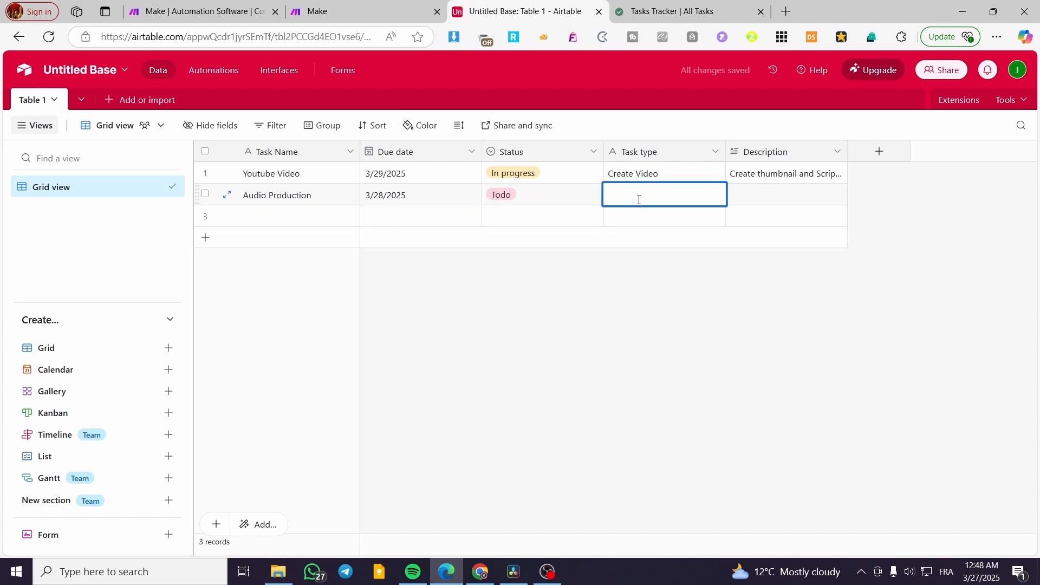
pyautogui.write('Audio')
pyautogui.click(797, 196)
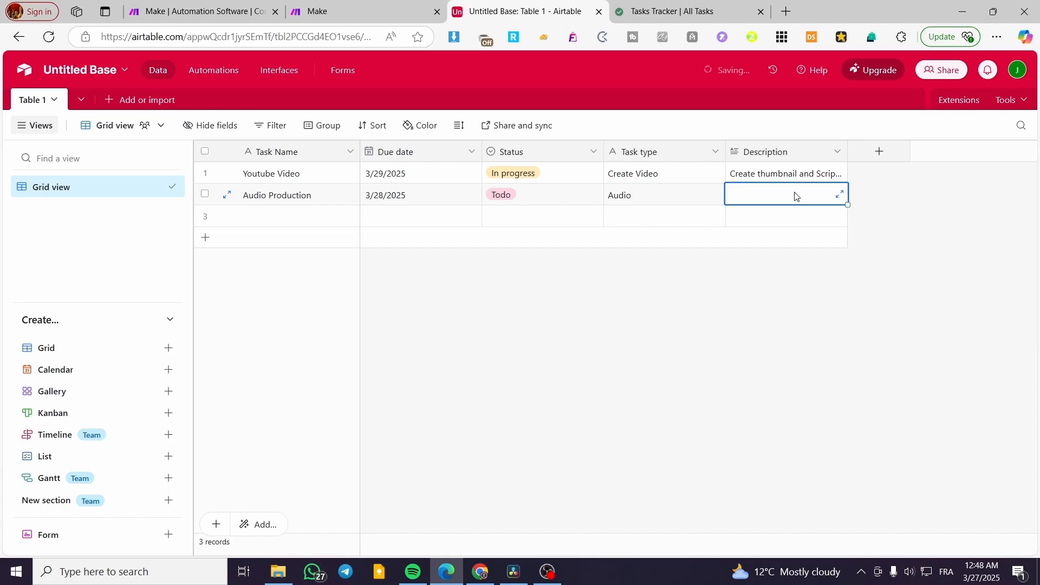
pyautogui.click(797, 198)
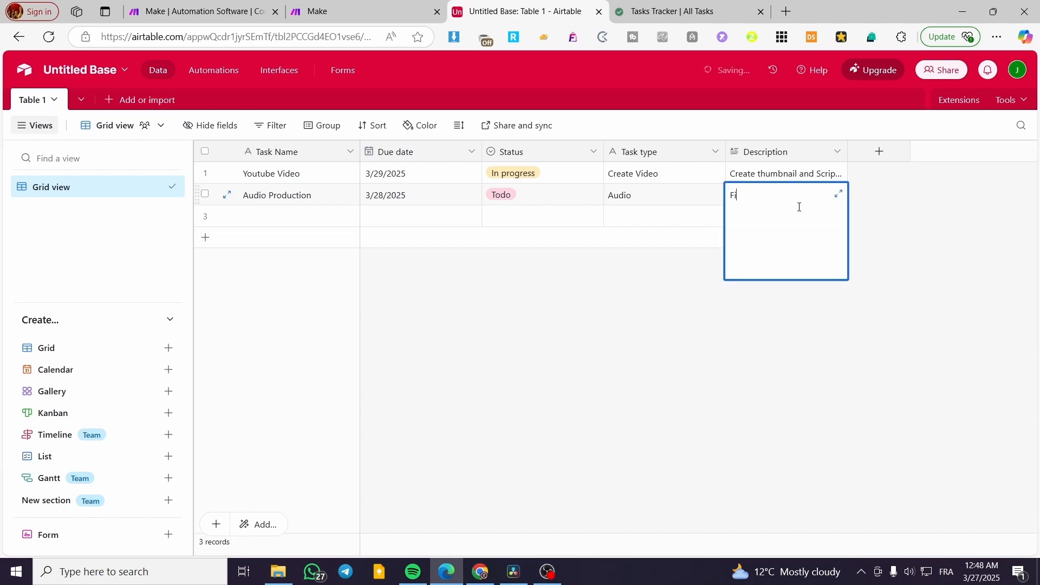
pyautogui.write('Filter and read the Script')
pyautogui.click(742, 393)
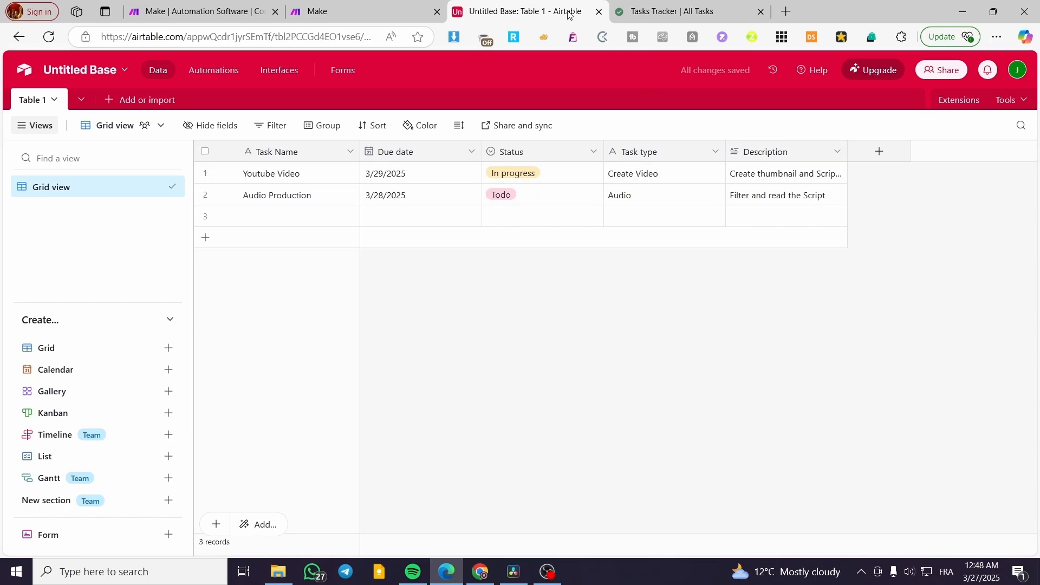
# Create a new scenario from Make's Scenarios list.
pyautogui.click(396, 4)
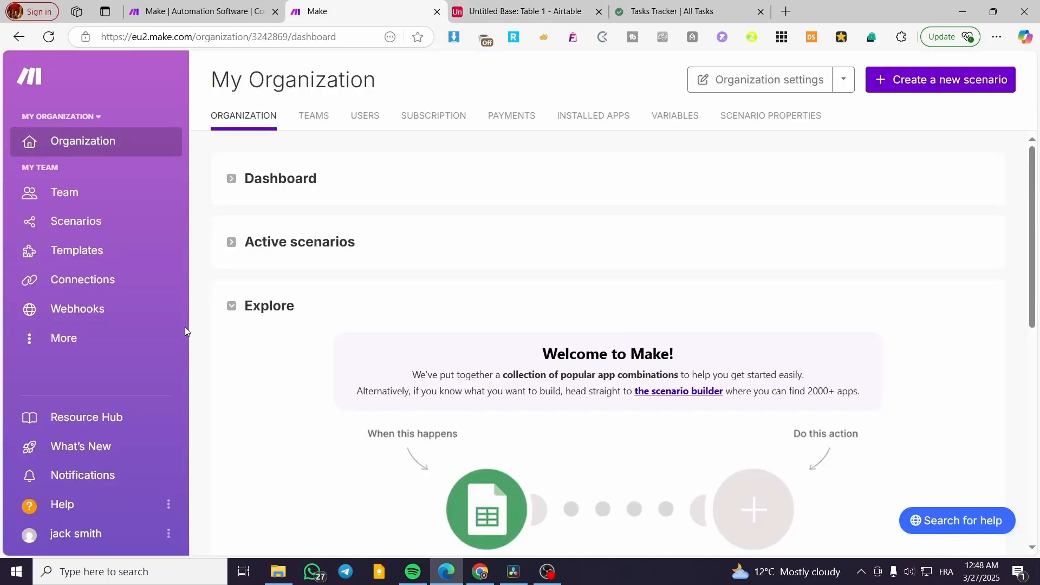
pyautogui.click(87, 234)
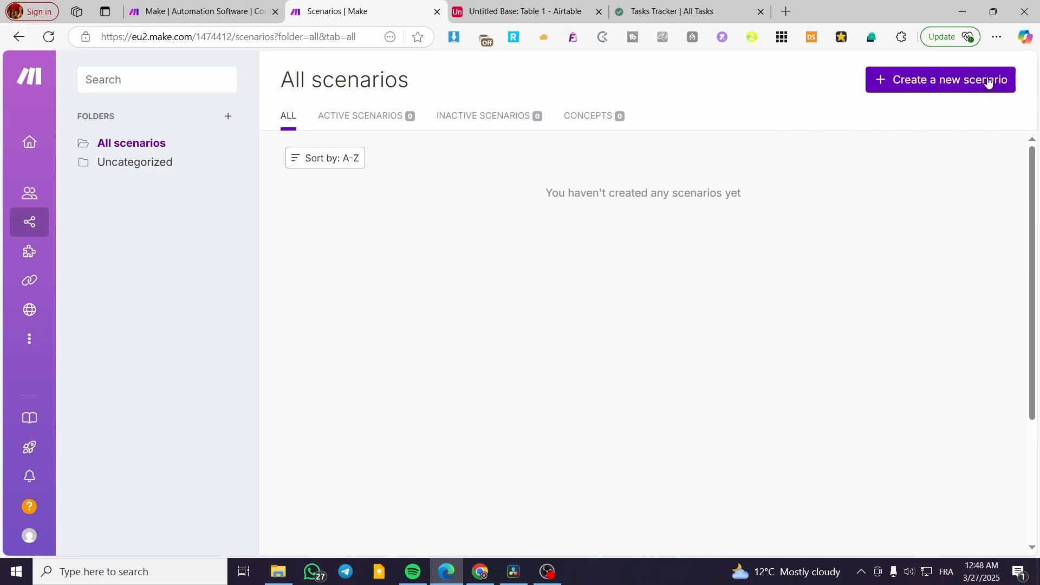
pyautogui.click(989, 82)
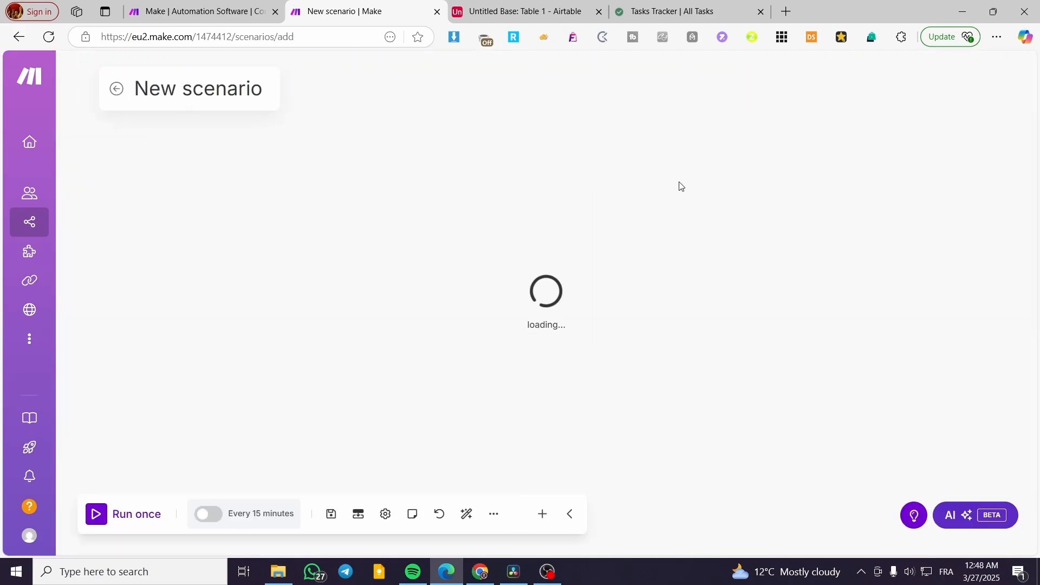
pyautogui.click(394, 262)
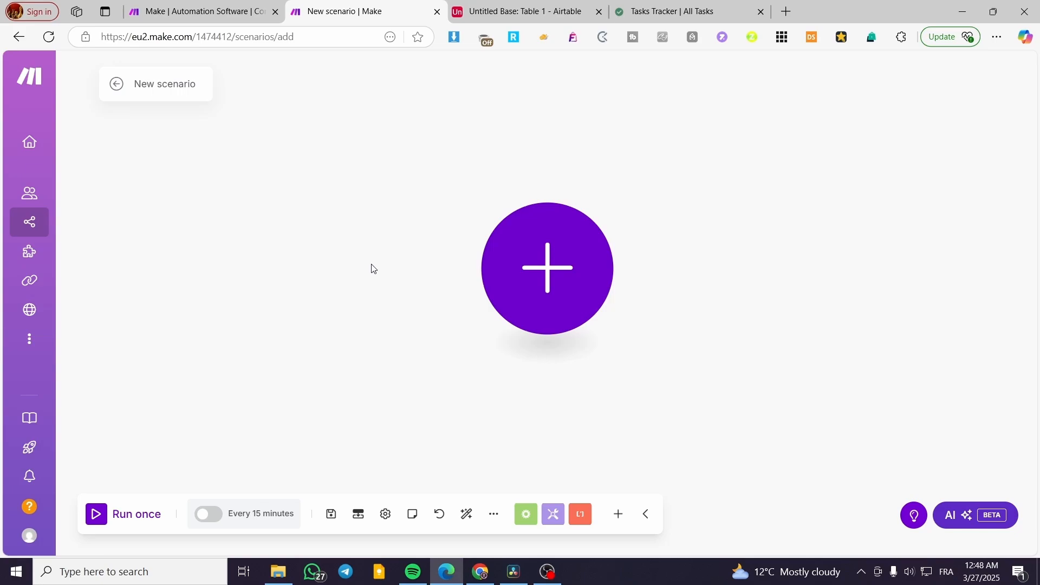
pyautogui.click(560, 255)
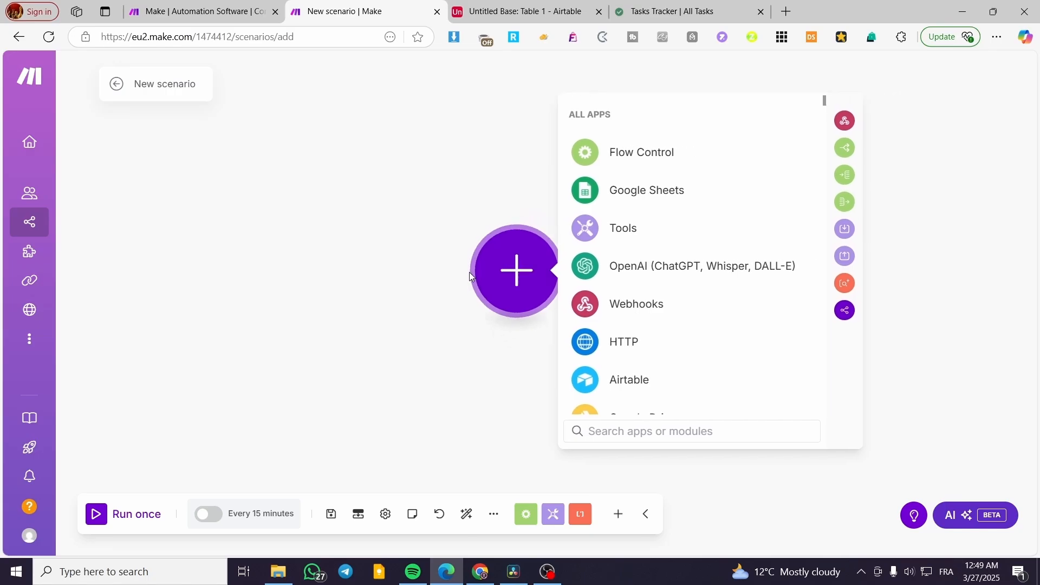
pyautogui.scroll(-1, 683, 304)
pyautogui.click(622, 309)
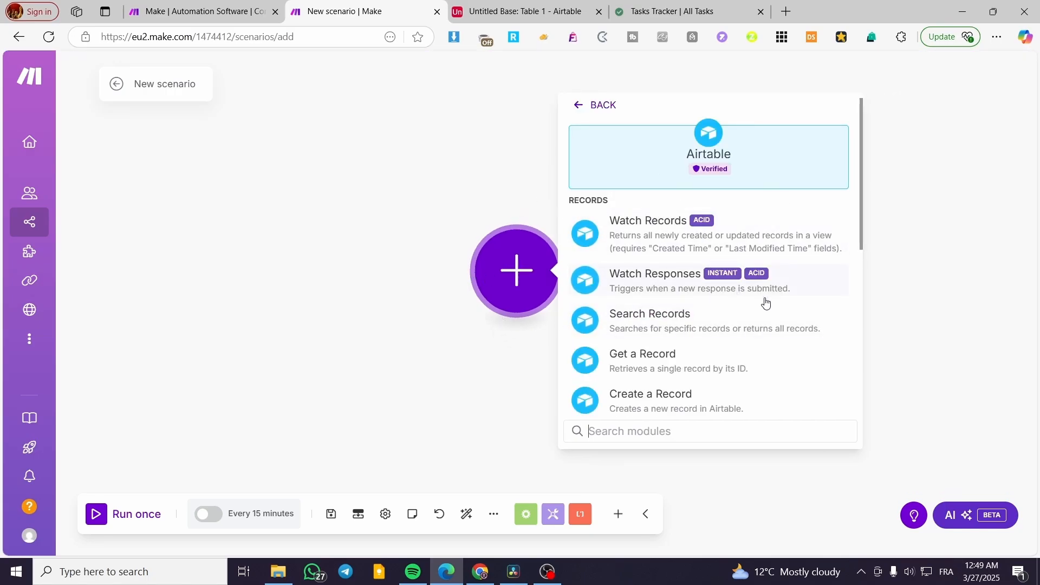
pyautogui.scroll(-4, 767, 303)
pyautogui.scroll(-2, 767, 302)
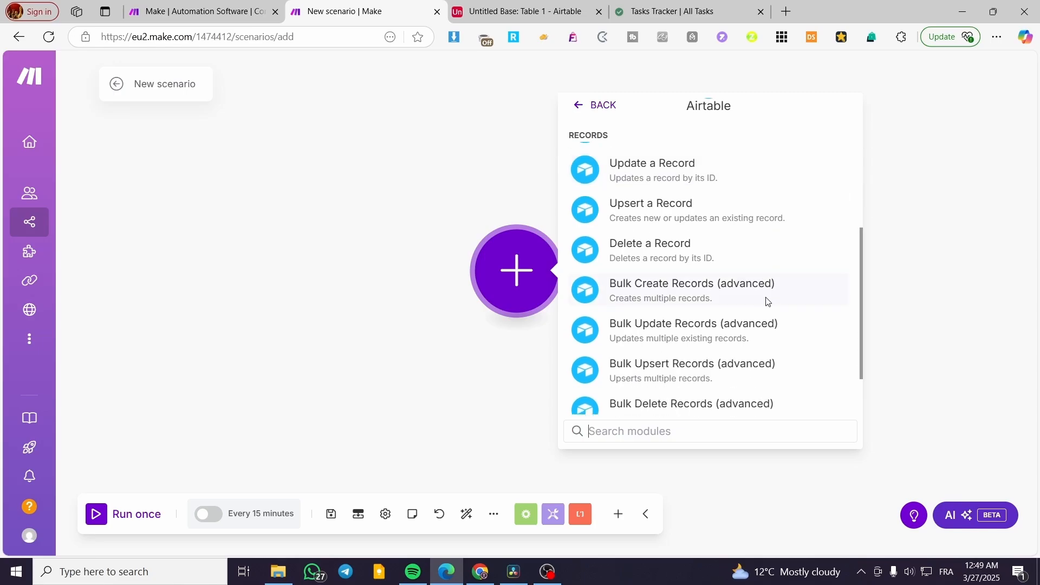
pyautogui.scroll(7, 748, 293)
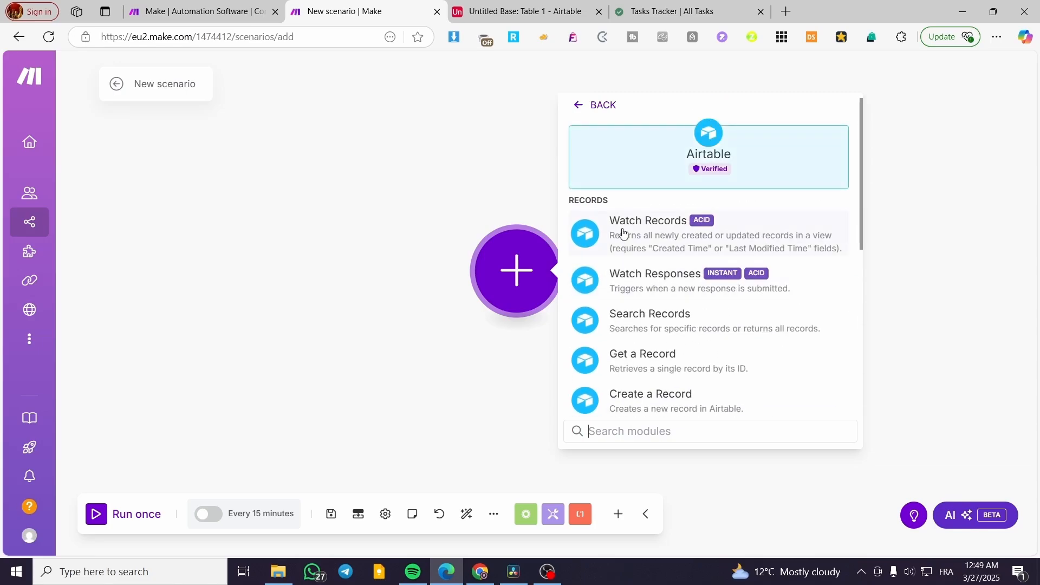
pyautogui.click(623, 233)
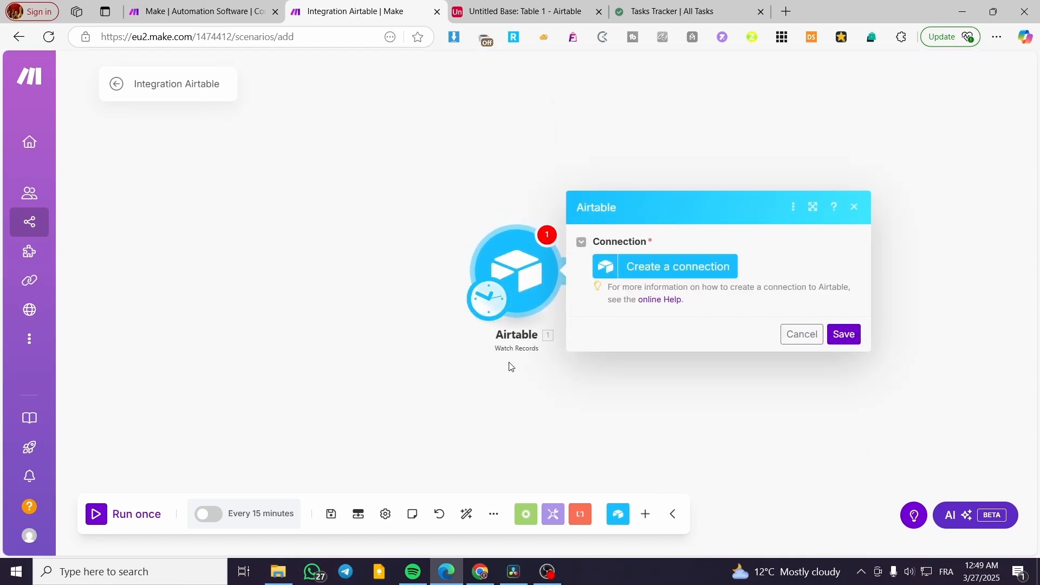
# Start an Airtable Token or Key connection with Personal Access Token as the token type.
pyautogui.click(670, 266)
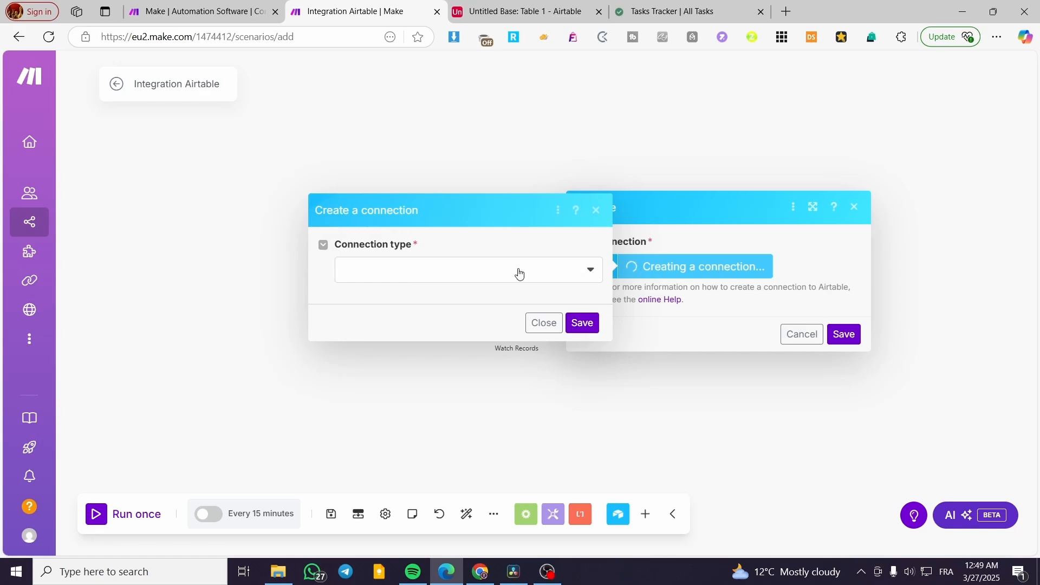
pyautogui.click(519, 274)
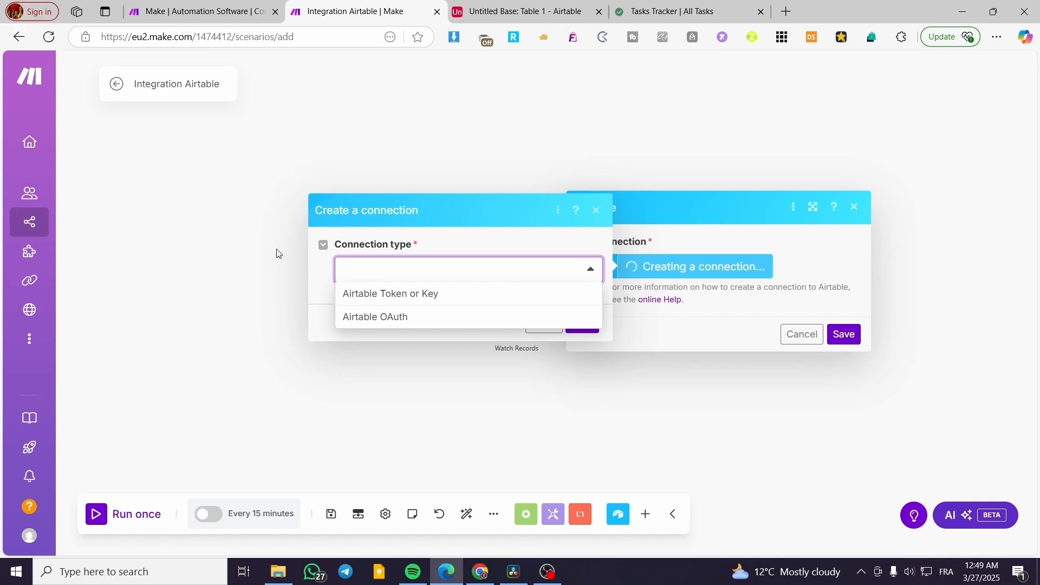
pyautogui.click(467, 294)
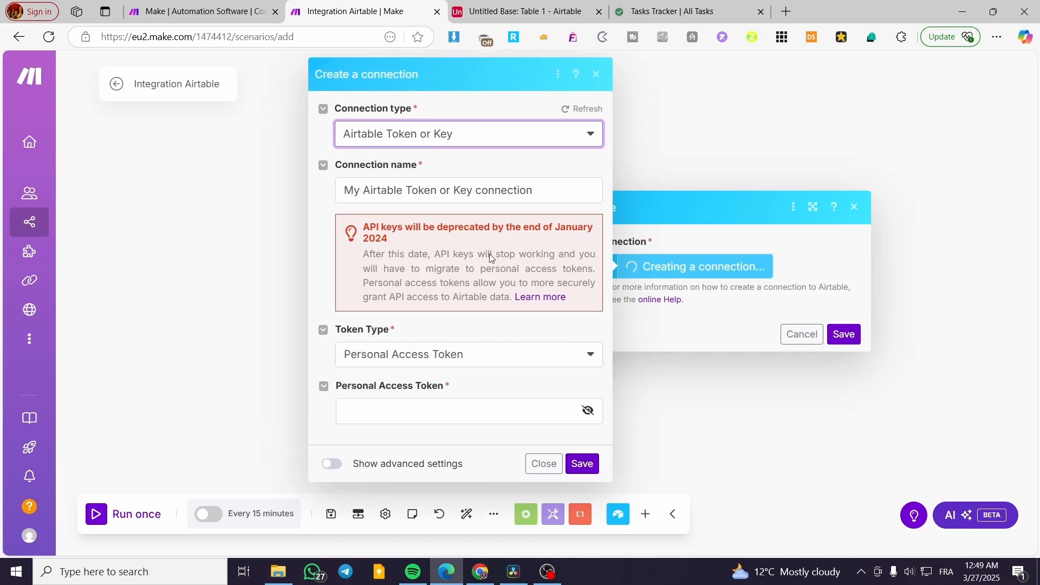
pyautogui.click(490, 362)
pyautogui.click(490, 362)
pyautogui.click(490, 362)
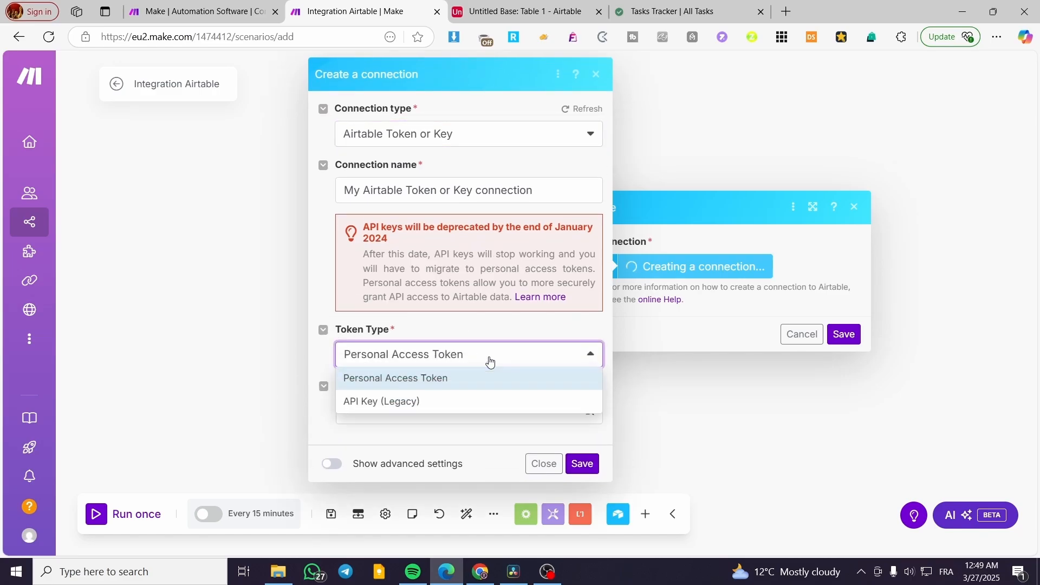
pyautogui.click(486, 378)
pyautogui.click(442, 414)
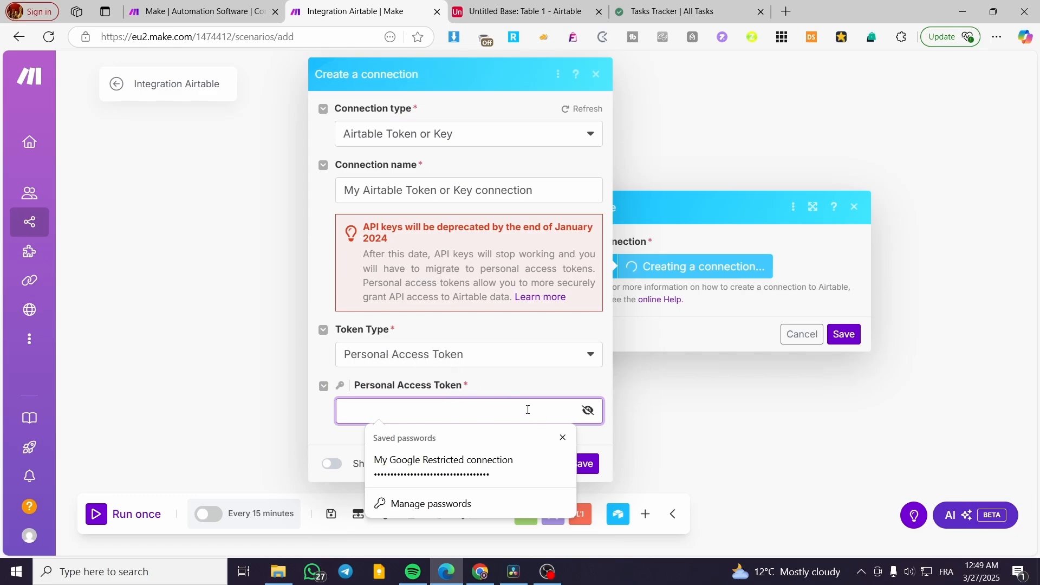
pyautogui.click(562, 438)
# Start a new Airtable personal access token named Make.com 2 from the developer hub.
pyautogui.click(572, 13)
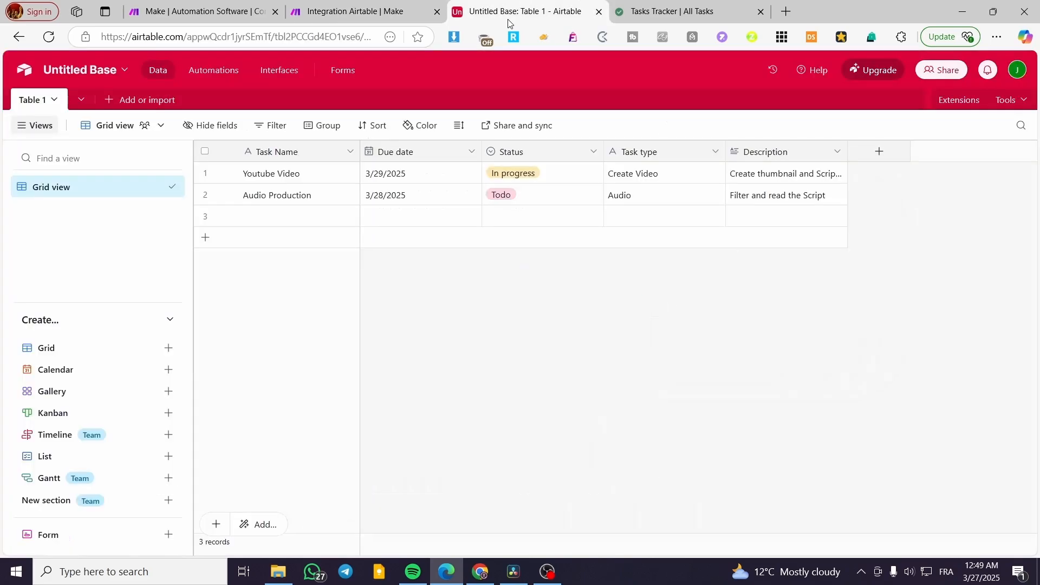
pyautogui.click(1018, 72)
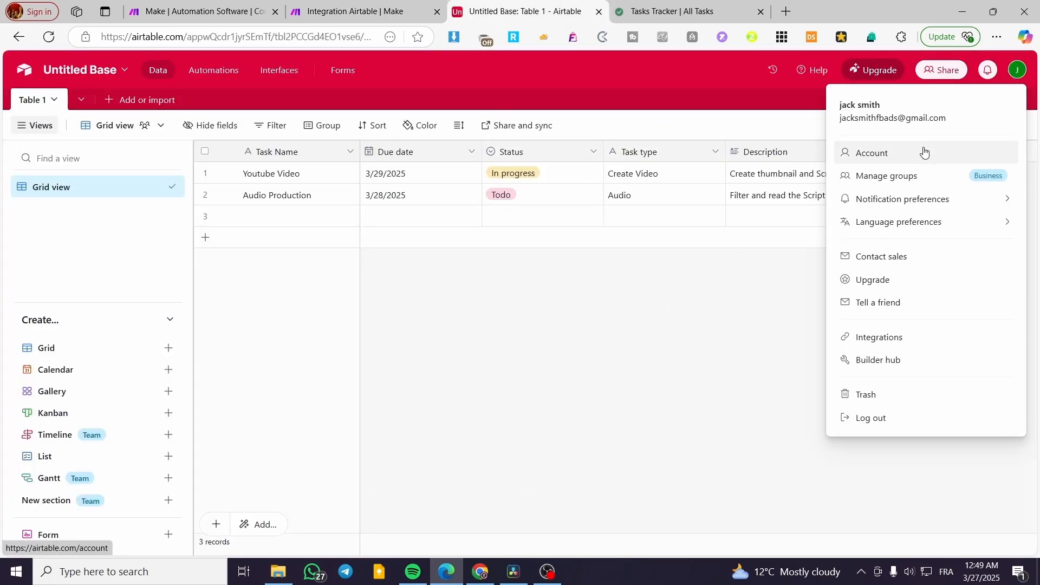
pyautogui.click(889, 151)
pyautogui.scroll(-3, 546, 209)
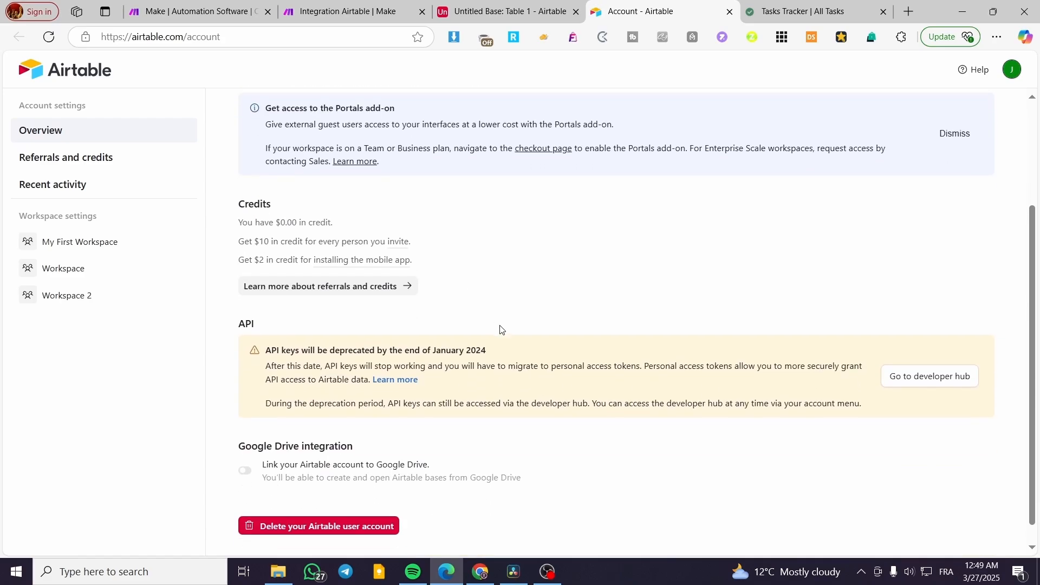
pyautogui.doubleClick(248, 301)
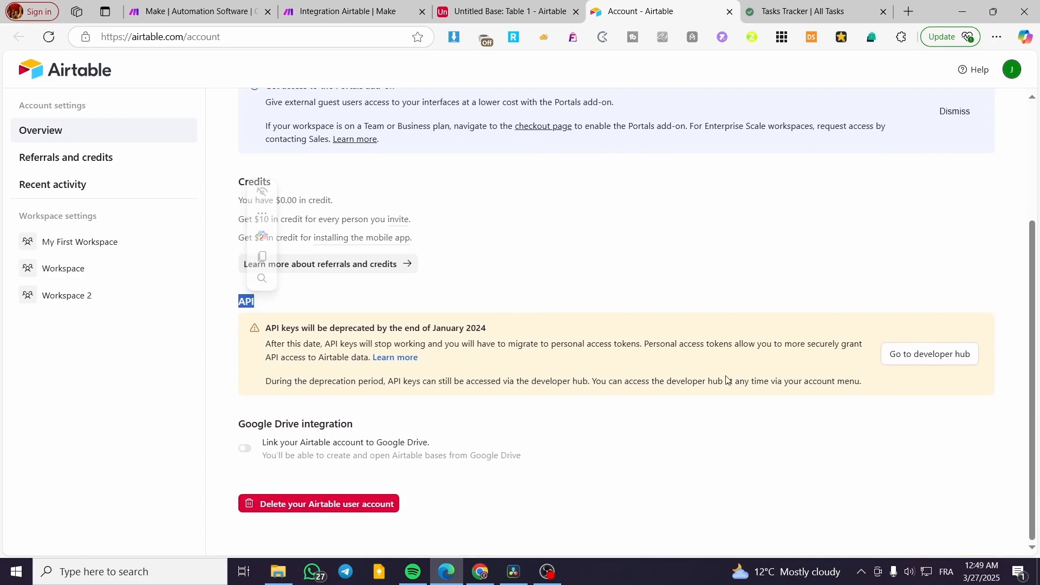
pyautogui.click(958, 361)
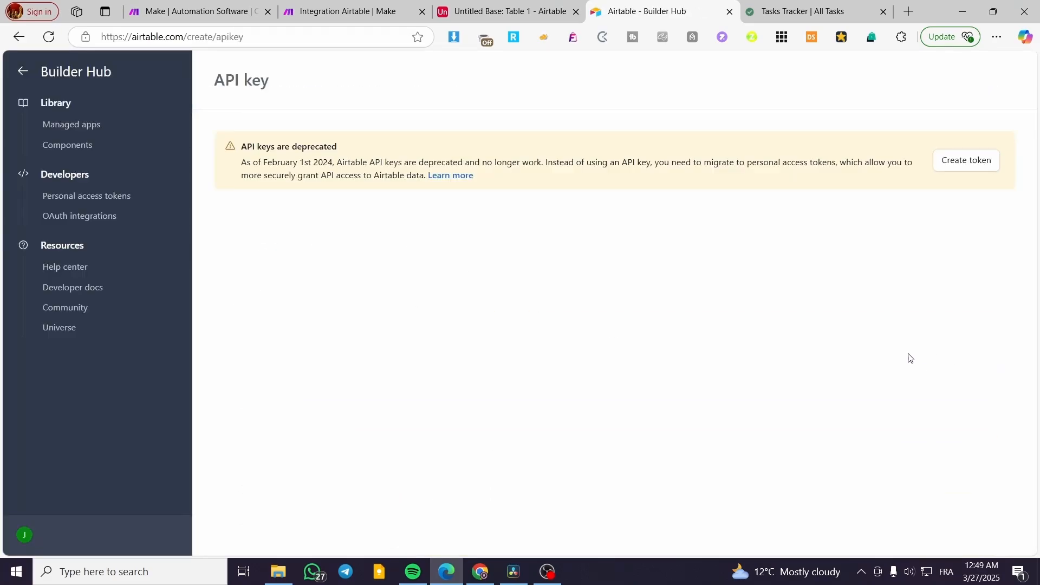
pyautogui.click(979, 163)
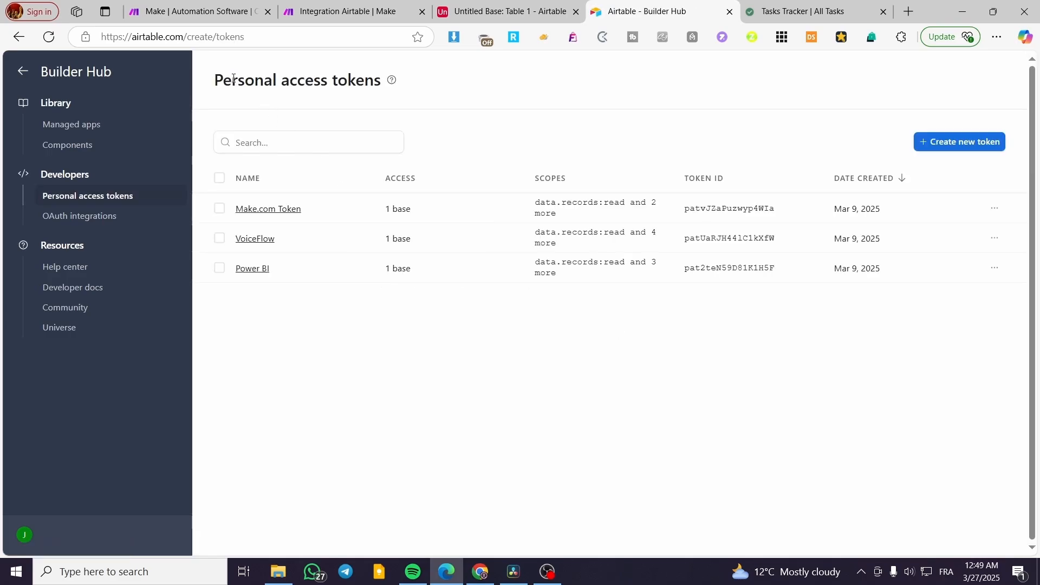
pyautogui.click(960, 143)
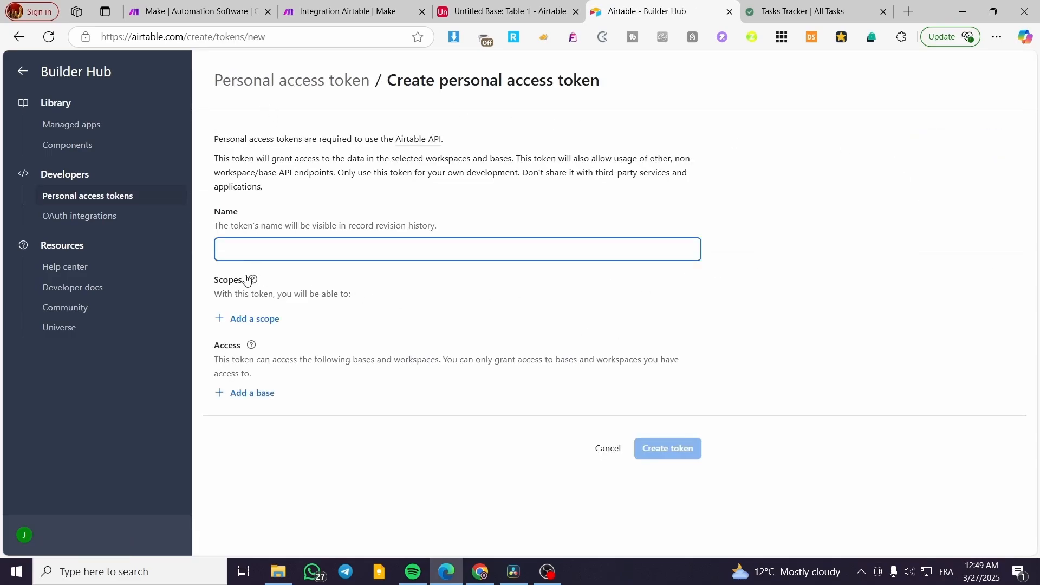
pyautogui.write('Ma')
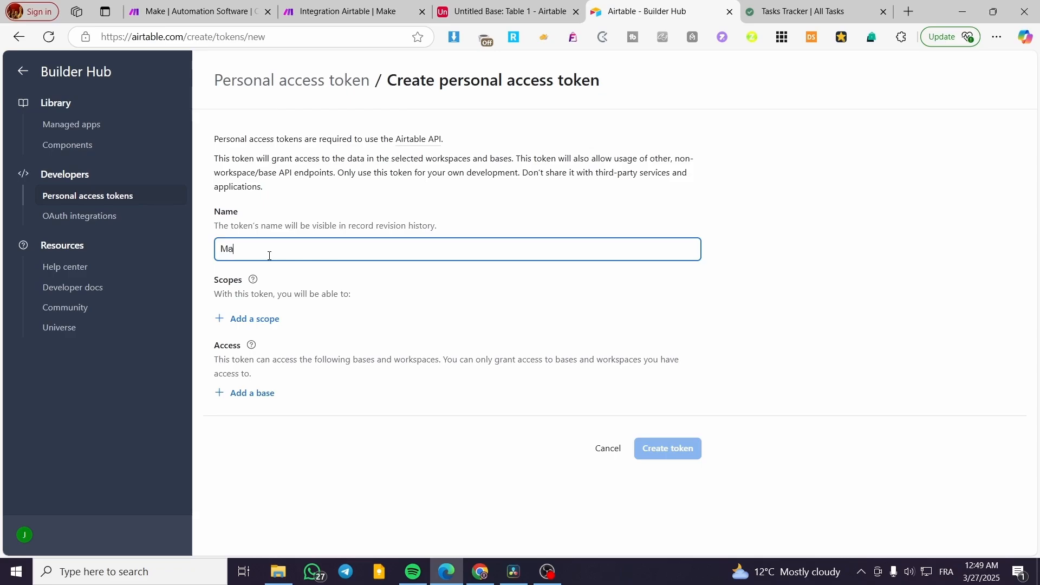
pyautogui.write('ke.com 2')
# Grant the token read and write scopes for records and record comments.
pyautogui.click(681, 455)
pyautogui.click(233, 319)
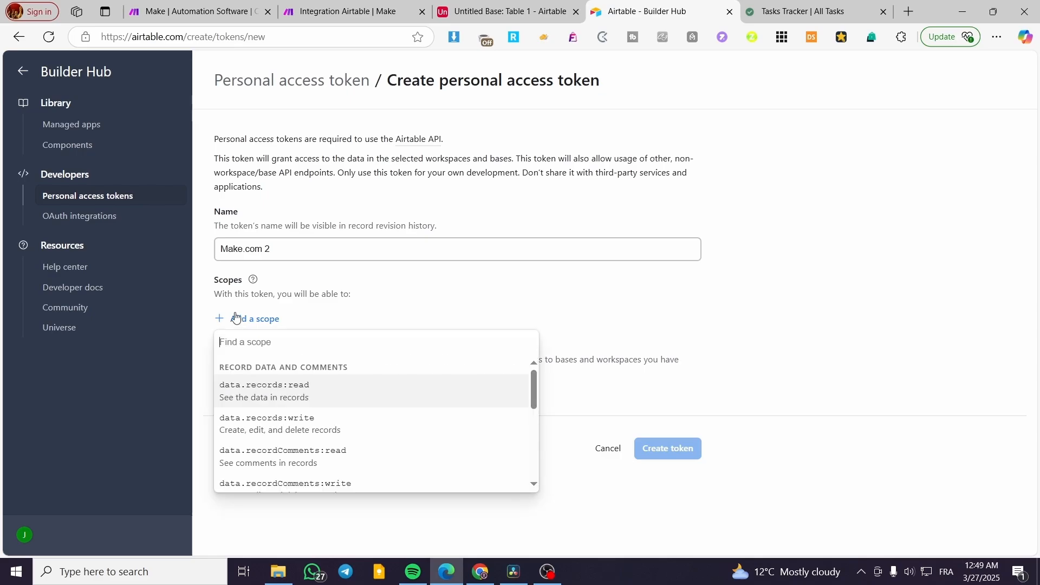
pyautogui.click(276, 387)
pyautogui.click(269, 351)
pyautogui.click(302, 428)
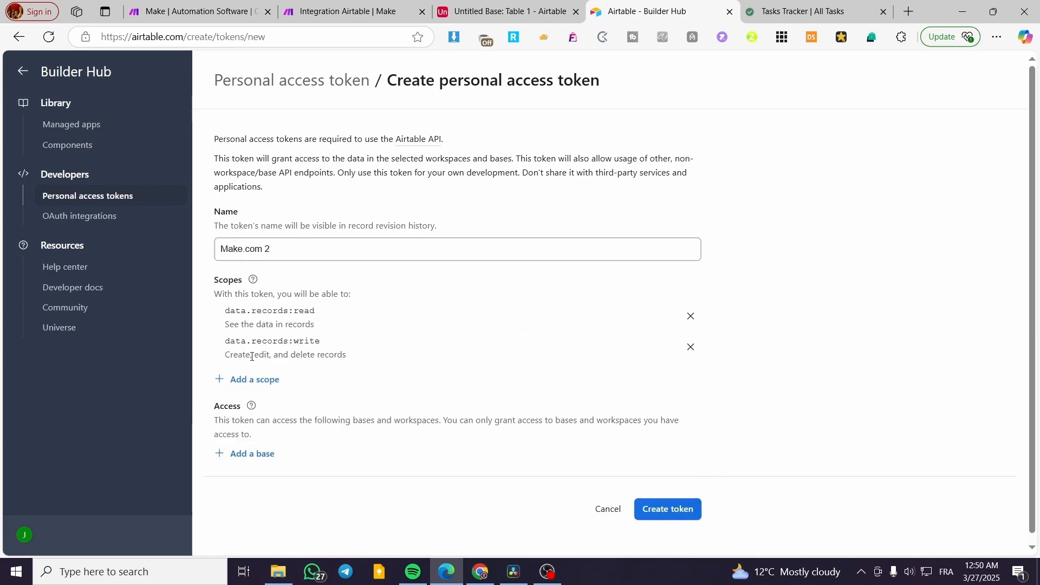
pyautogui.click(250, 379)
pyautogui.click(298, 273)
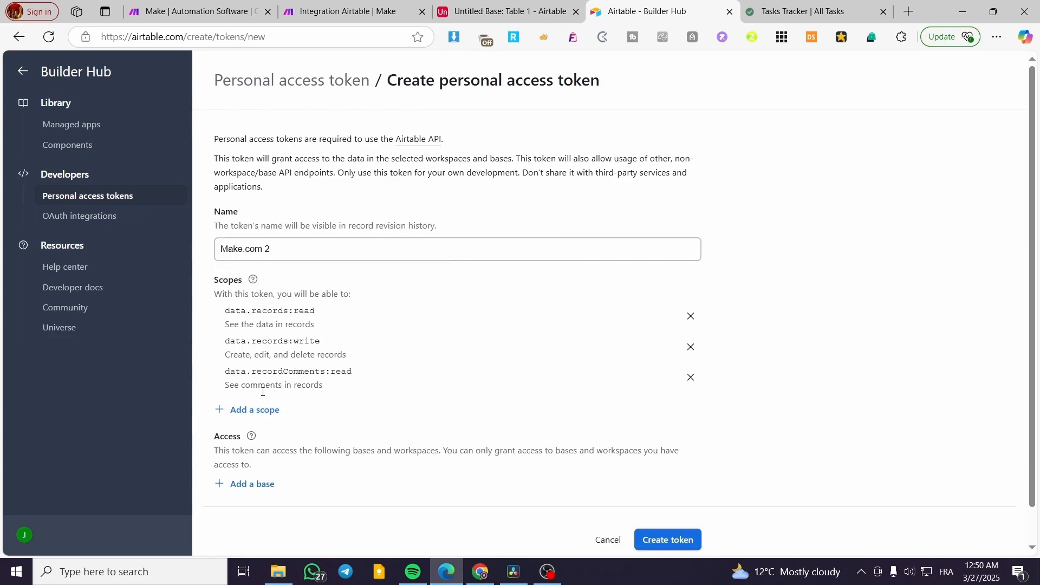
pyautogui.click(267, 409)
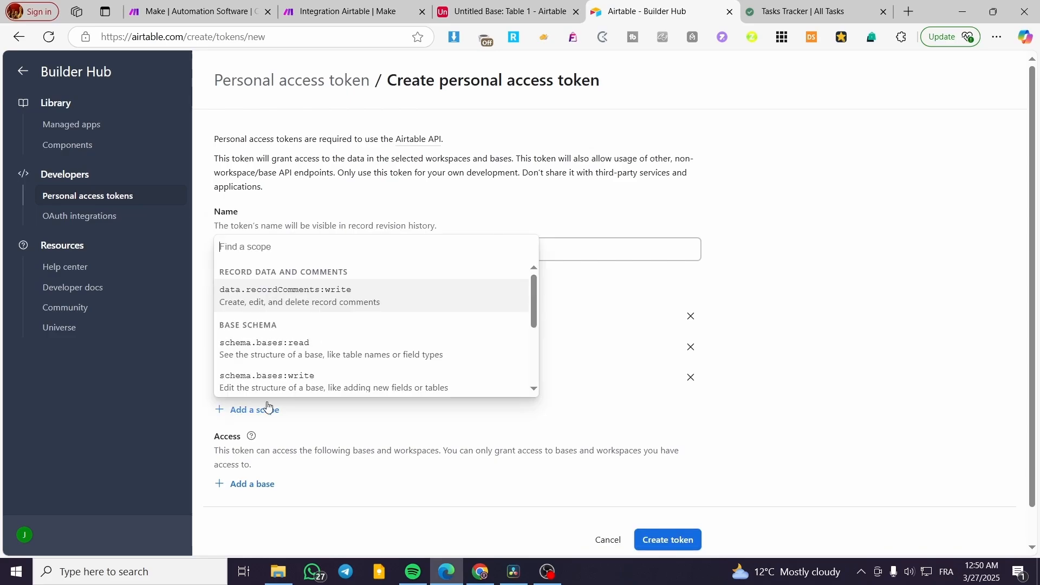
pyautogui.click(313, 297)
# Add the base-structure write scope and close the scope list.
pyautogui.click(259, 440)
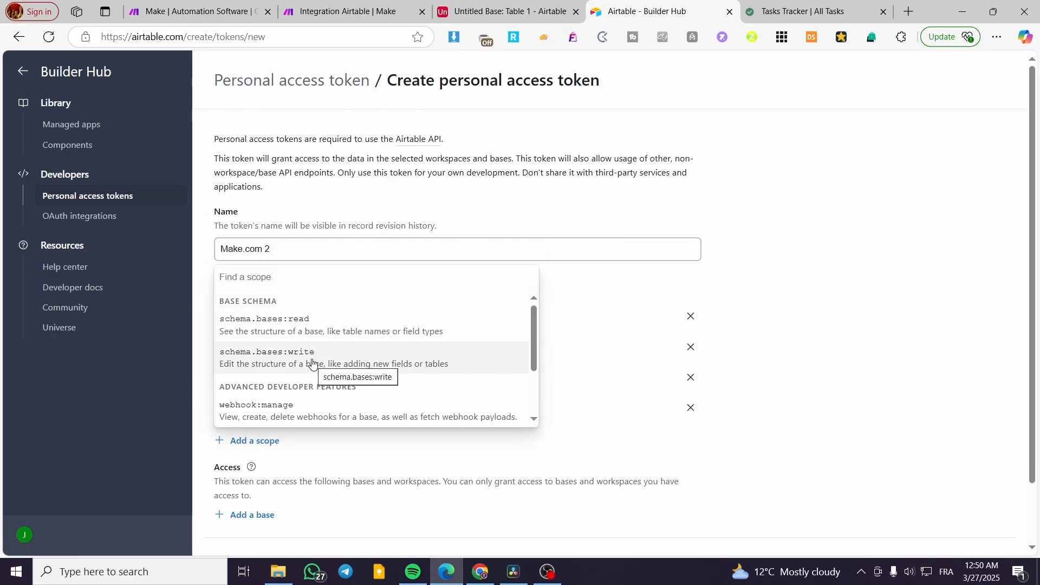
pyautogui.click(310, 367)
pyautogui.scroll(-2, 262, 379)
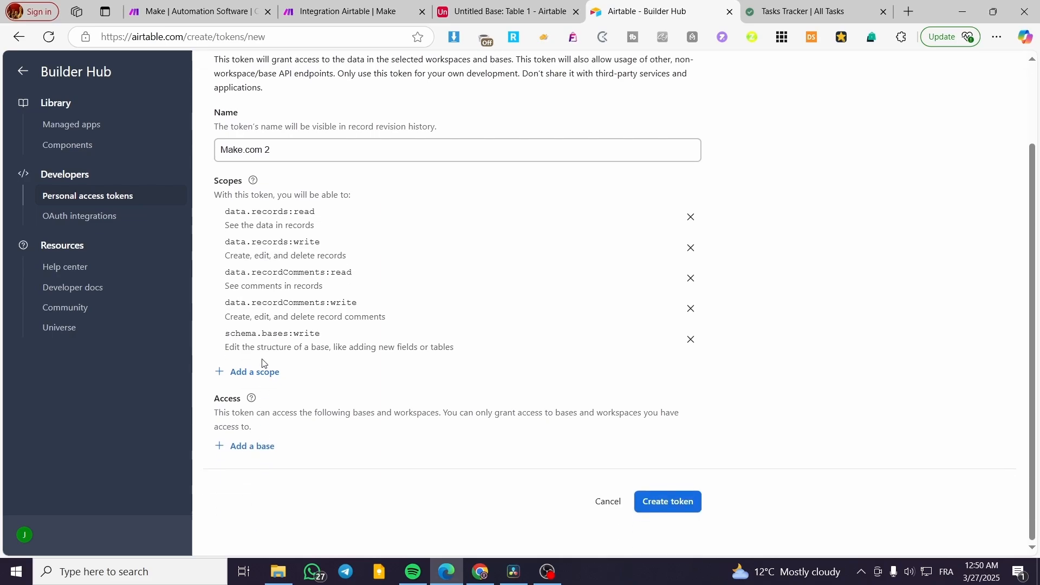
pyautogui.click(262, 372)
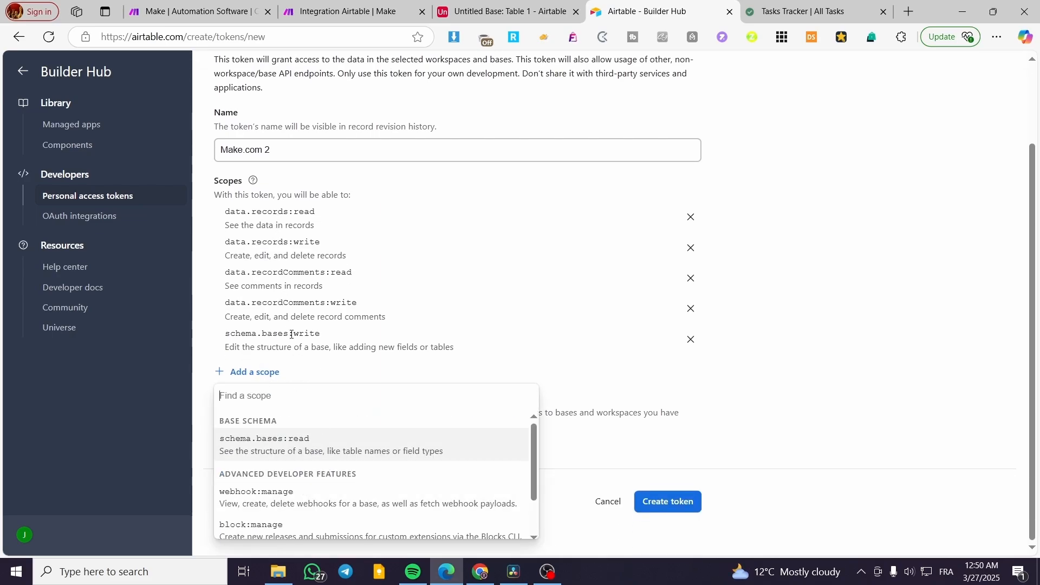
pyautogui.write('write')
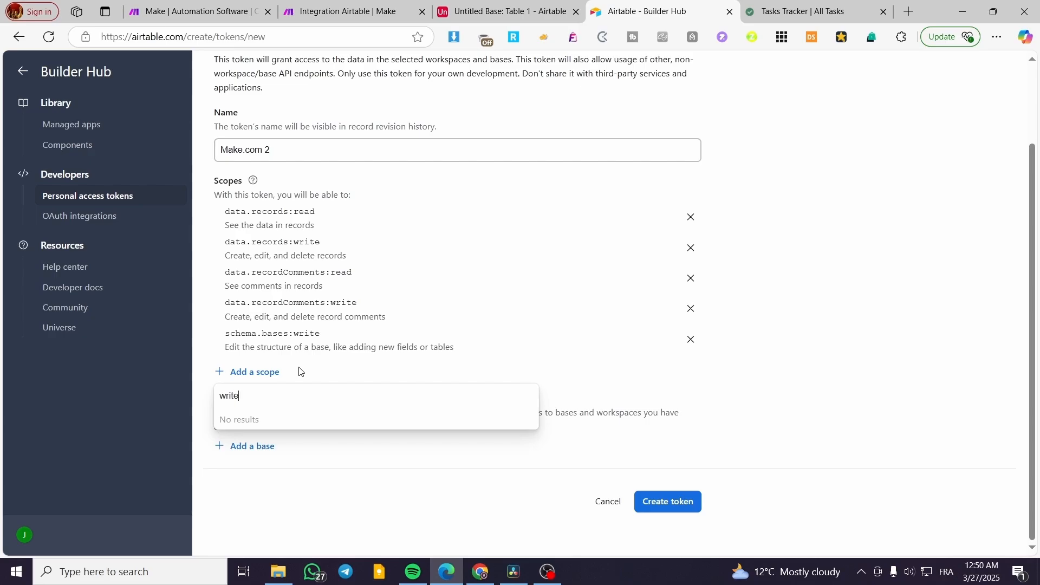
pyautogui.press('BackSpace')
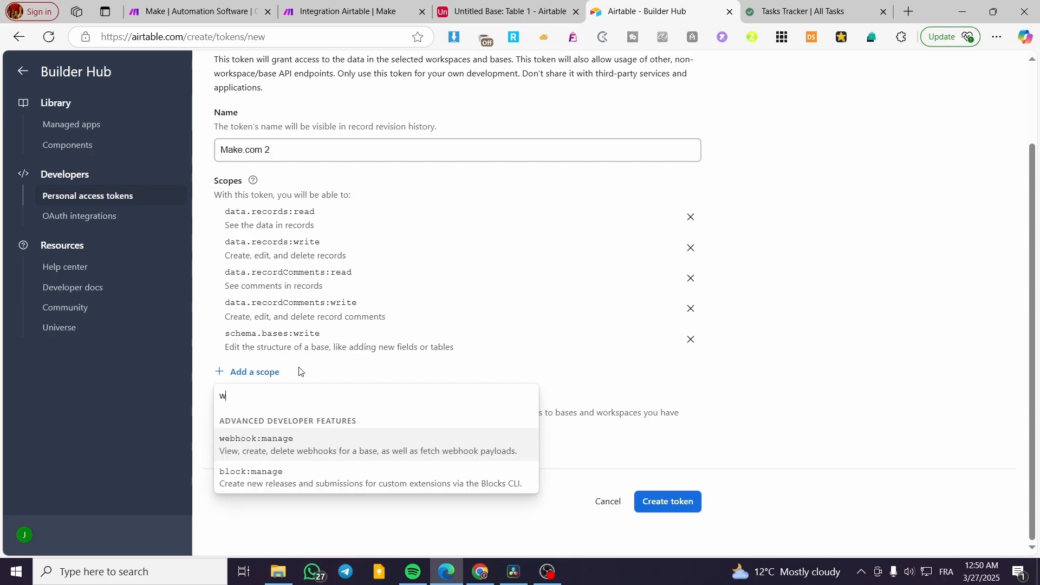
pyautogui.press('BackSpace')
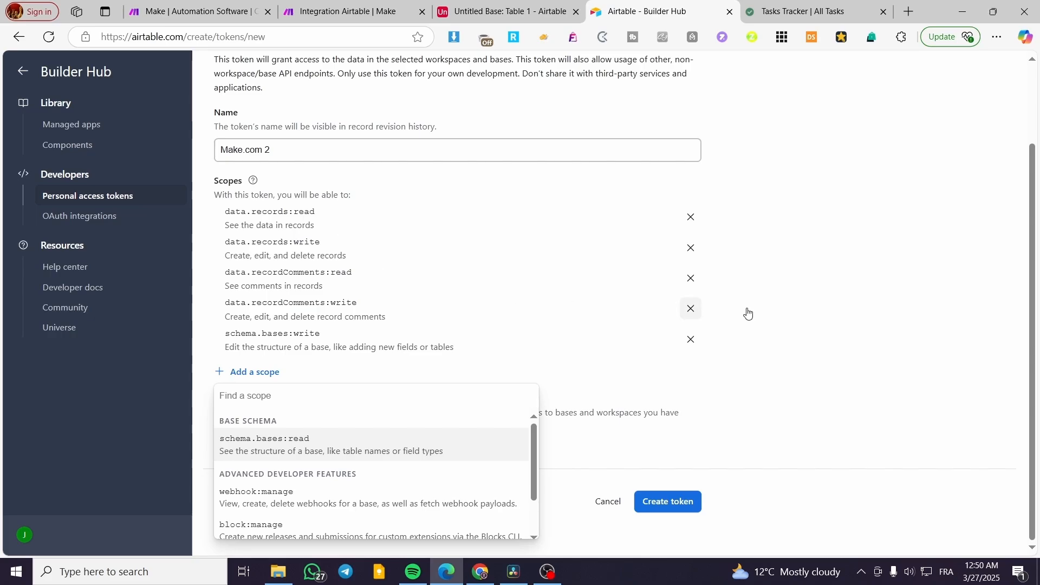
pyautogui.click(770, 304)
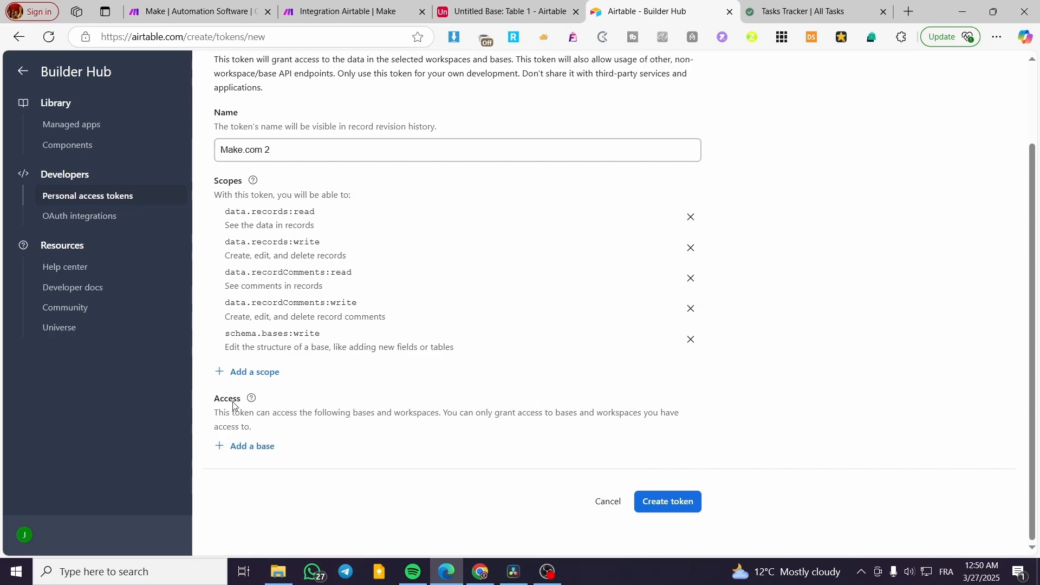
# Give the token access to all bases in all workspaces, create it and copy it.
pyautogui.click(250, 448)
pyautogui.scroll(-1, 317, 336)
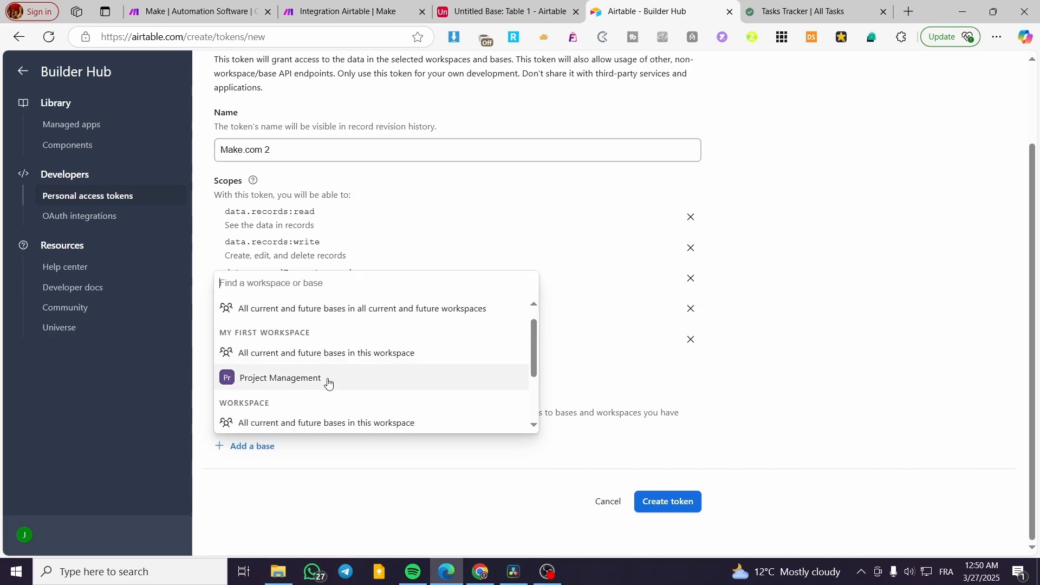
pyautogui.click(537, 9)
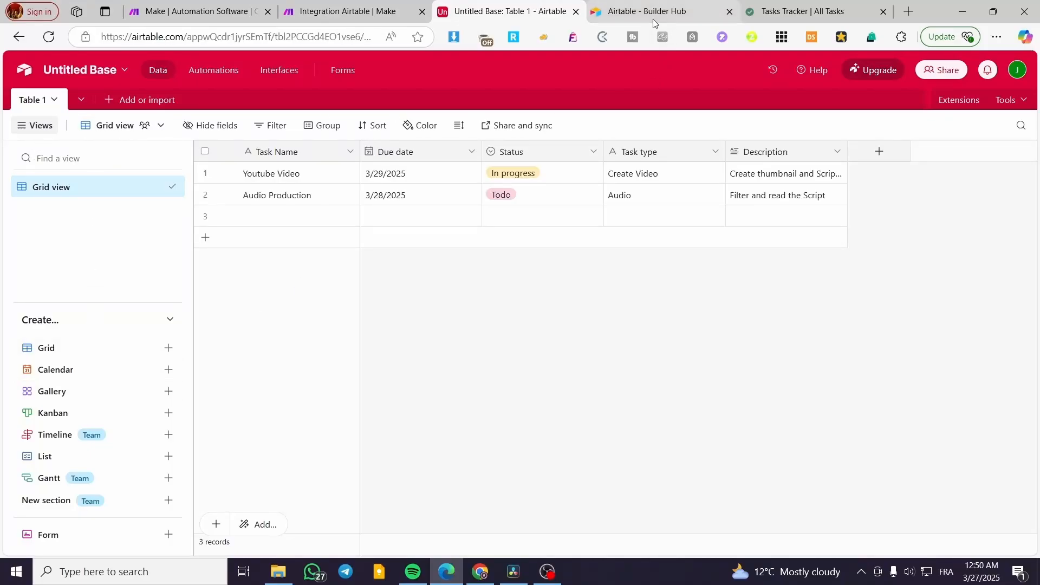
pyautogui.moveTo(50, 434)
pyautogui.click(599, 5)
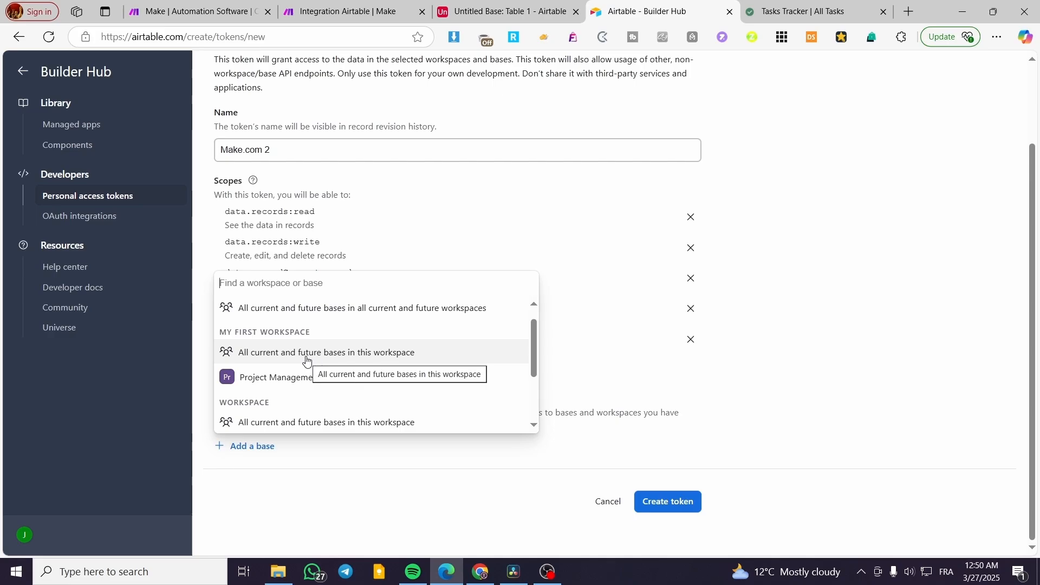
pyautogui.click(323, 308)
pyautogui.scroll(-1, 680, 490)
pyautogui.click(667, 502)
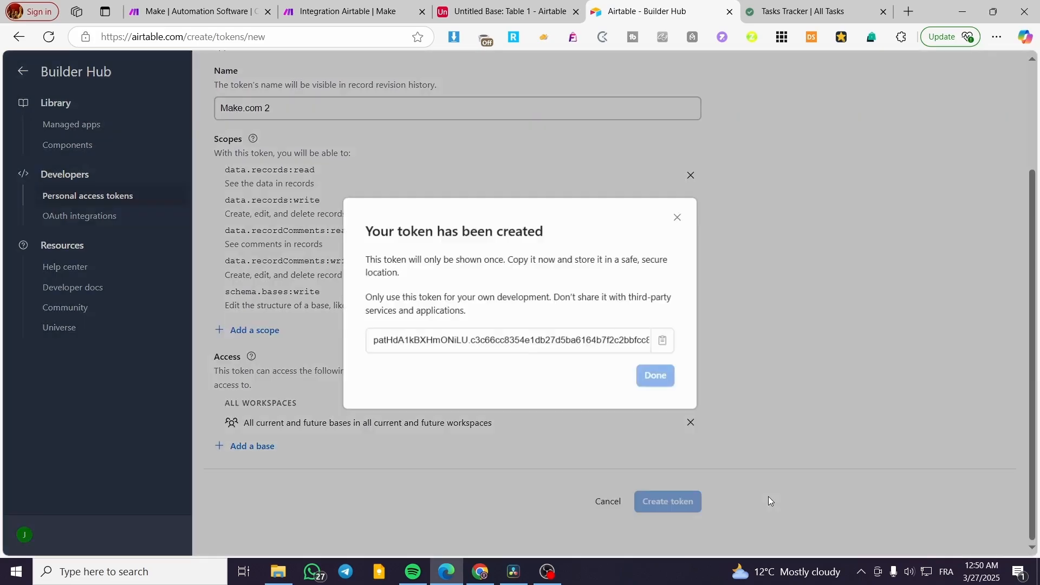
pyautogui.click(661, 339)
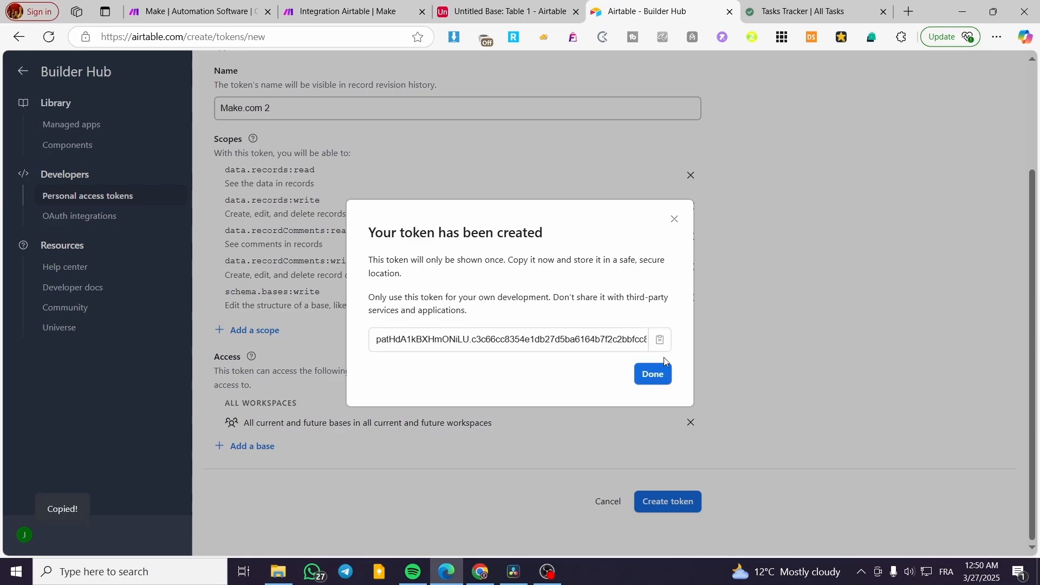
pyautogui.click(654, 375)
# Paste the copied token into Make's Airtable connection and try saving it.
pyautogui.click(318, 15)
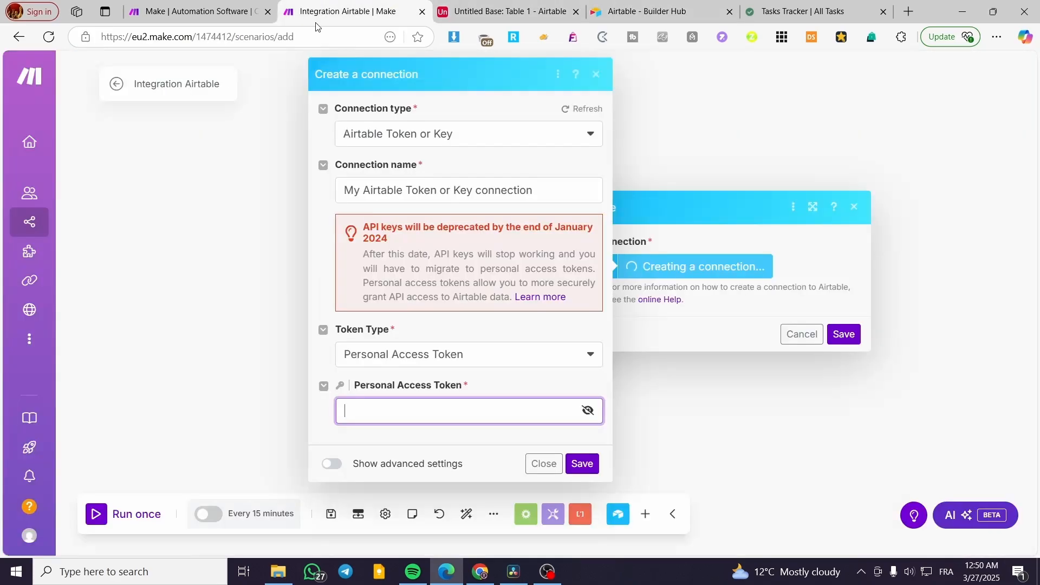
pyautogui.hotkey('ctrl', 'v')
pyautogui.click(582, 465)
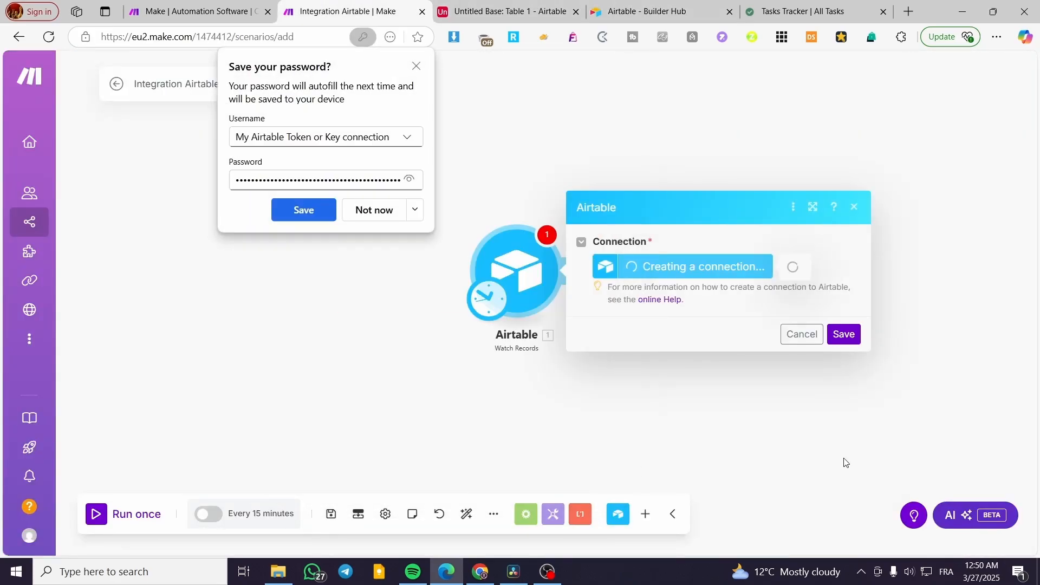
pyautogui.click(416, 65)
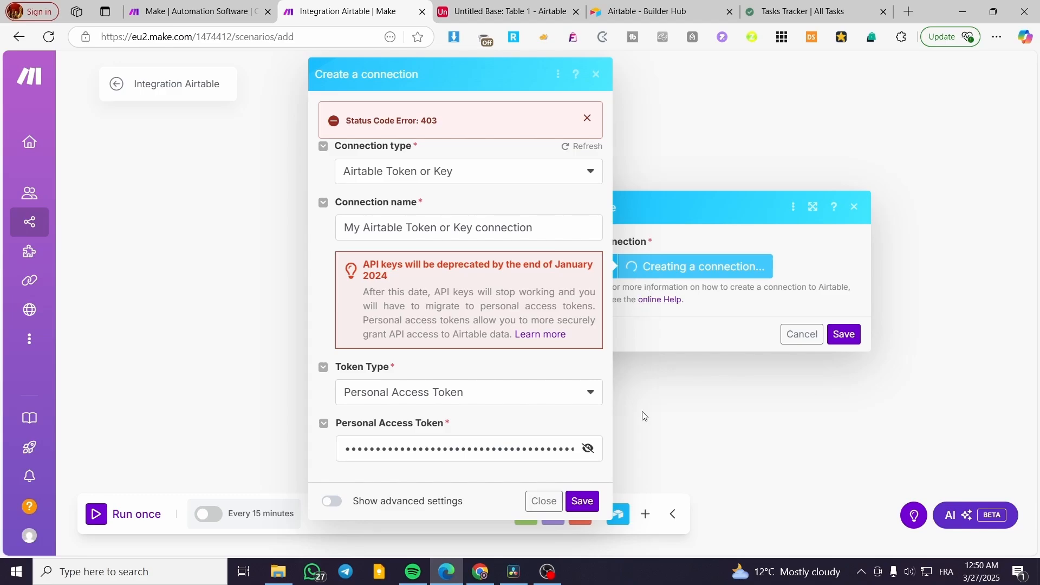
pyautogui.click(583, 503)
# Toggle the token type to API Key and back to Personal Access Token, then save the connection.
pyautogui.click(586, 449)
pyautogui.click(585, 395)
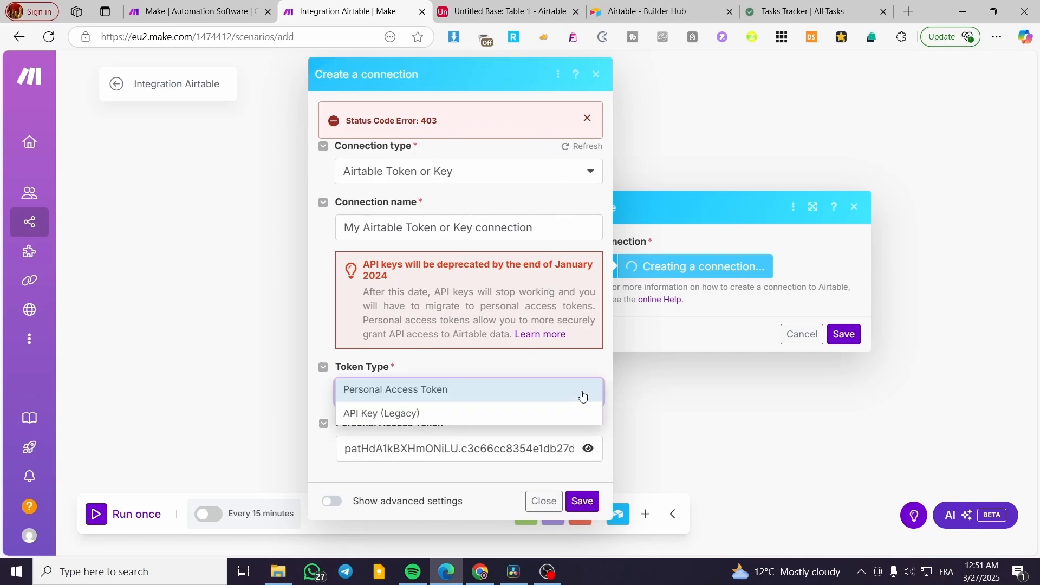
pyautogui.click(528, 421)
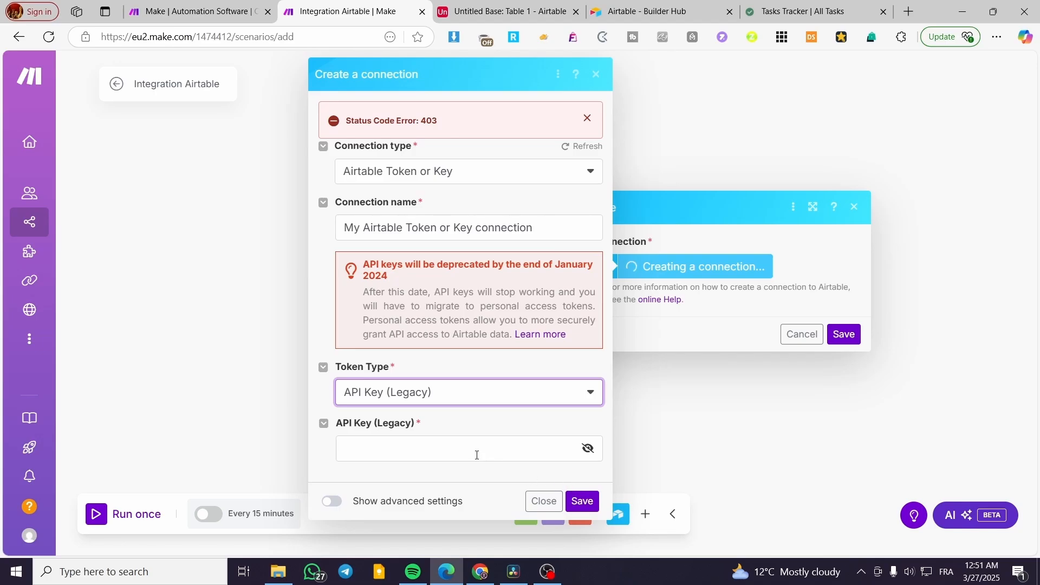
pyautogui.click(553, 400)
pyautogui.click(506, 399)
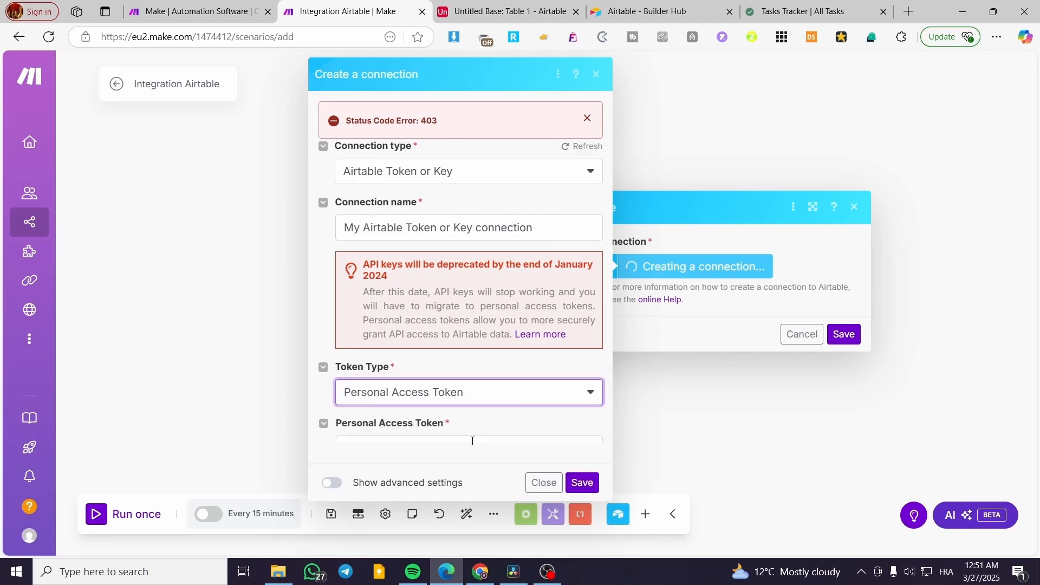
pyautogui.click(583, 502)
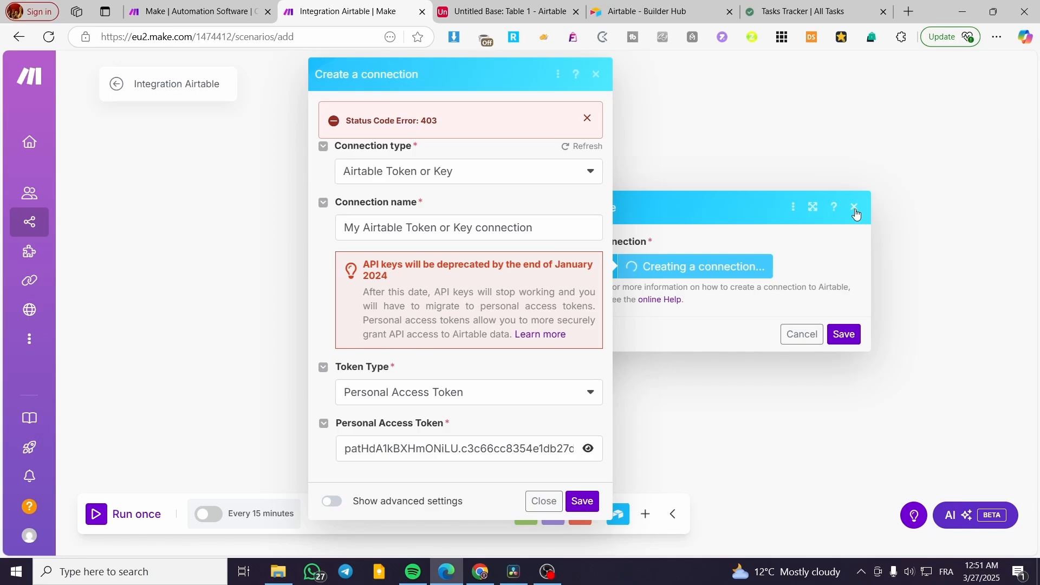
pyautogui.click(582, 146)
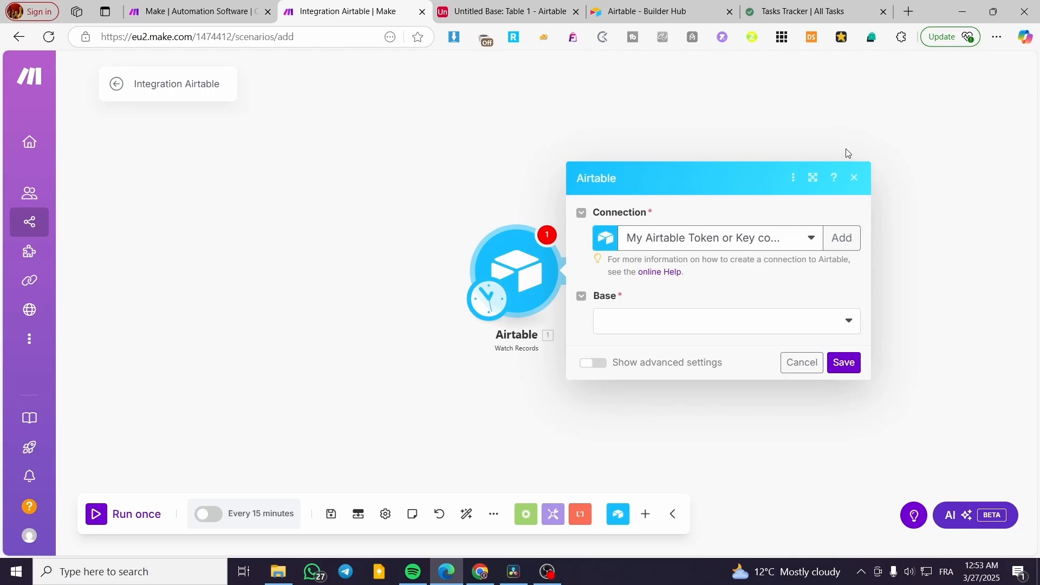
# Dismiss Airtable's token notice and pick the Project Management base in the Watch Records module.
pyautogui.click(634, 9)
pyautogui.click(672, 219)
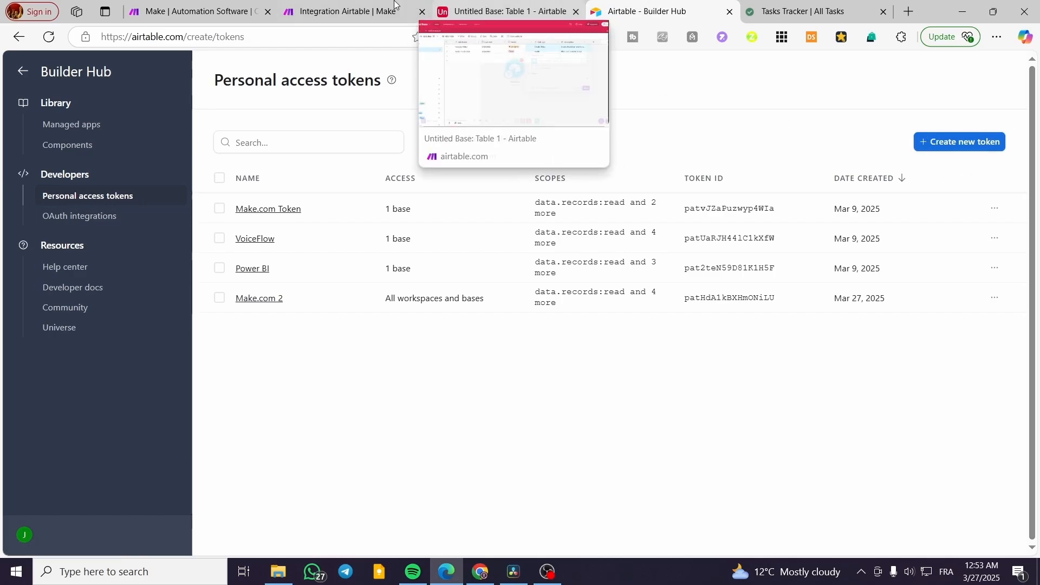
pyautogui.click(366, 7)
pyautogui.click(834, 323)
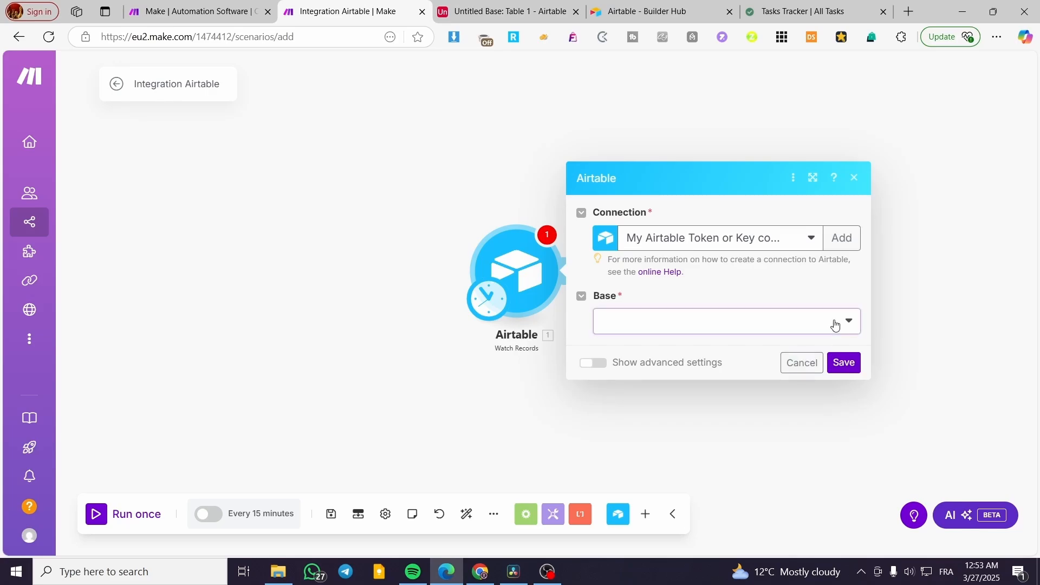
pyautogui.click(702, 347)
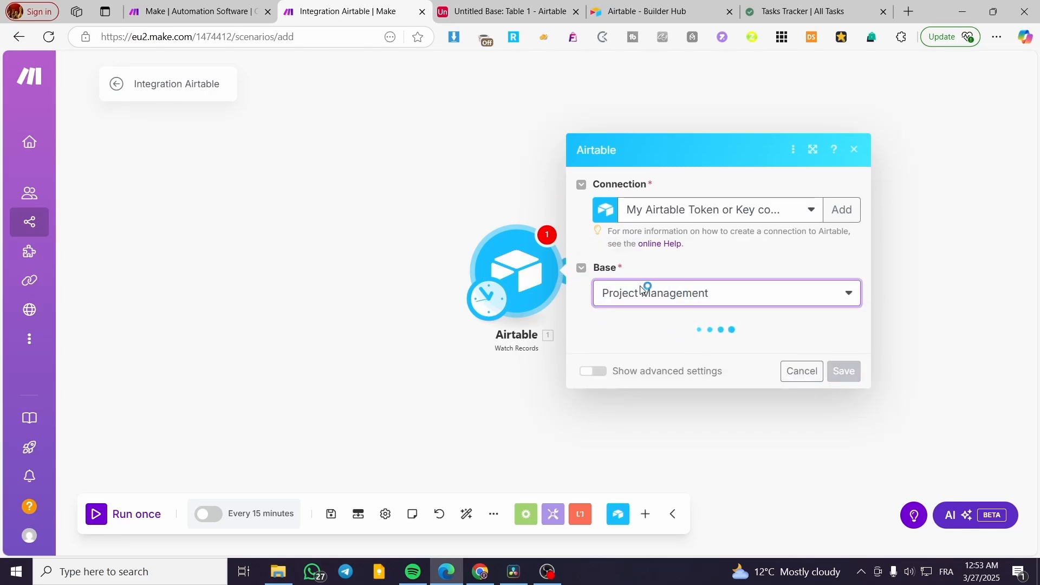
# Close the Airtable developer hub tab and open the module's list of tables.
pyautogui.click(553, 11)
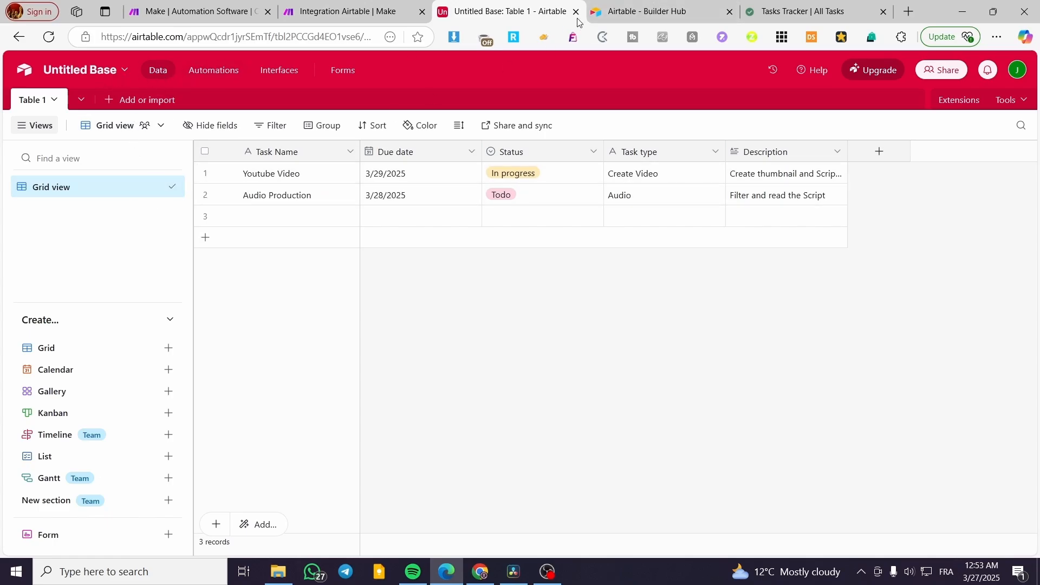
pyautogui.click(646, 9)
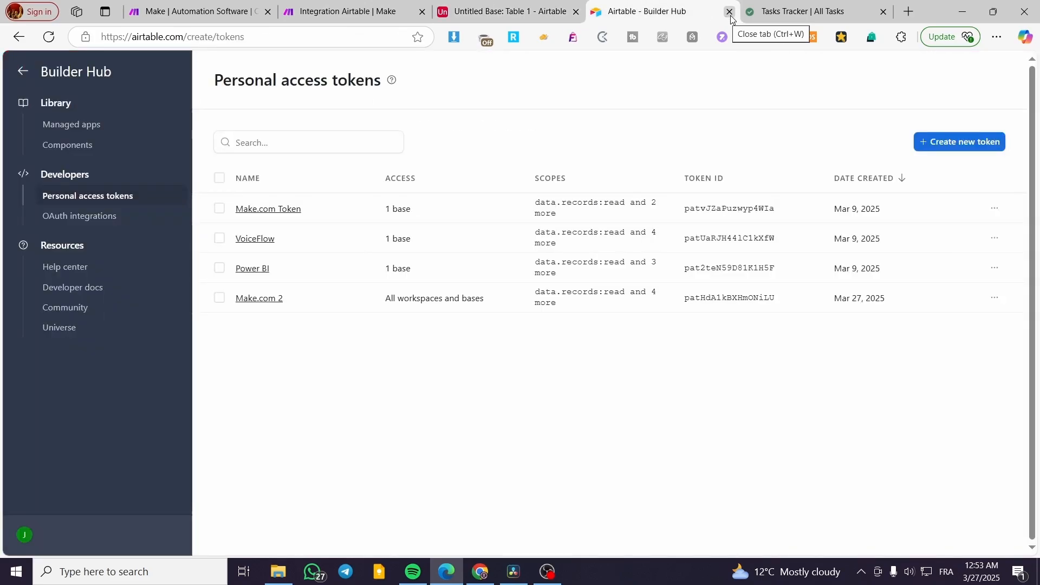
pyautogui.click(730, 12)
pyautogui.click(514, 12)
pyautogui.click(347, 12)
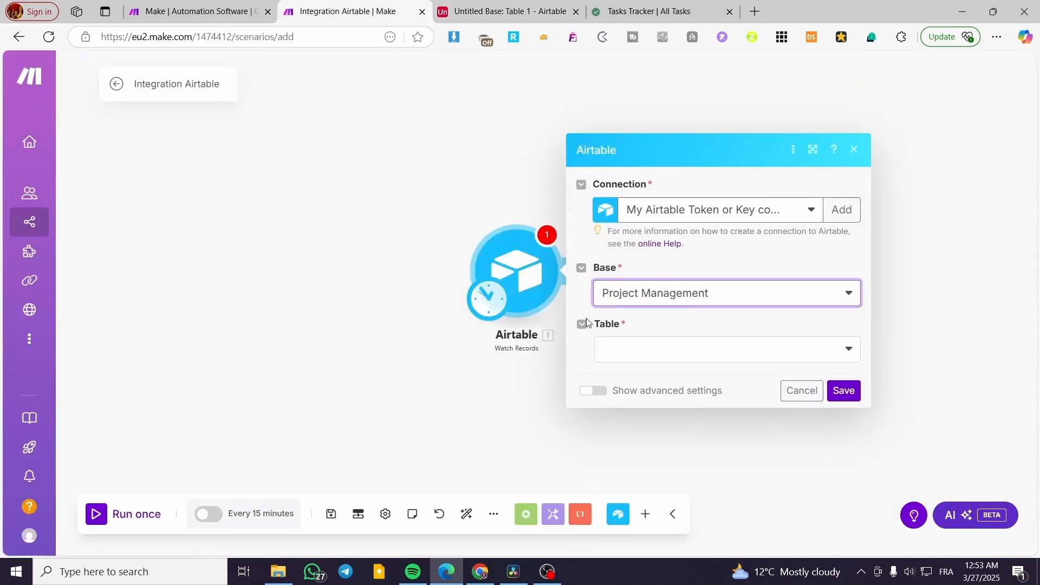
pyautogui.click(710, 357)
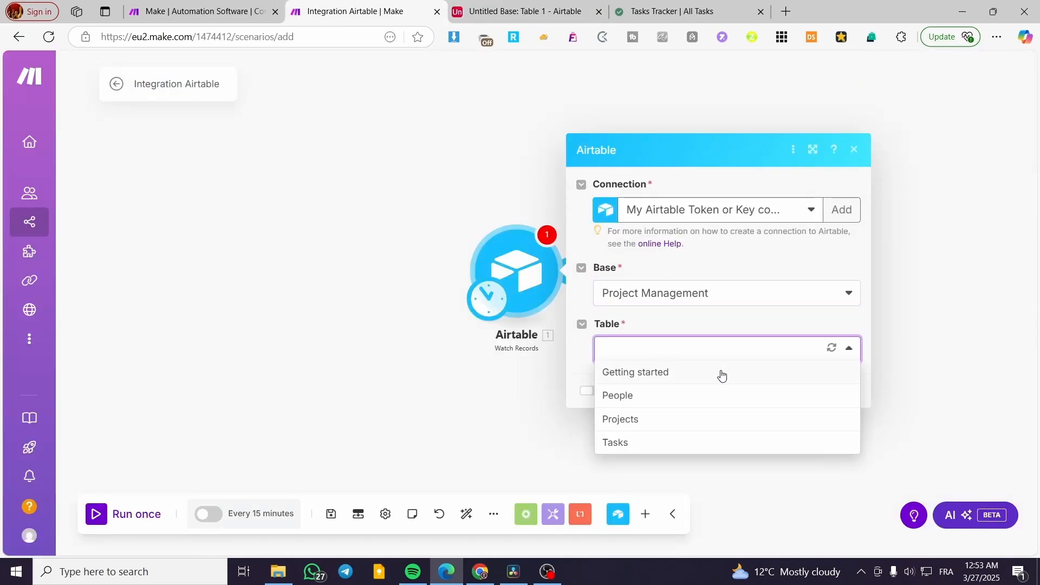
pyautogui.click(515, 11)
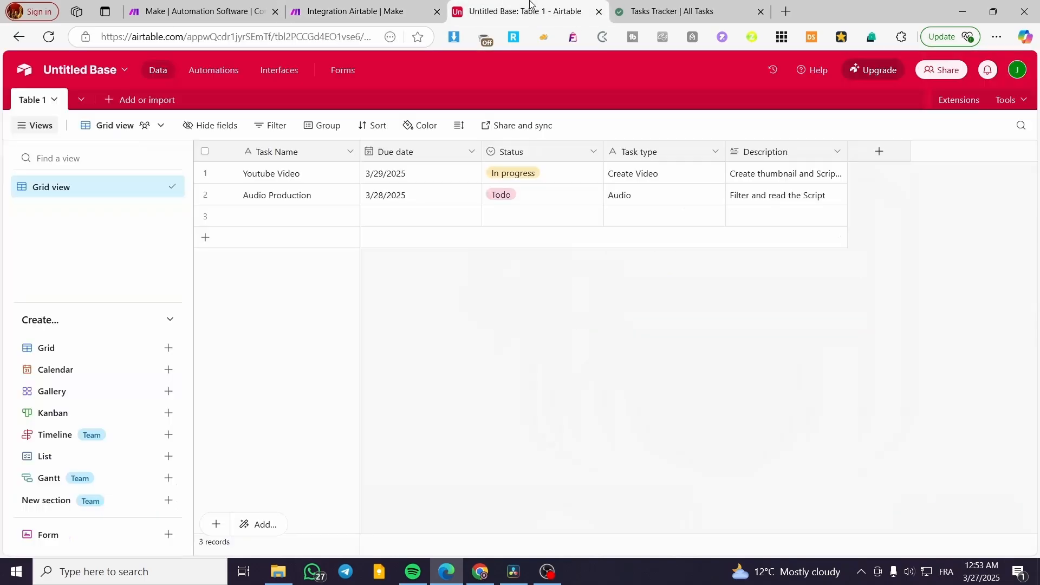
pyautogui.click(366, 6)
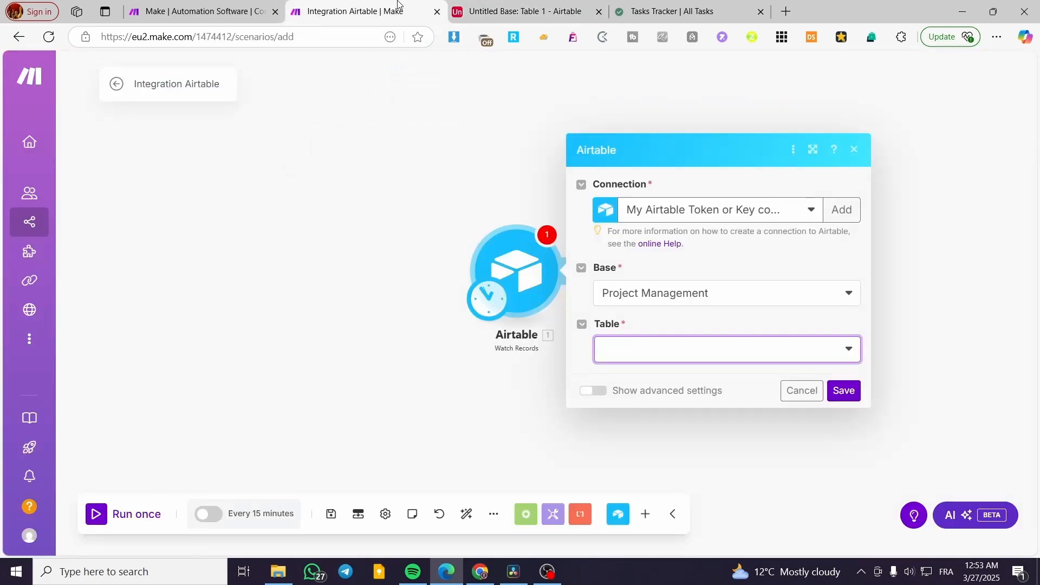
pyautogui.click(501, 5)
pyautogui.click(420, 8)
pyautogui.click(721, 355)
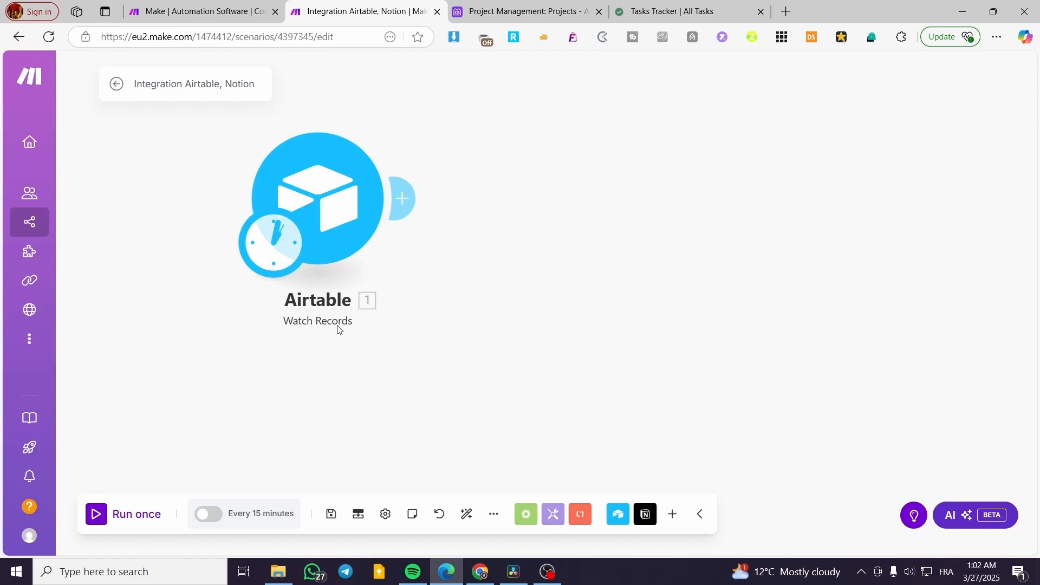
# Add a Notion Create a Database Item module after the Airtable trigger, choosing the database from a list.
pyautogui.click(401, 198)
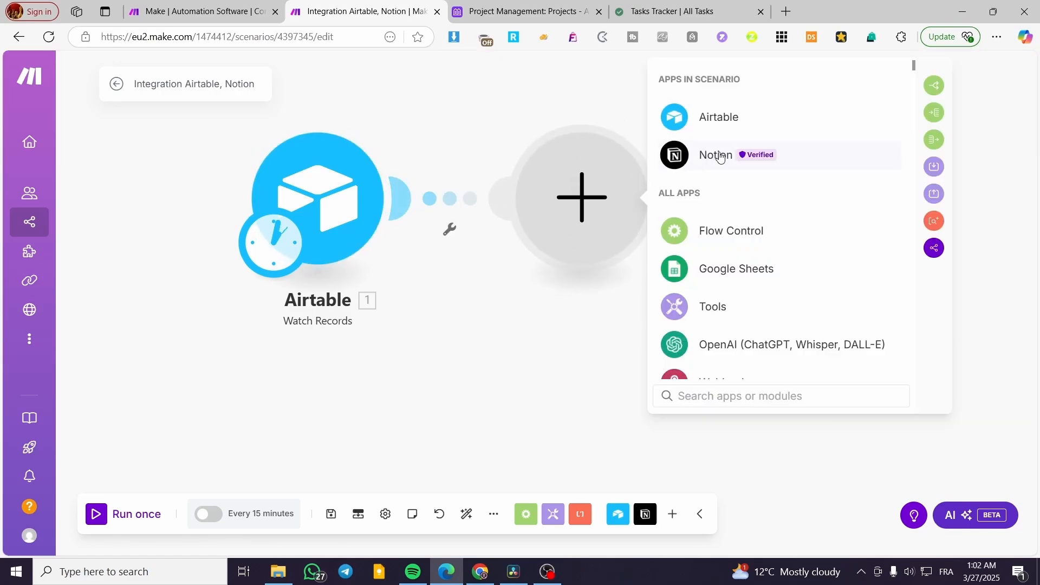
pyautogui.click(720, 156)
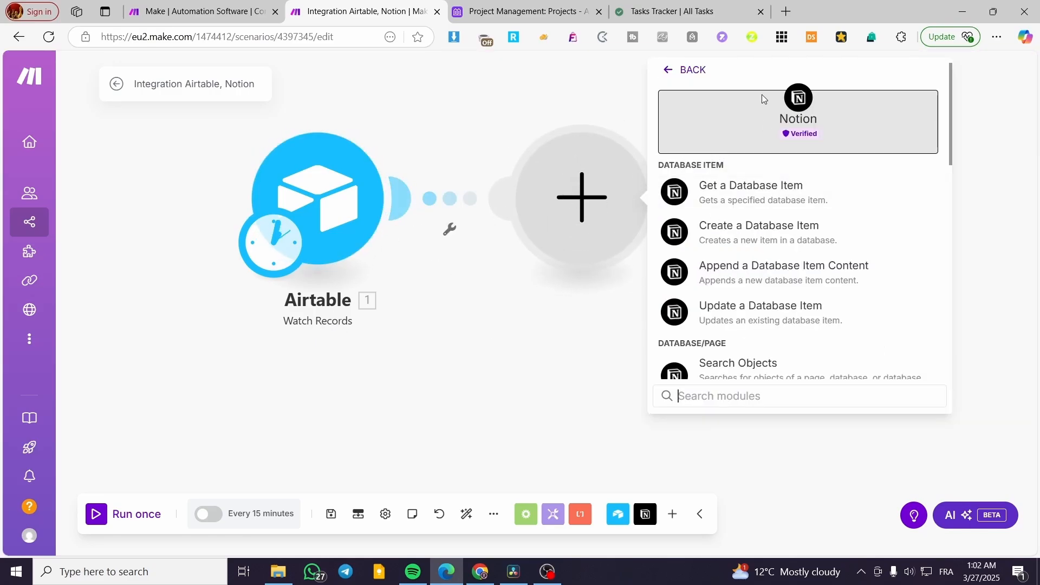
pyautogui.click(781, 230)
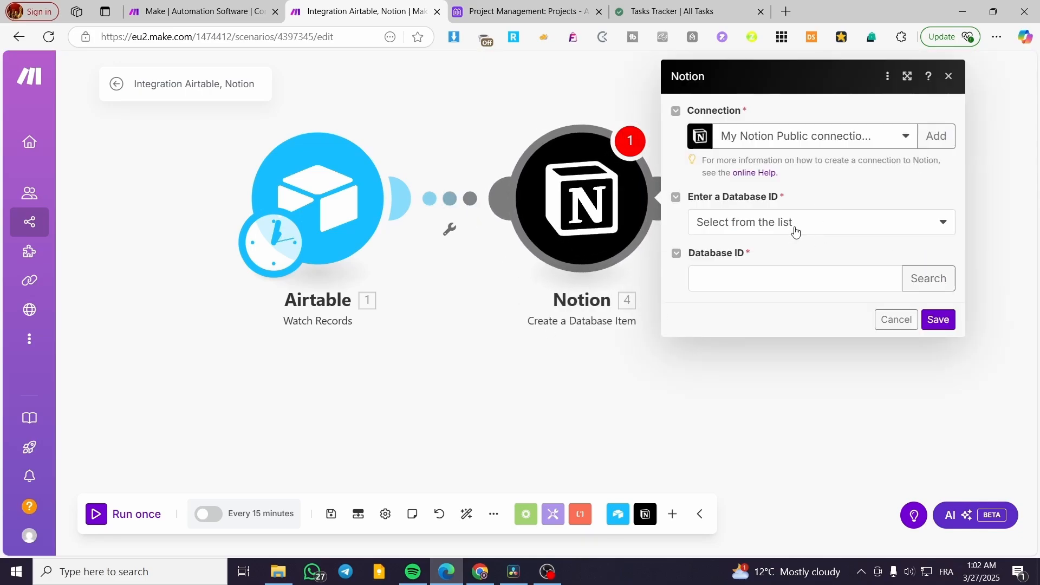
pyautogui.click(796, 232)
pyautogui.click(739, 271)
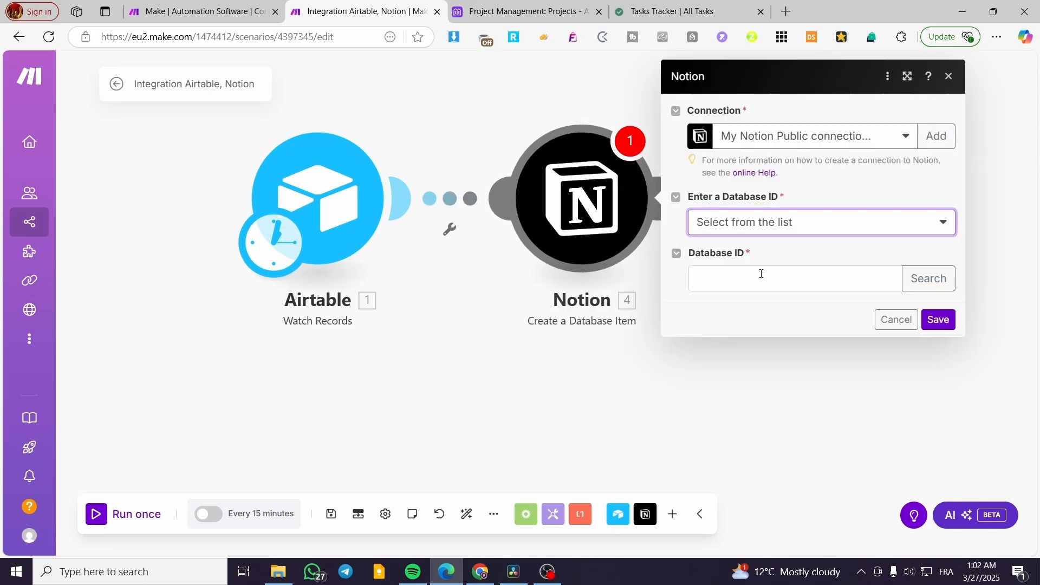
pyautogui.click(874, 279)
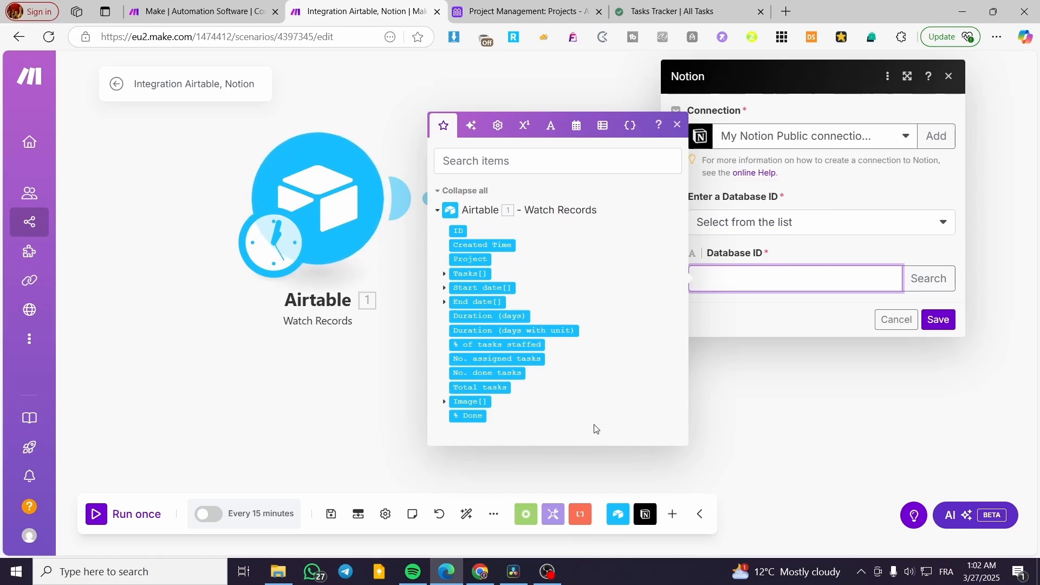
# Copy the database ID from the Notion Tasks Tracker page address.
pyautogui.click(785, 329)
pyautogui.click(849, 281)
pyautogui.click(672, 11)
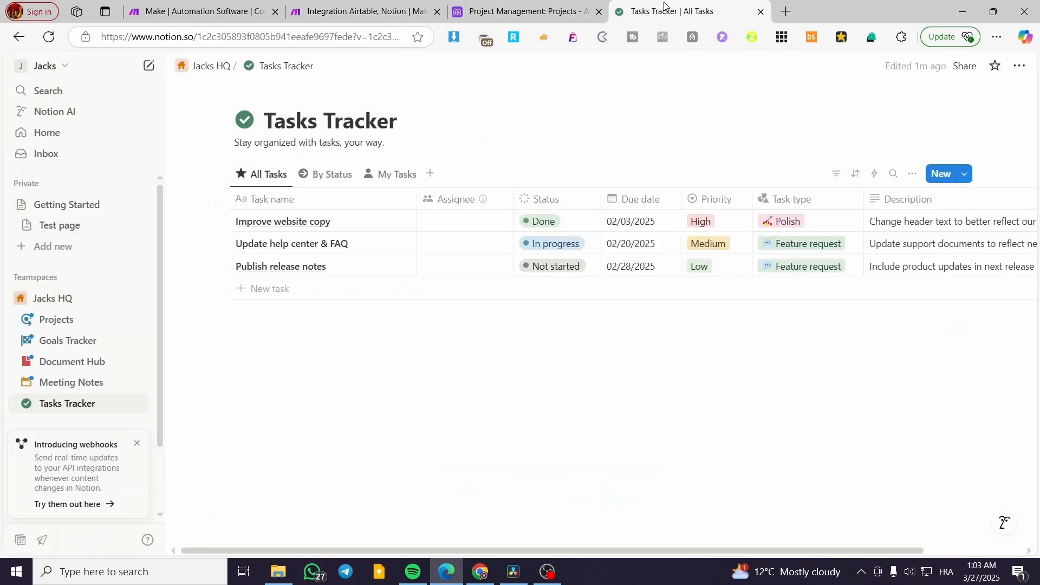
pyautogui.moveTo(198, 37); pyautogui.dragTo(325, 36)
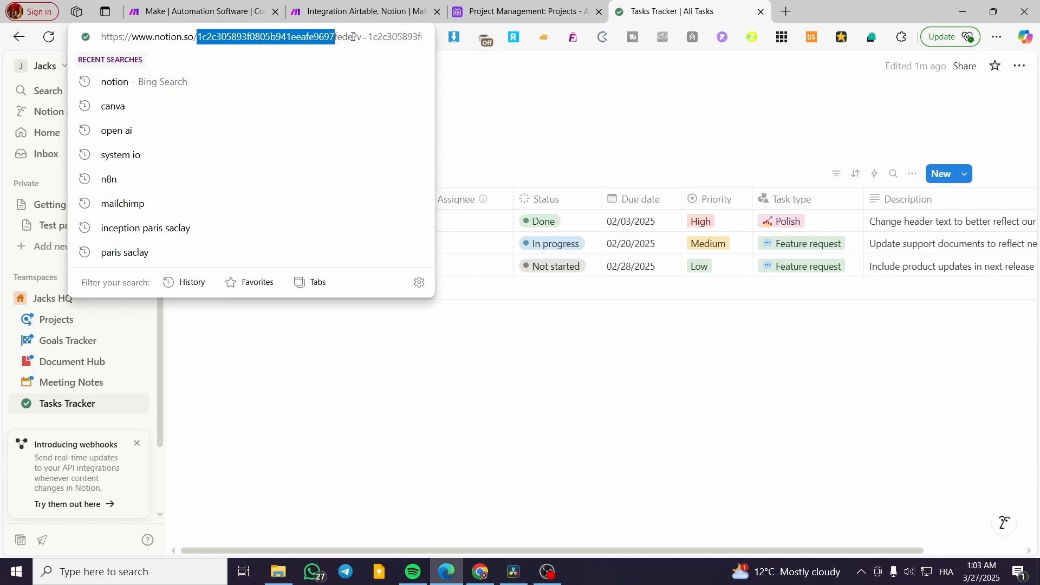
pyautogui.rightClick(313, 44)
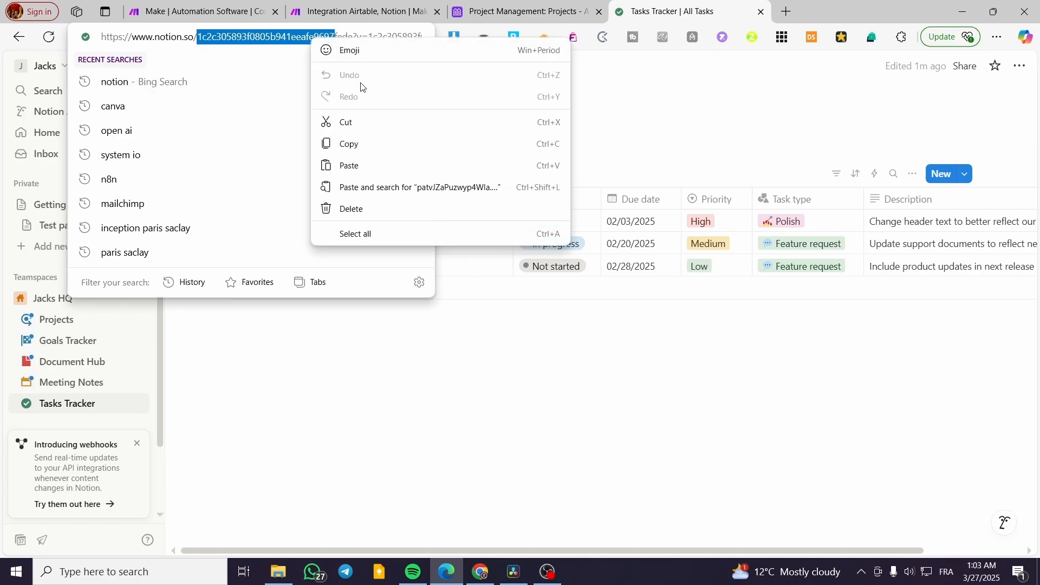
pyautogui.click(346, 142)
# Paste the ID into Database ID, then replace the truncated value with the full 32-character ID.
pyautogui.click(366, 4)
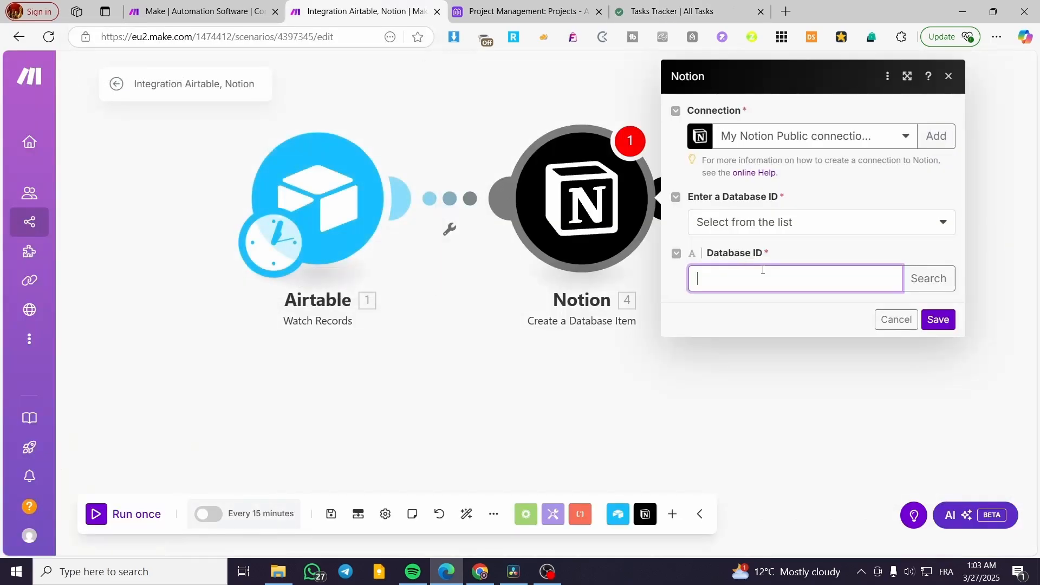
pyautogui.hotkey('ctrl', 'v')
pyautogui.click(922, 280)
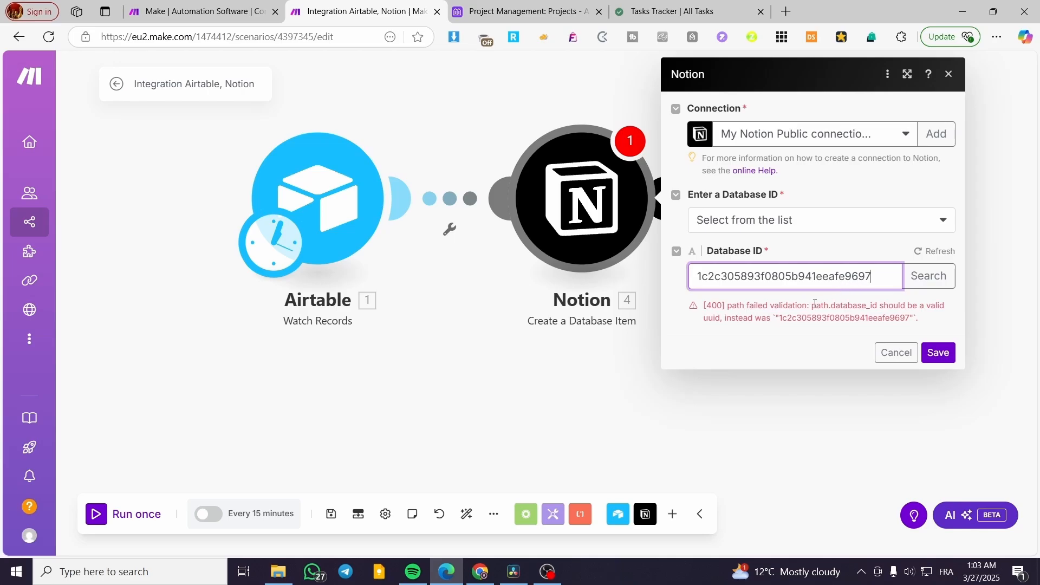
pyautogui.doubleClick(868, 281)
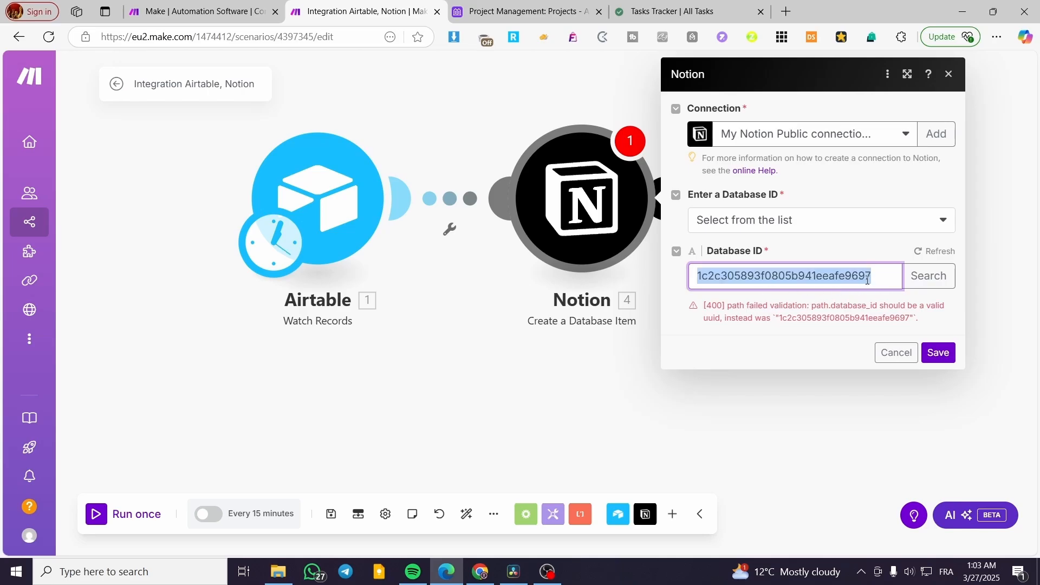
pyautogui.press('BackSpace')
pyautogui.hotkey('ctrl', 'v')
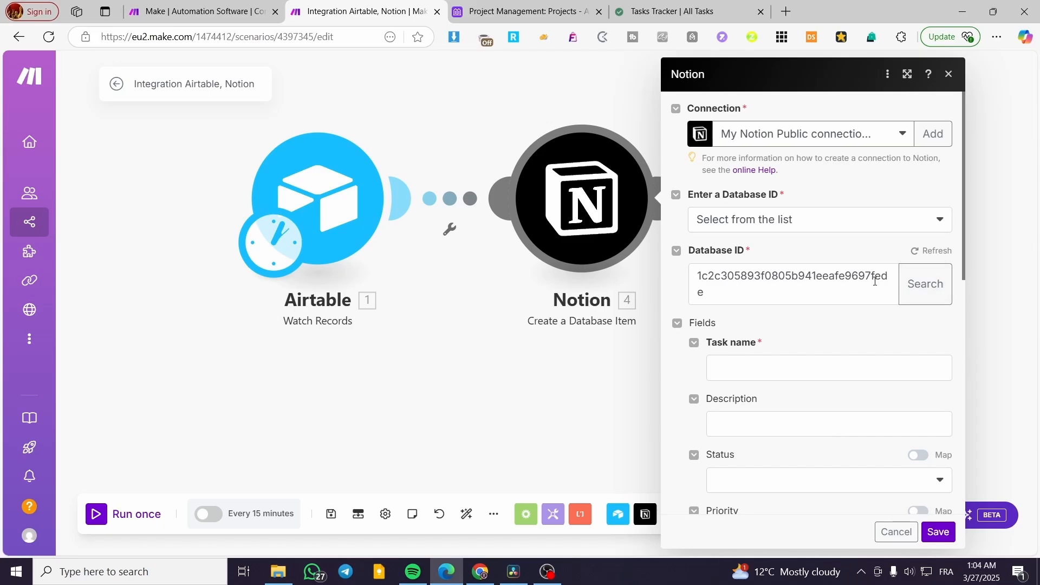
# Recheck the database ID in the Notion Tasks Tracker page address.
pyautogui.click(678, 11)
pyautogui.doubleClick(333, 38)
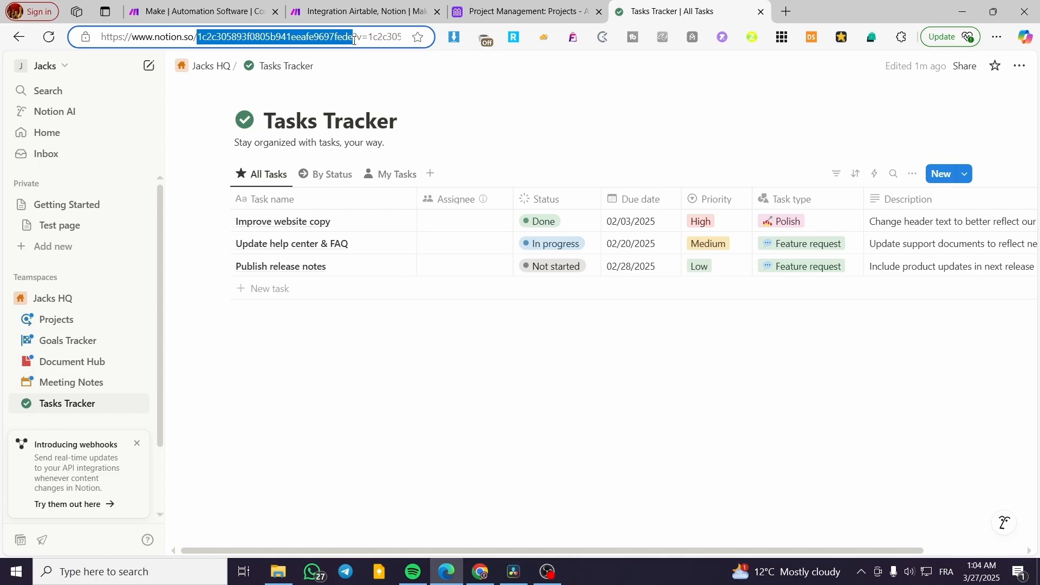
pyautogui.click(362, 12)
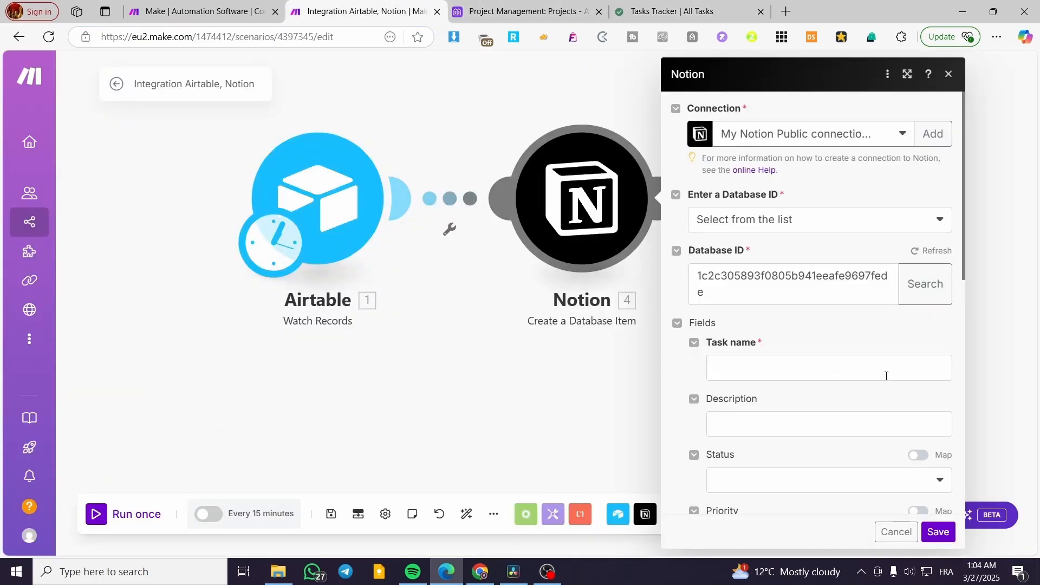
pyautogui.scroll(-3, 753, 356)
# Map the Airtable Tasks[] value into Task name after comparing the Airtable and Notion tables.
pyautogui.click(756, 233)
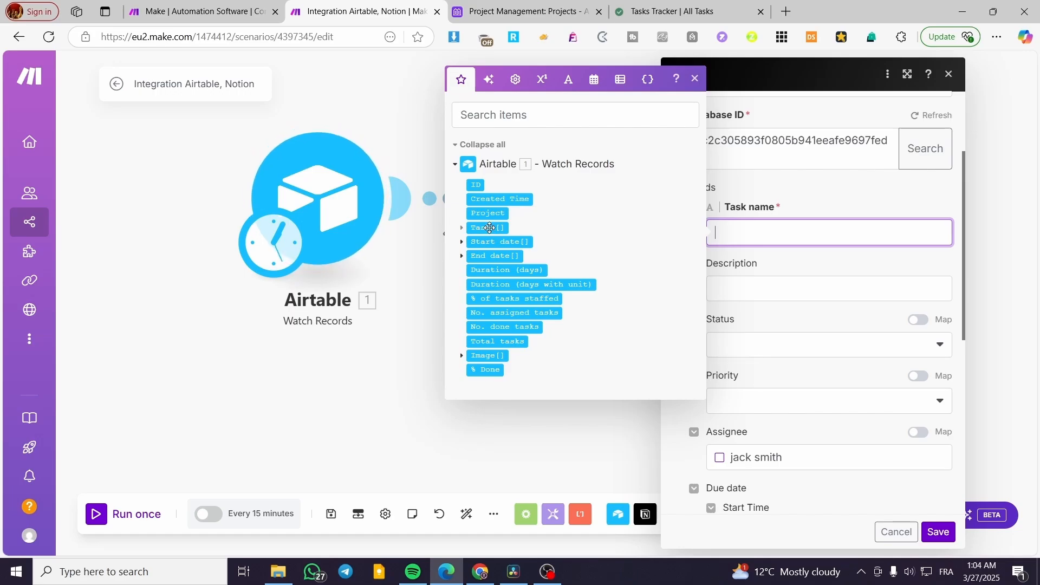
pyautogui.click(571, 3)
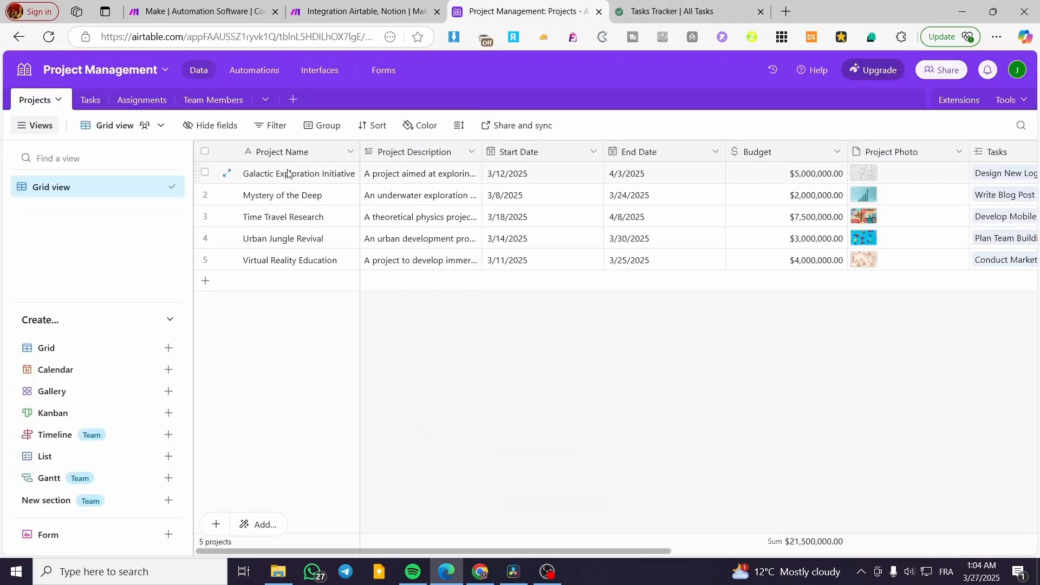
pyautogui.click(674, 8)
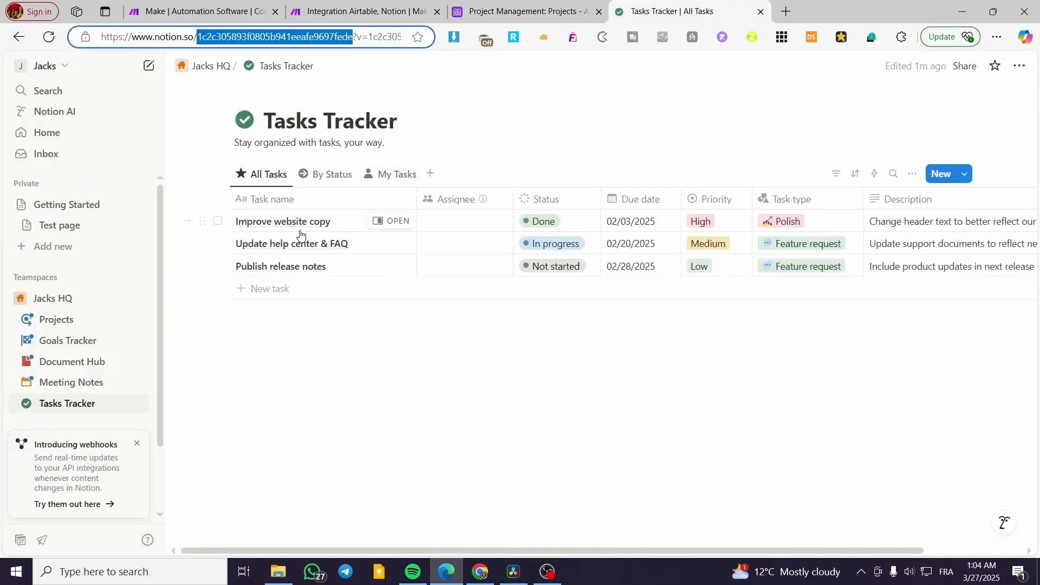
pyautogui.click(537, 6)
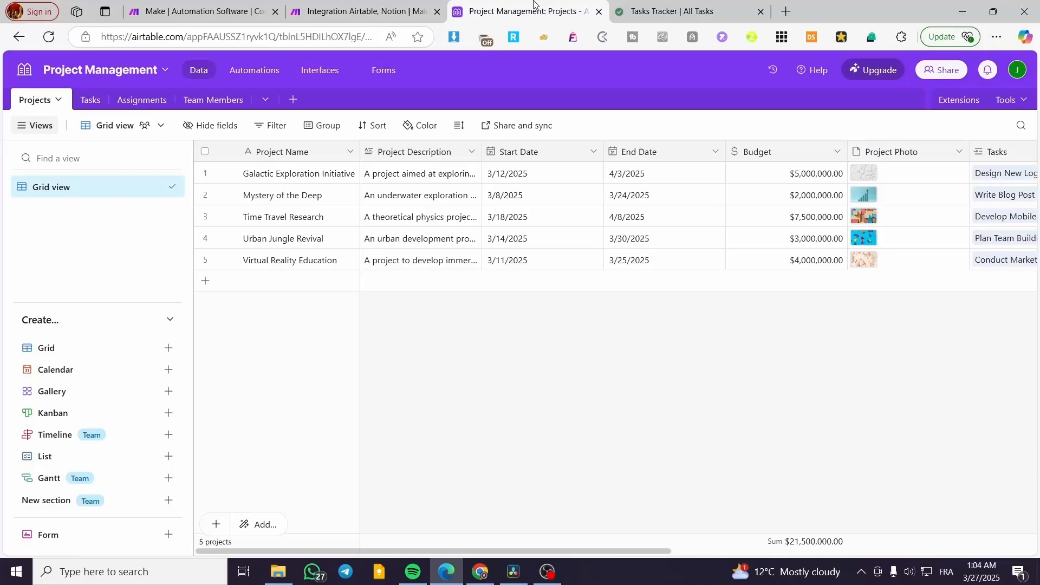
pyautogui.click(392, 7)
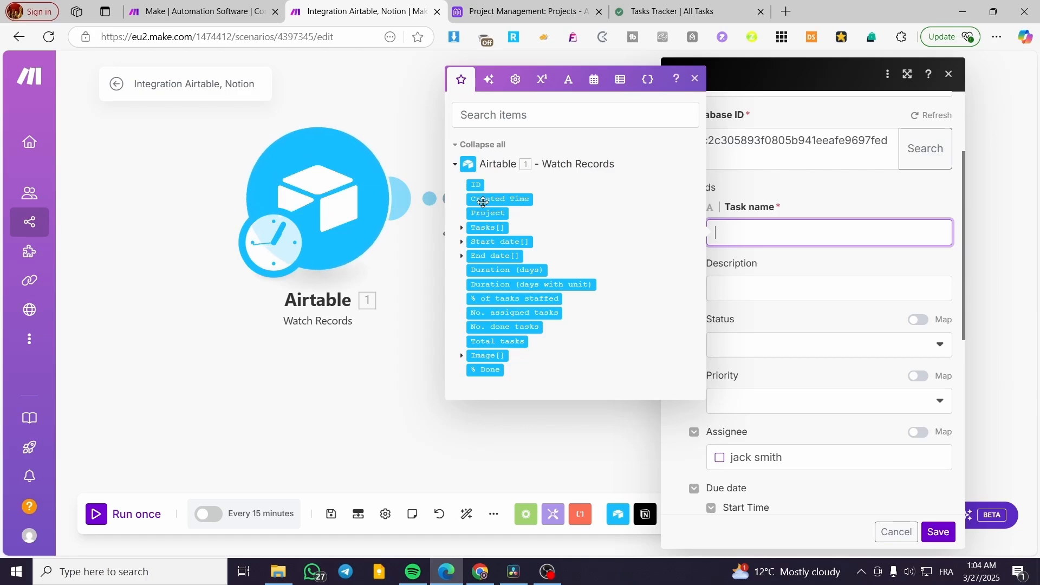
pyautogui.click(488, 227)
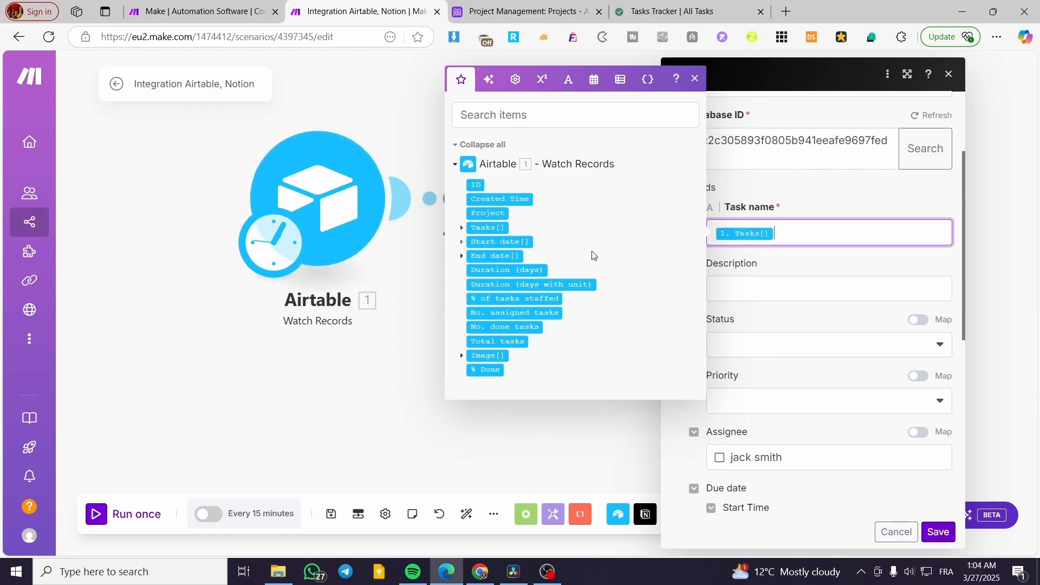
pyautogui.click(787, 288)
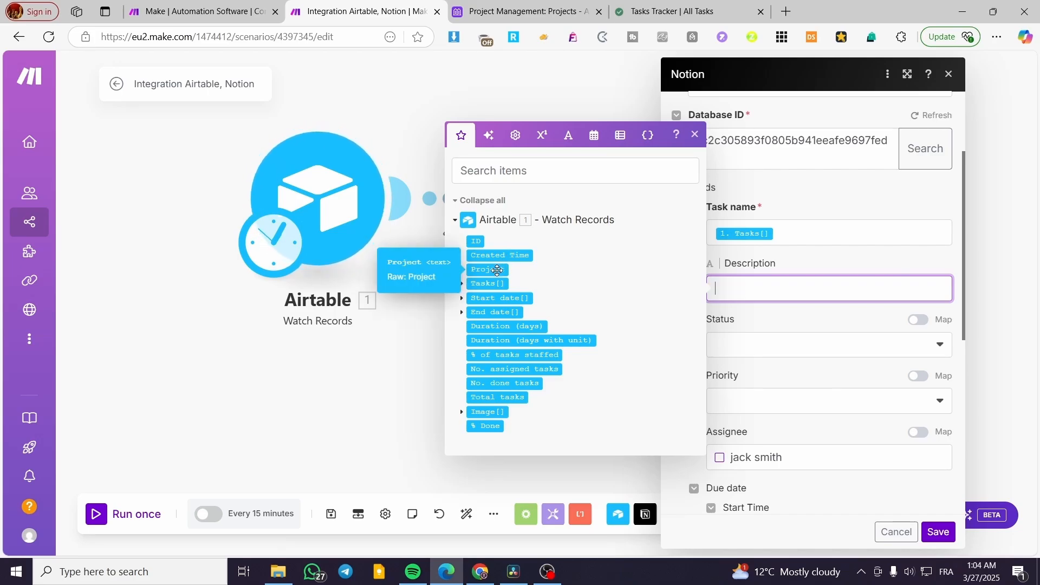
# Map Project into Description, set Status to In progress, and tick the assignee.
pyautogui.click(498, 270)
pyautogui.click(776, 344)
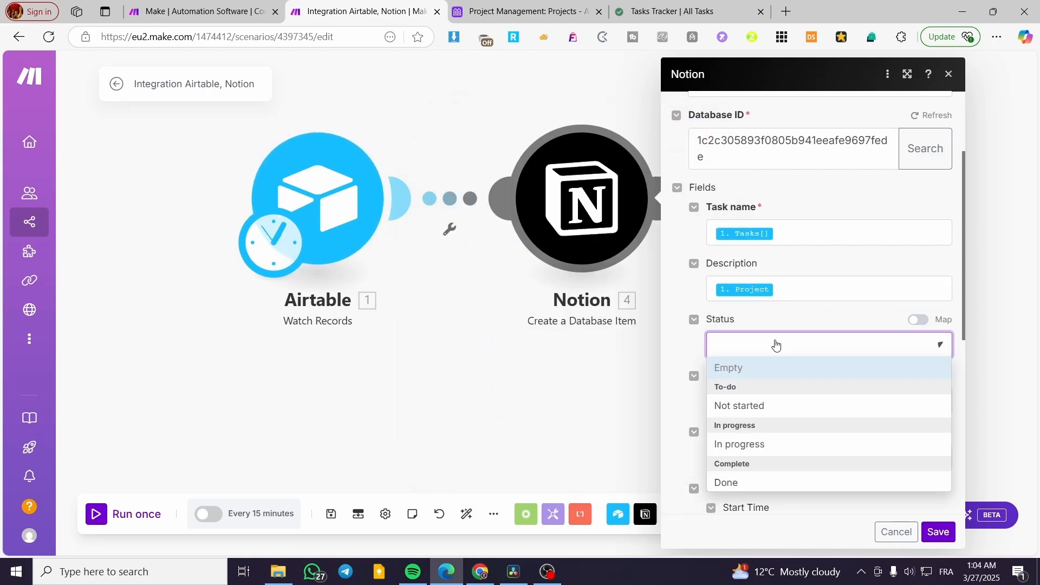
pyautogui.click(783, 446)
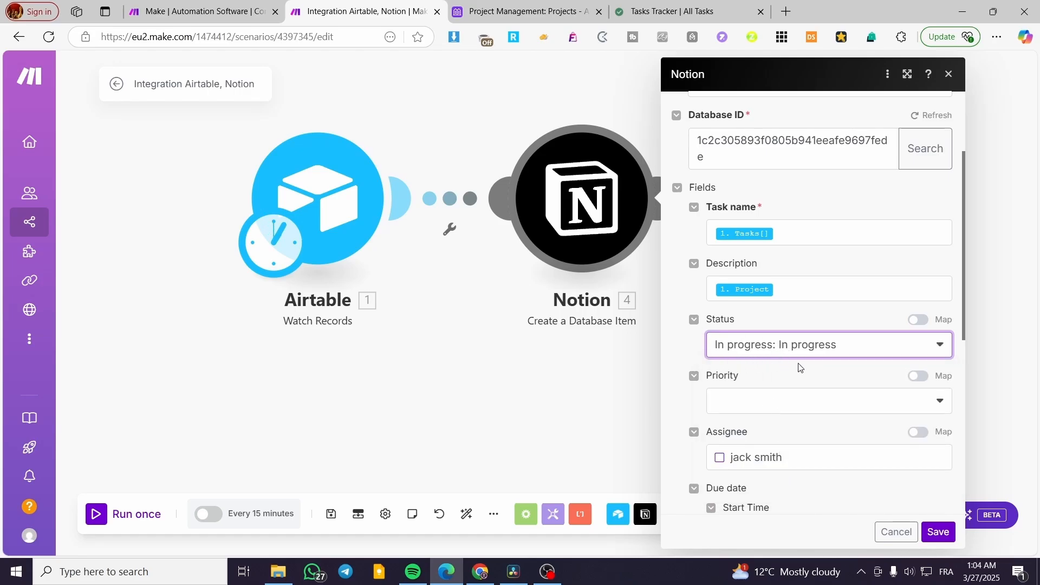
pyautogui.scroll(-2, 799, 368)
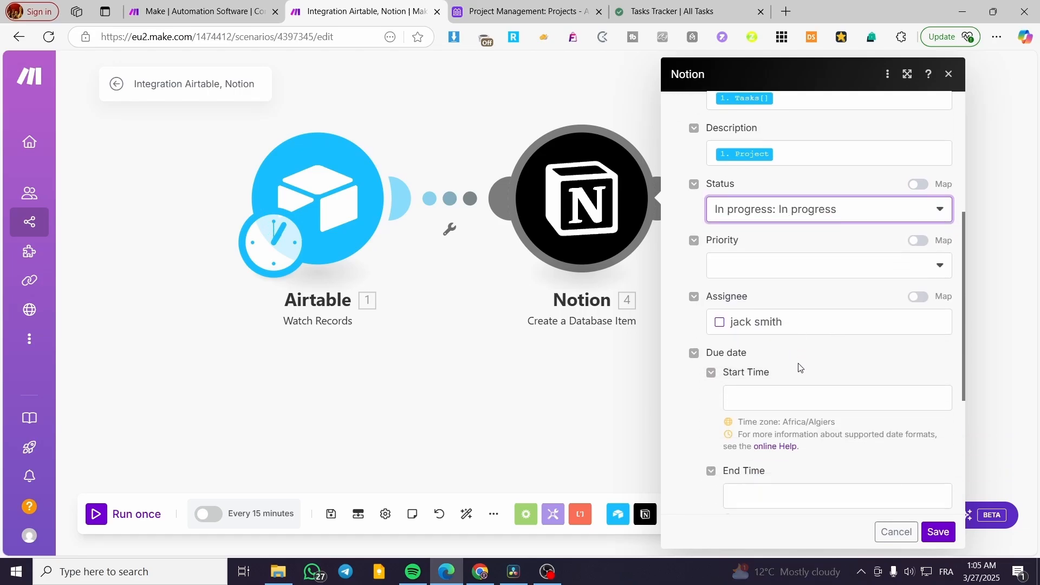
pyautogui.click(829, 330)
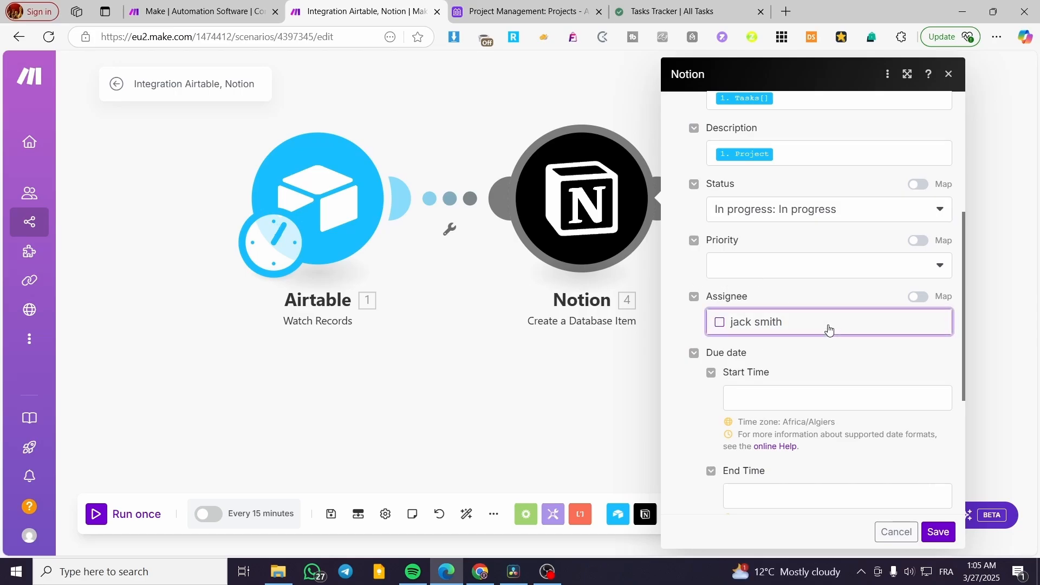
# Map Airtable Start date and End date into Start Time and End Time, then save.
pyautogui.click(675, 11)
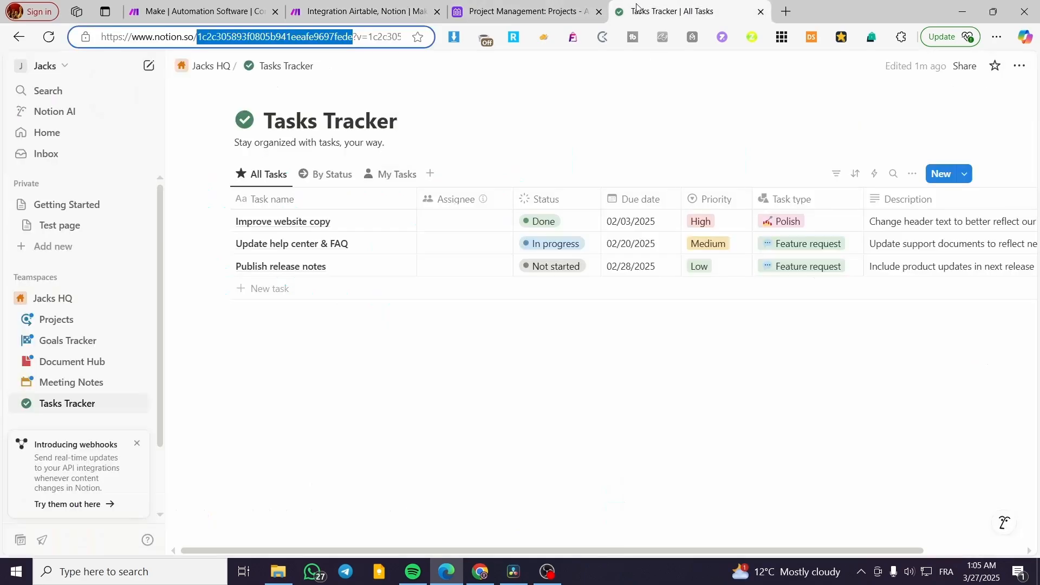
pyautogui.click(546, 7)
pyautogui.click(357, 11)
pyautogui.scroll(-1, 778, 378)
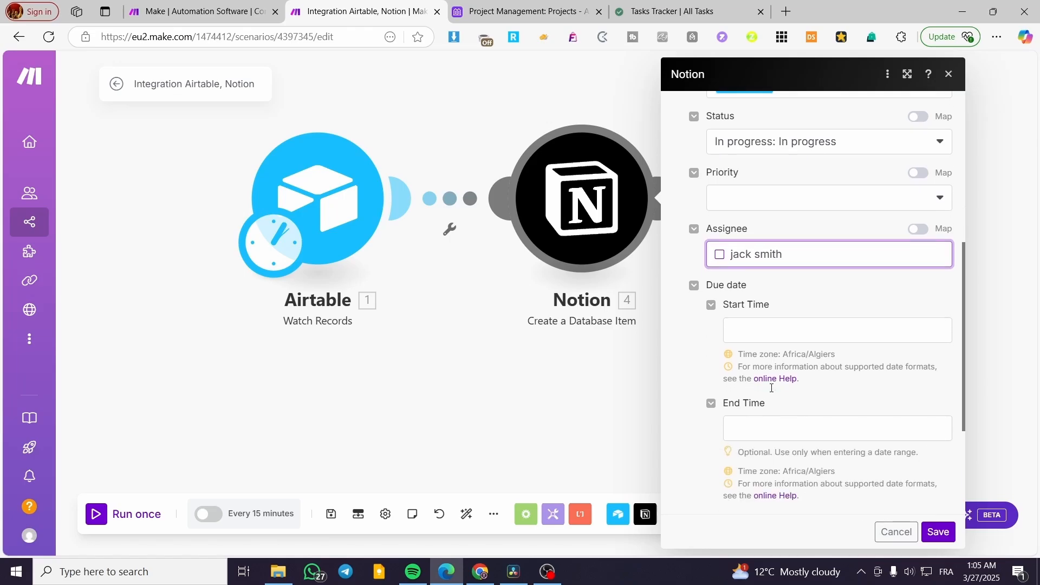
pyautogui.click(770, 331)
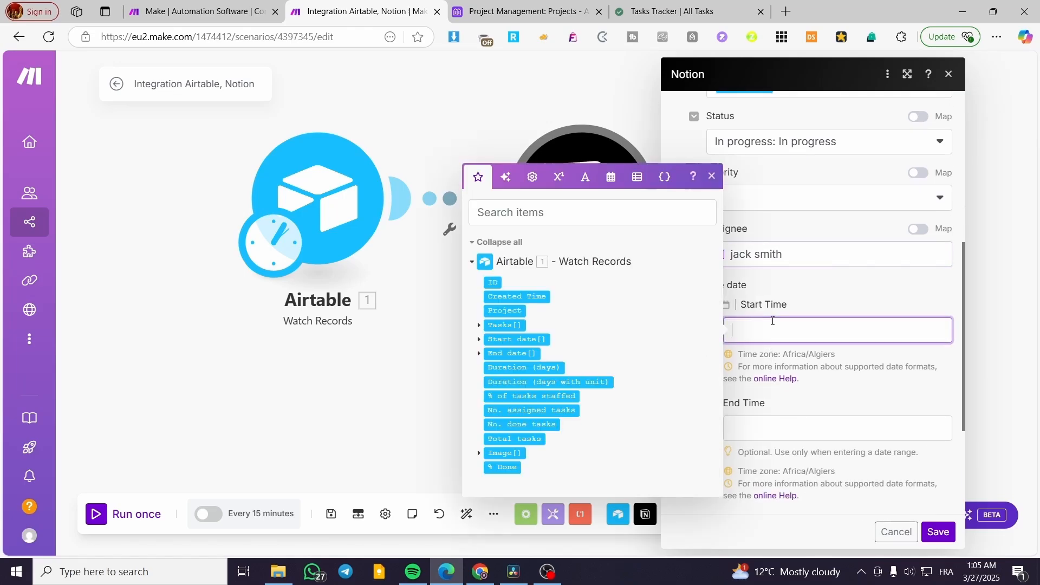
pyautogui.click(515, 340)
pyautogui.click(737, 429)
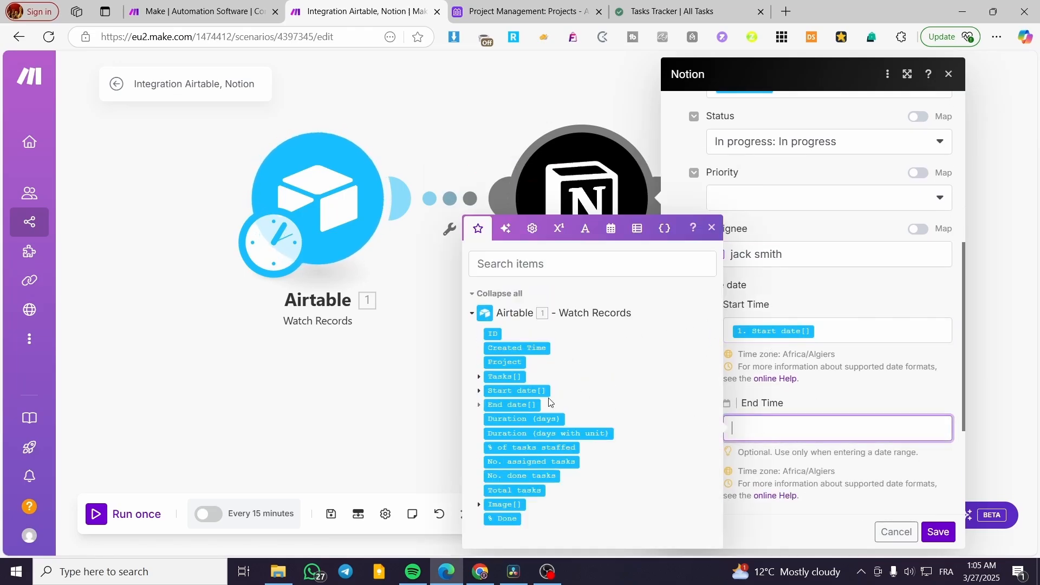
pyautogui.click(514, 406)
pyautogui.click(857, 407)
pyautogui.scroll(-4, 922, 470)
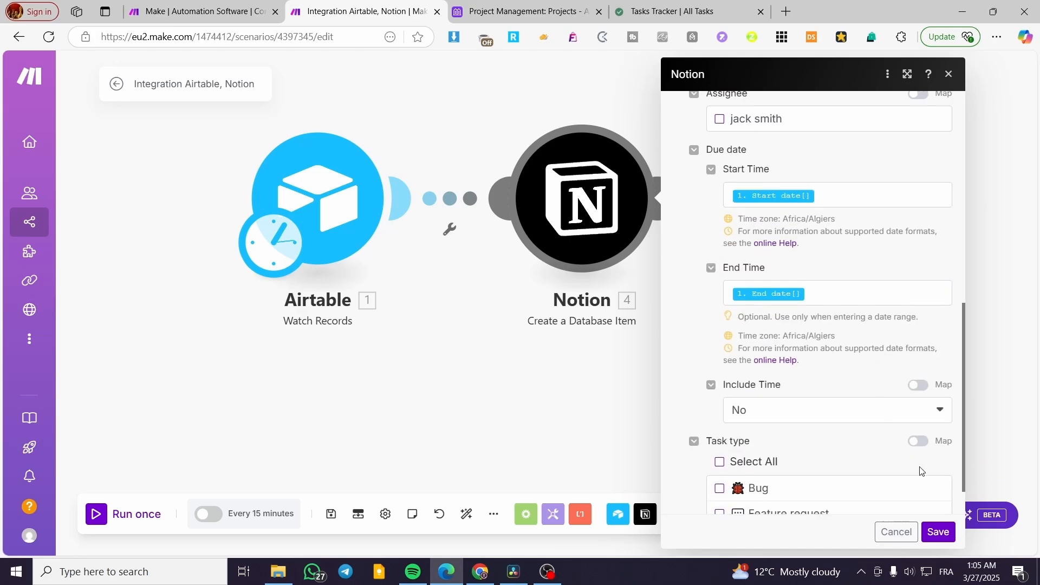
pyautogui.click(938, 533)
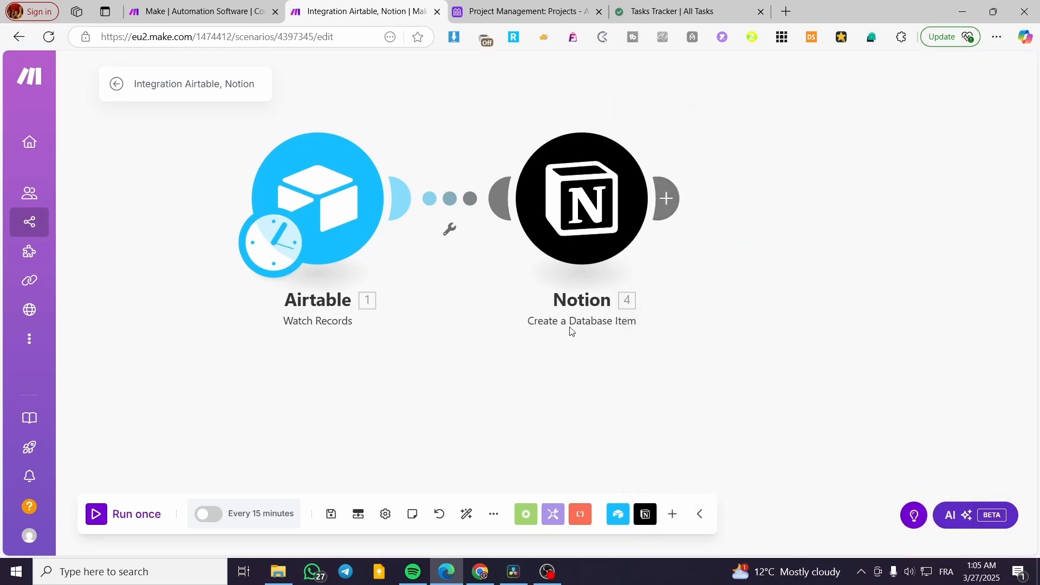
# Insert Notion's Append a Page Content action as the third module, after Create a Database Item.
pyautogui.click(669, 203)
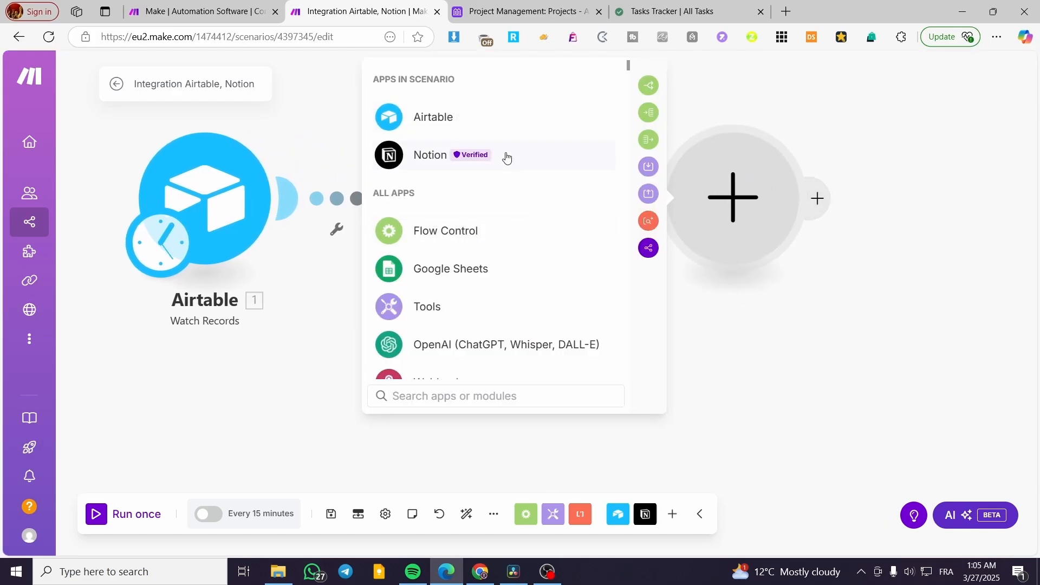
pyautogui.click(507, 158)
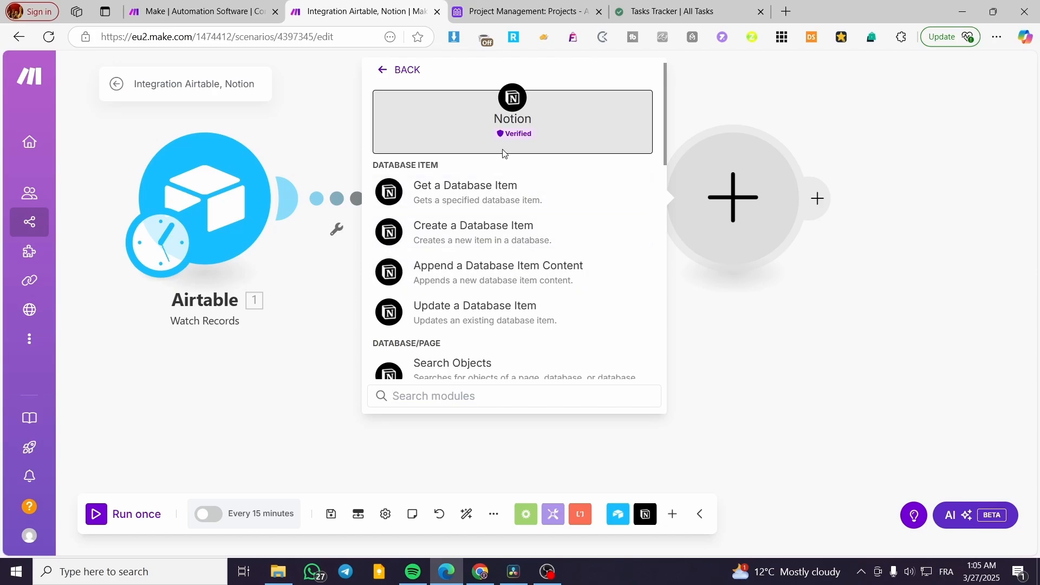
pyautogui.scroll(-6, 571, 248)
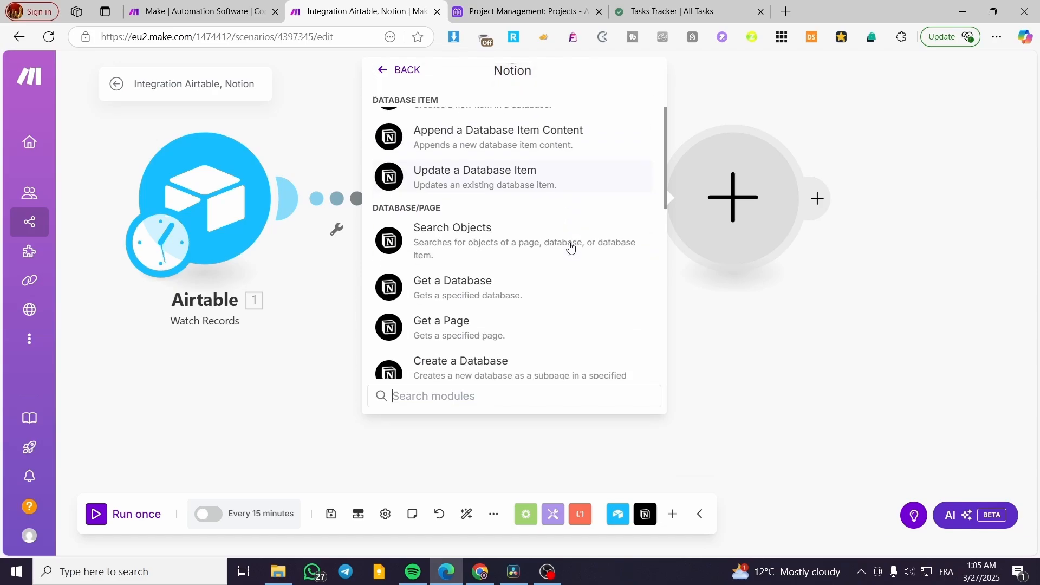
pyautogui.scroll(-5, 569, 242)
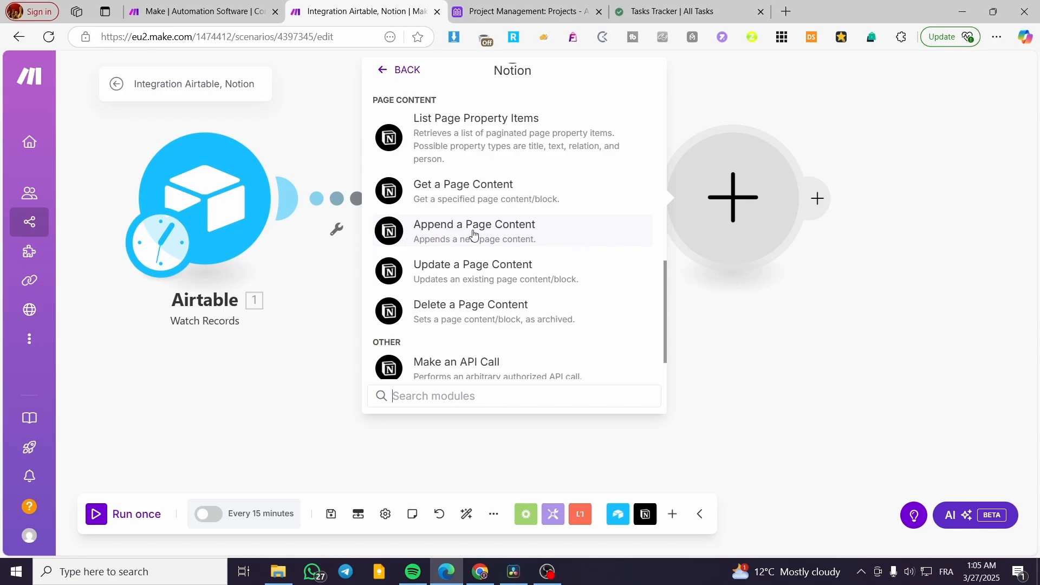
pyautogui.click(434, 235)
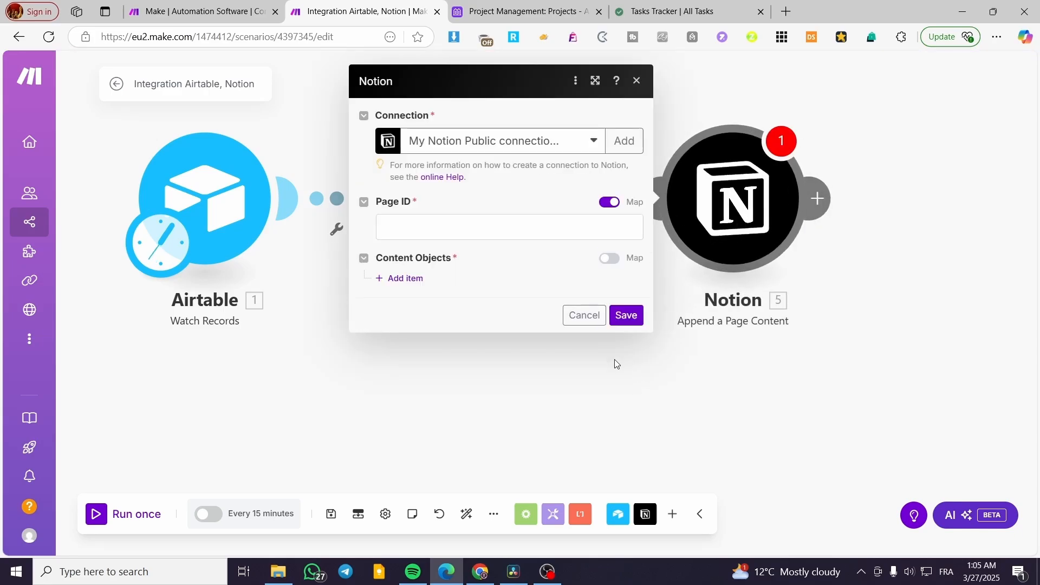
# Browse the values offered for Page ID, then view Airtable's Project Management projects table.
pyautogui.click(472, 234)
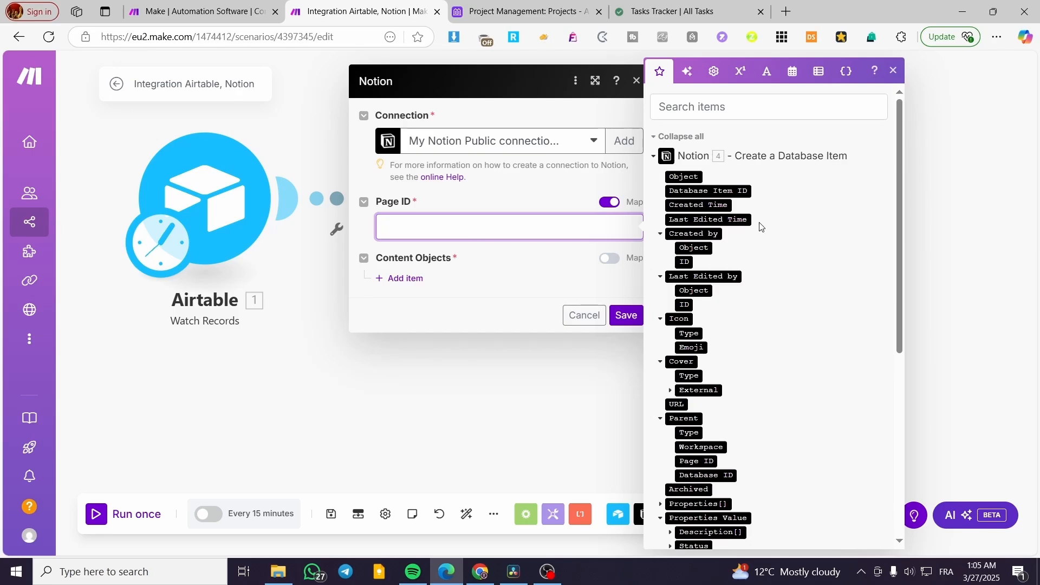
pyautogui.scroll(-5, 742, 274)
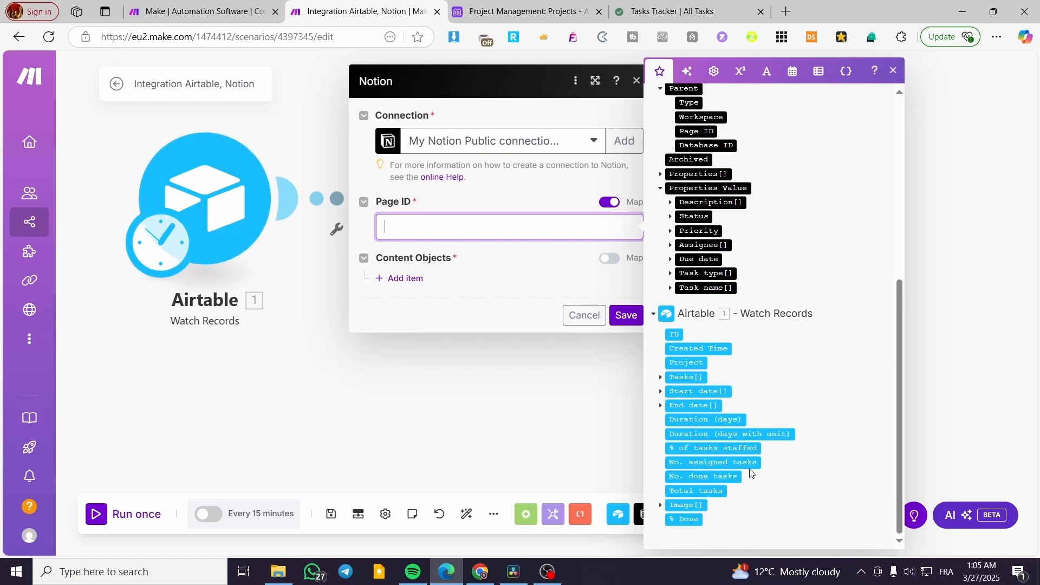
pyautogui.click(526, 10)
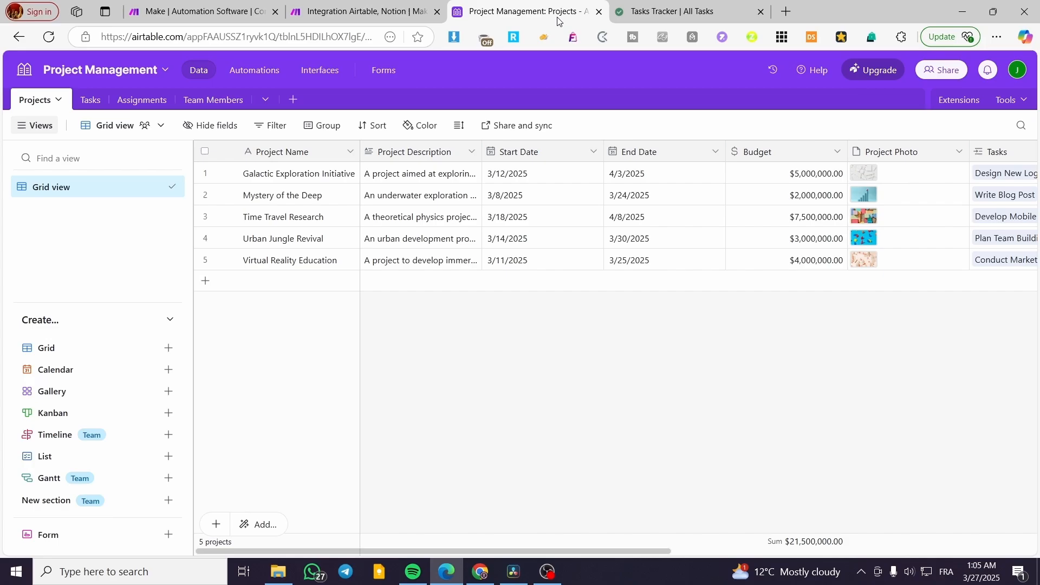
# Review the Project Description column in the Airtable projects grid, then return to Make.
pyautogui.click(651, 15)
pyautogui.click(523, 5)
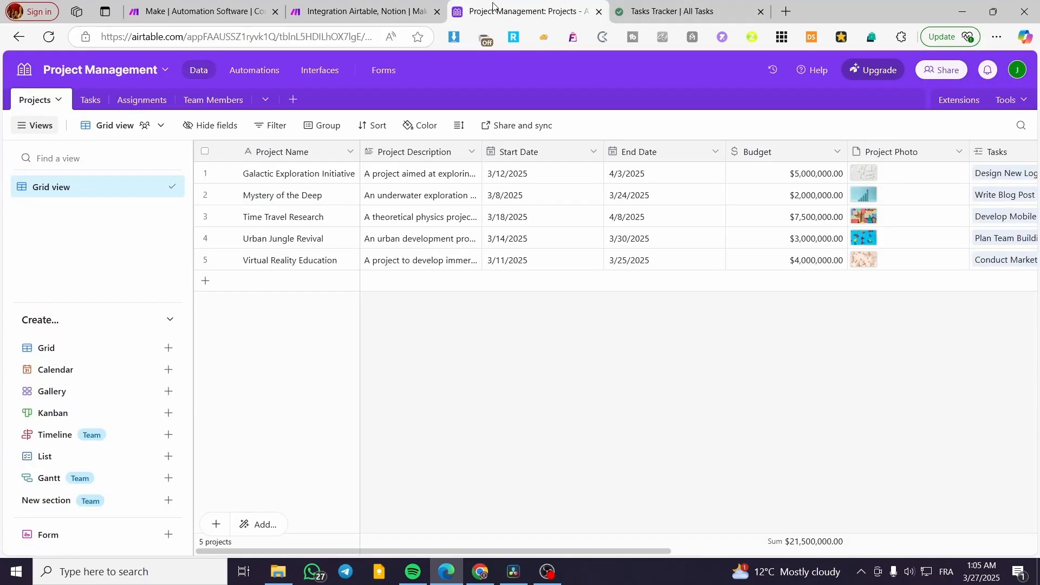
pyautogui.moveTo(467, 550); pyautogui.dragTo(422, 540)
pyautogui.click(427, 155)
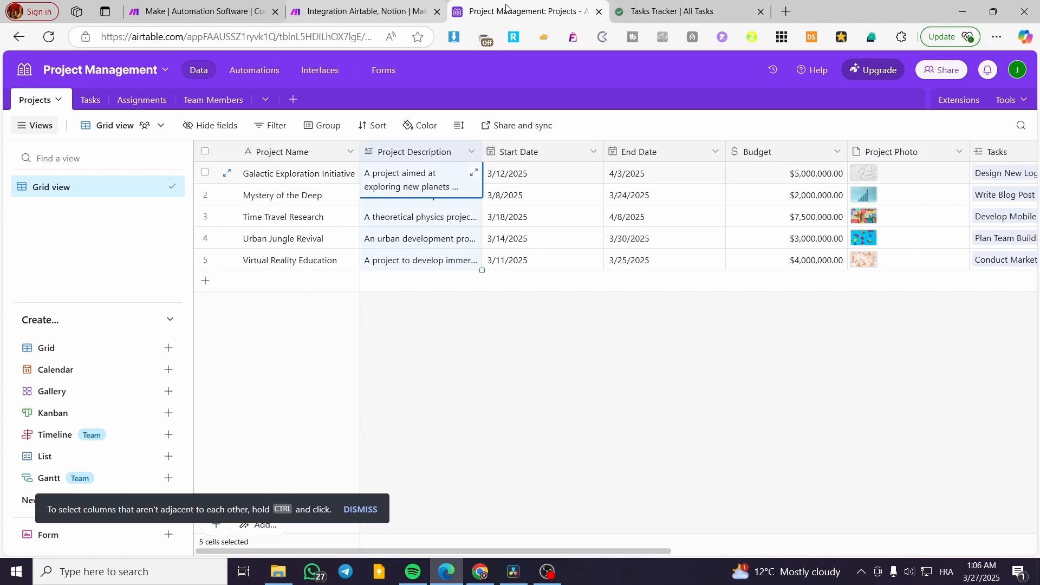
pyautogui.click(362, 10)
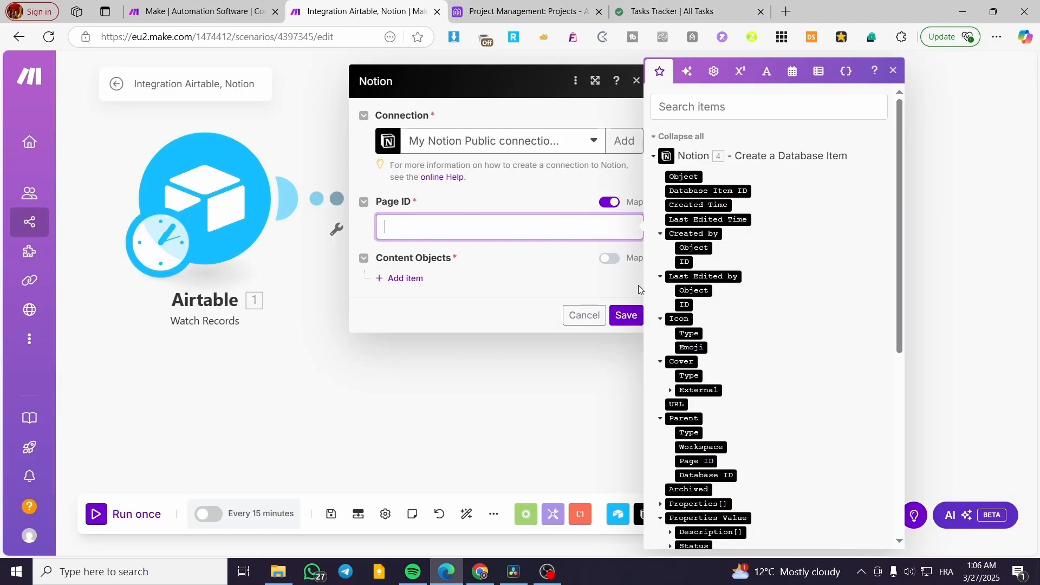
pyautogui.scroll(-5, 715, 308)
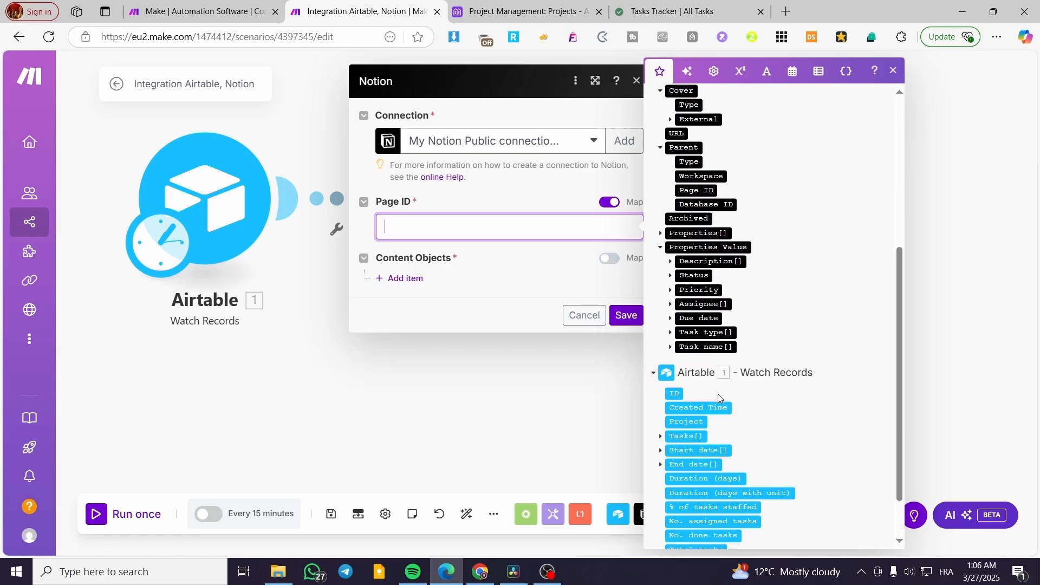
pyautogui.scroll(5, 718, 396)
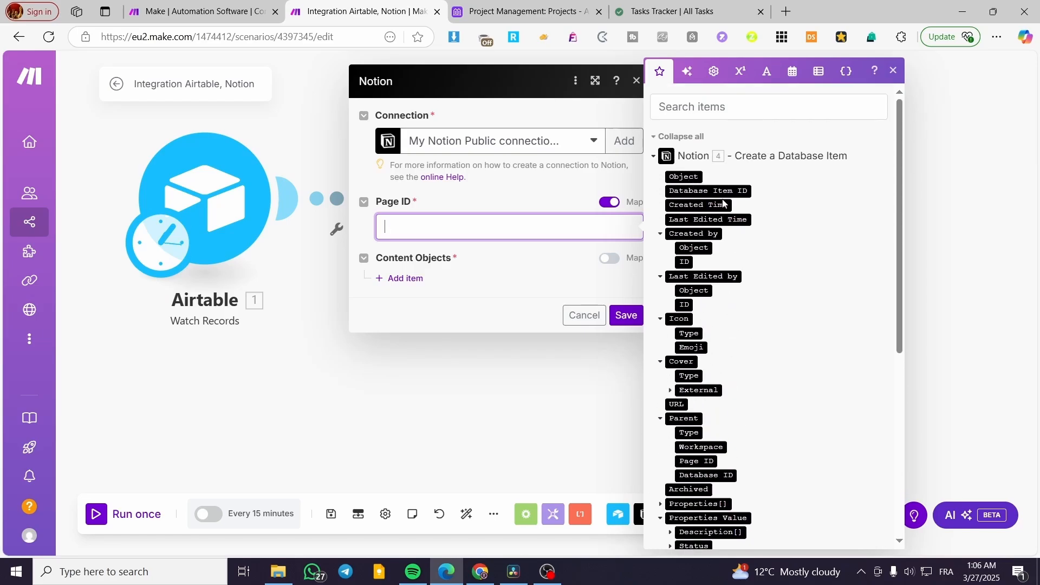
pyautogui.scroll(-3, 699, 317)
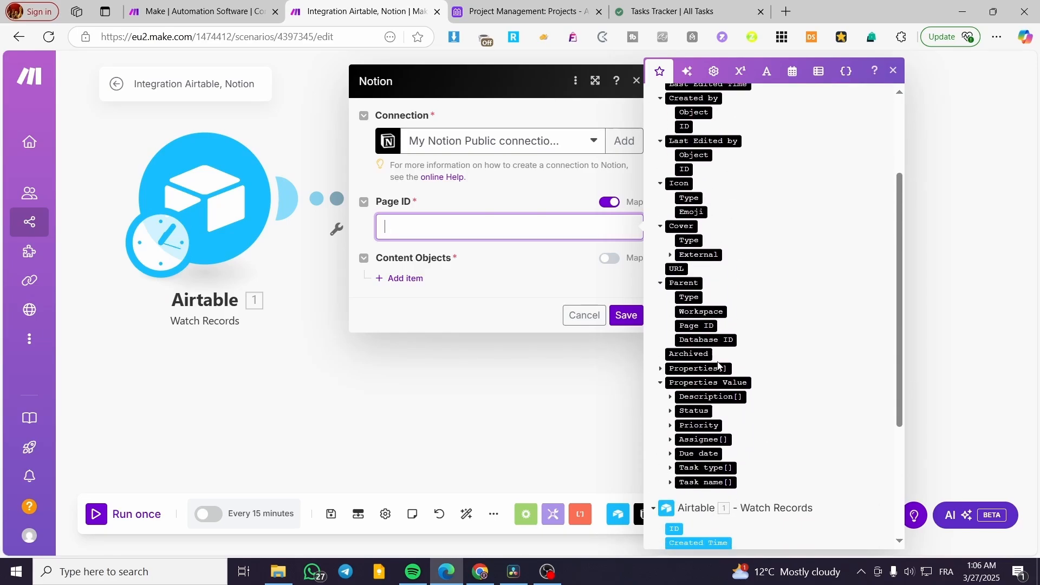
pyautogui.scroll(-1, 732, 388)
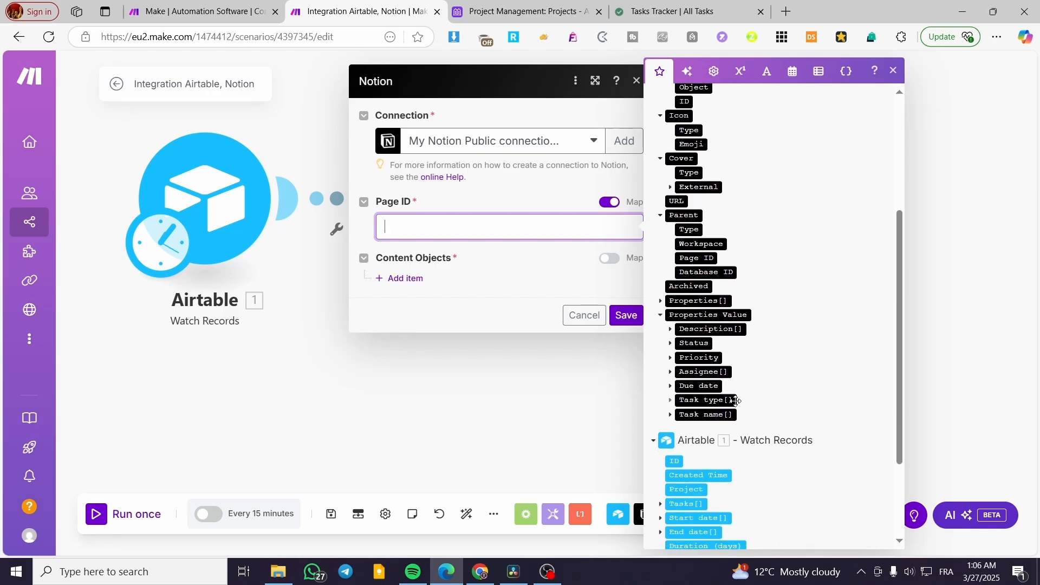
pyautogui.scroll(-2, 704, 382)
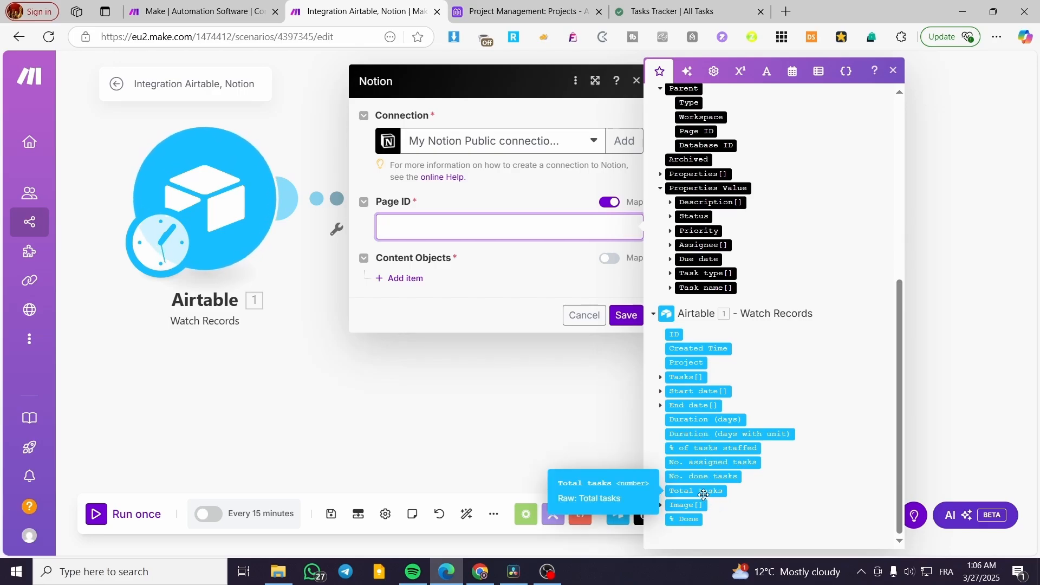
pyautogui.click(521, 11)
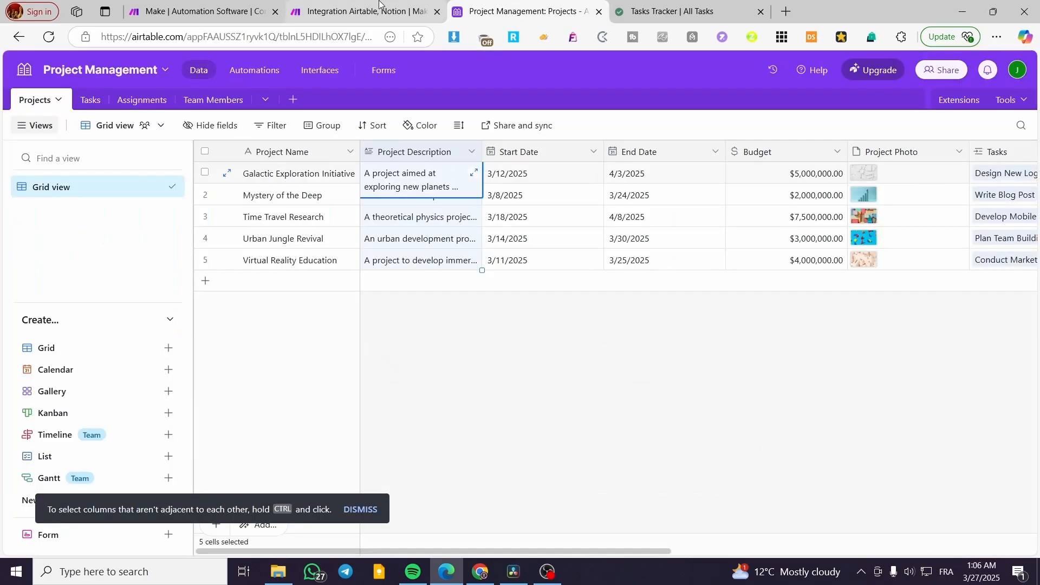
pyautogui.click(379, 3)
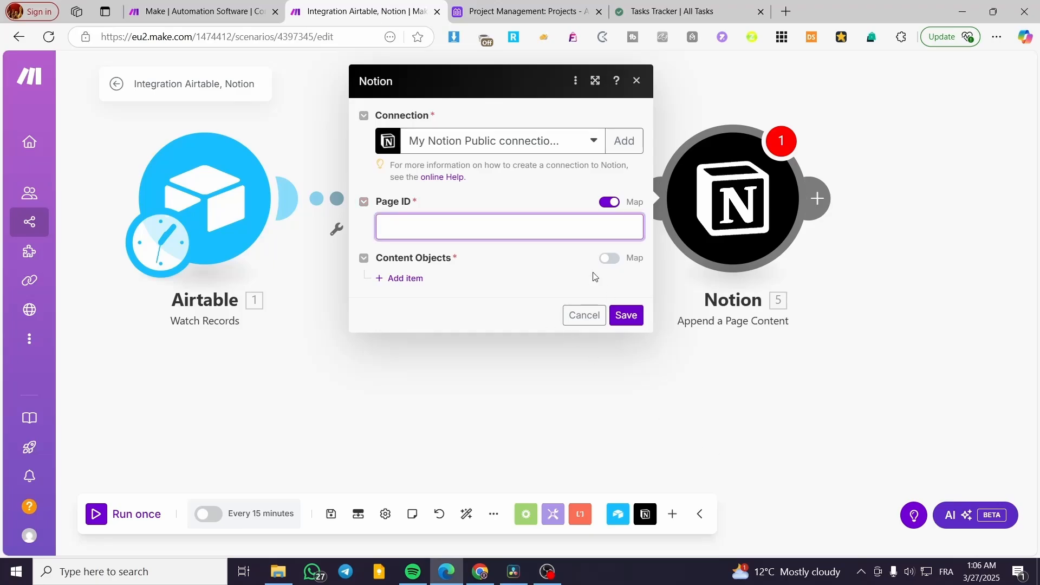
pyautogui.scroll(-6, 706, 505)
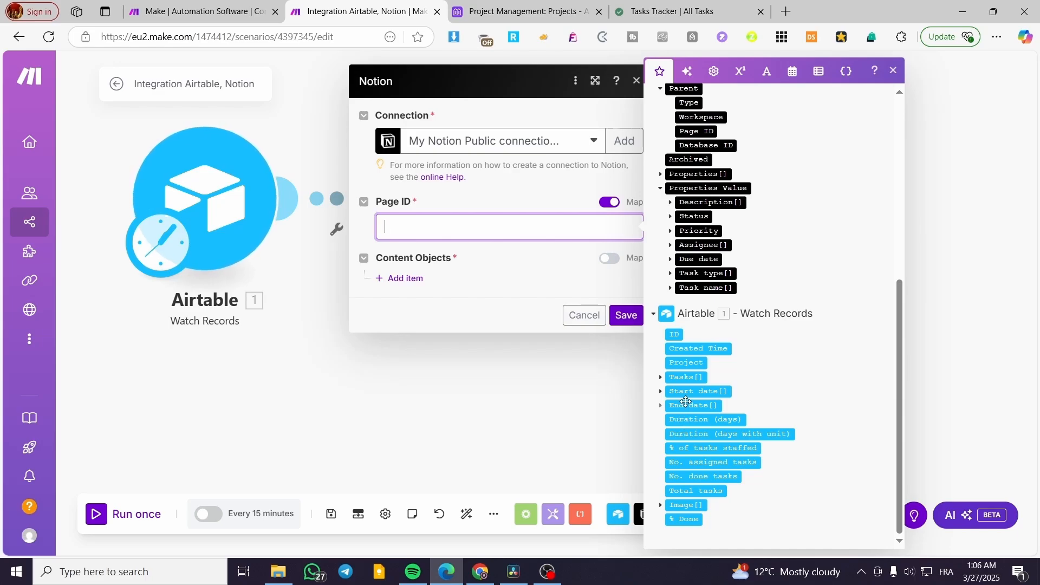
# Map 1. Project into Page ID and add a Heading 1 content block.
pyautogui.click(688, 363)
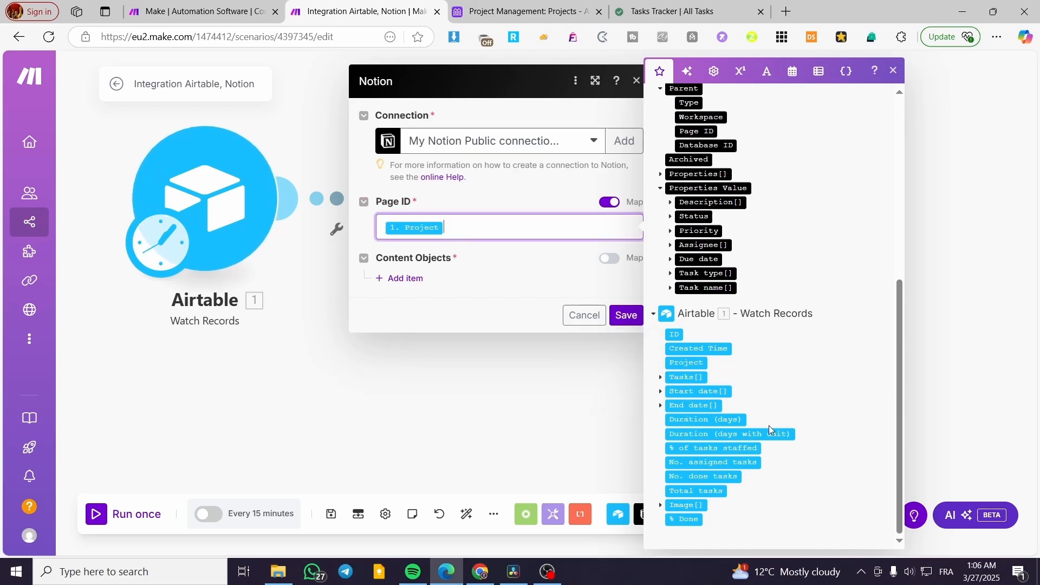
pyautogui.click(626, 317)
pyautogui.click(422, 278)
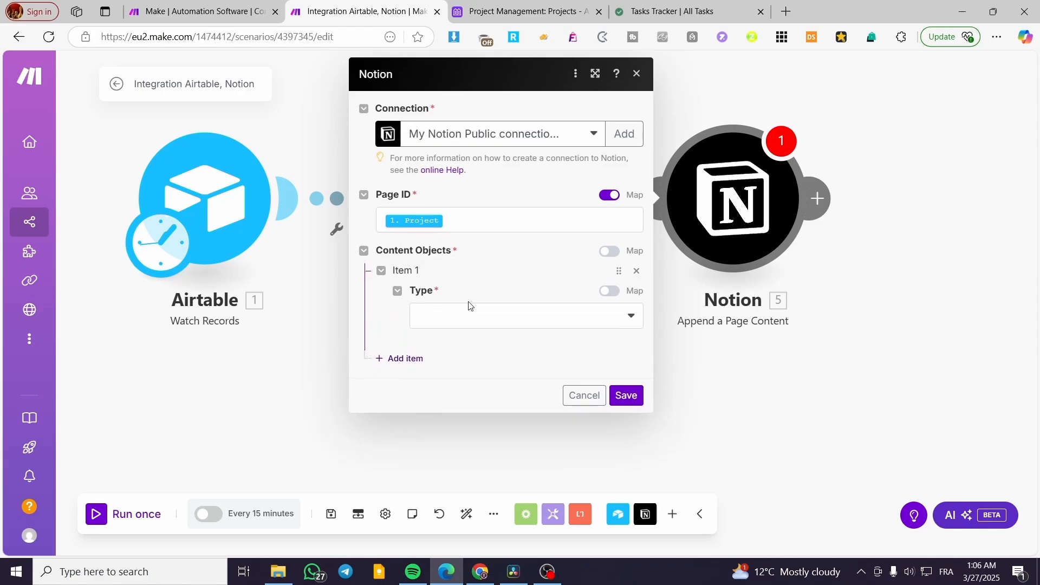
pyautogui.click(473, 322)
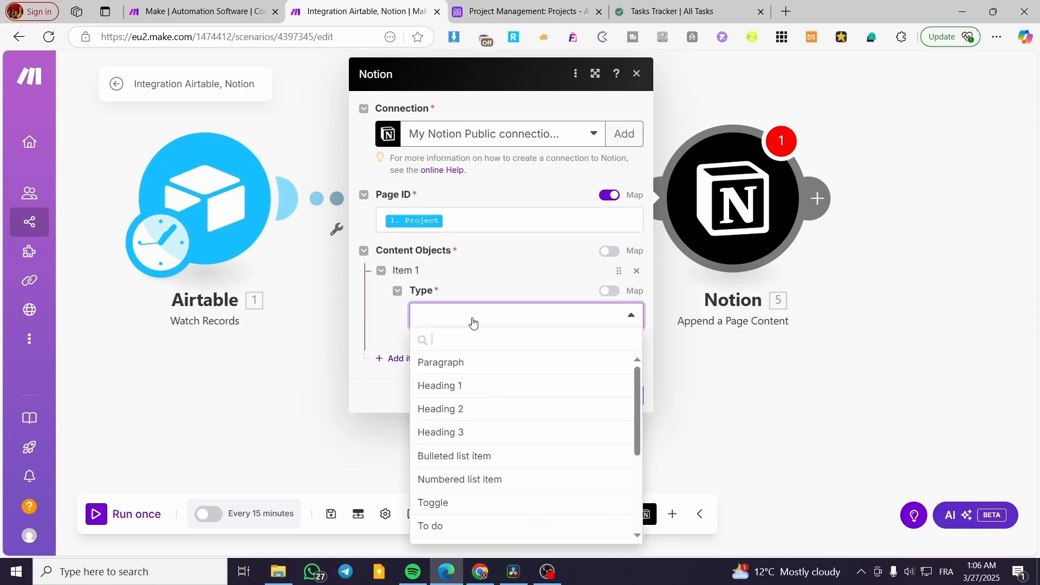
pyautogui.click(493, 386)
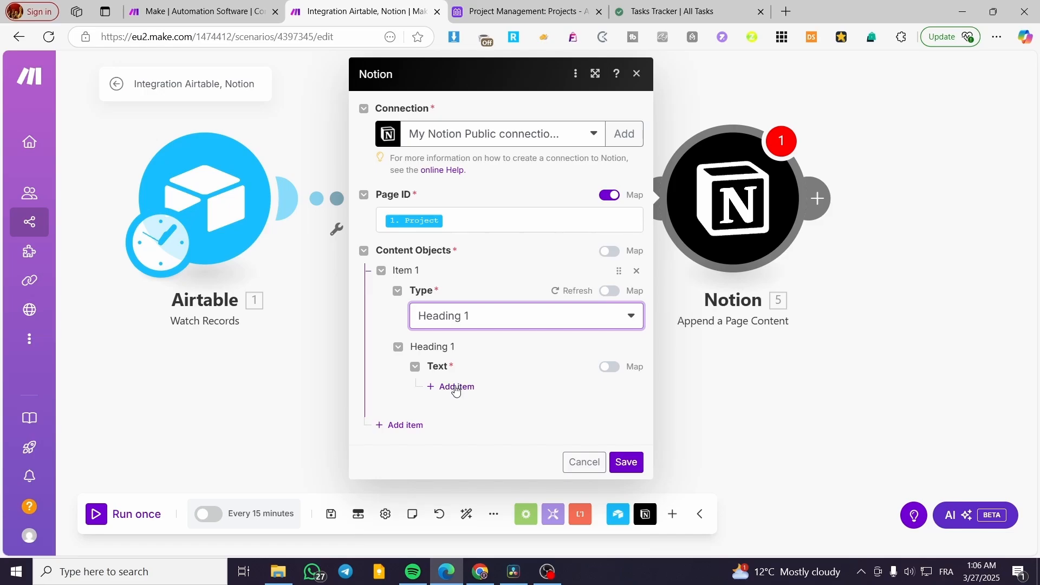
# Give the heading a plain Text piece mapped to the Airtable 1. Tasks[] value.
pyautogui.click(455, 387)
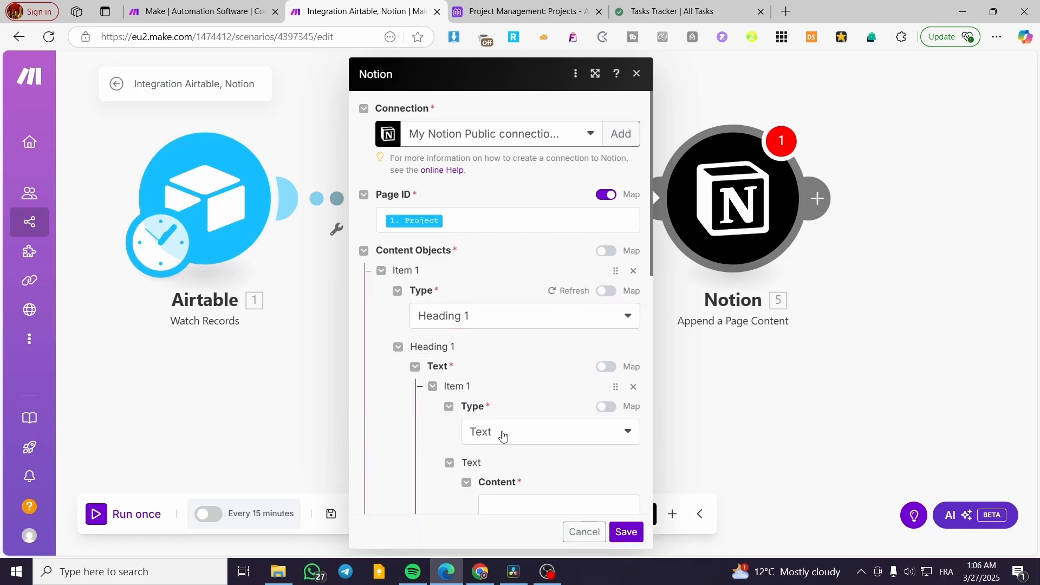
pyautogui.click(504, 435)
pyautogui.click(524, 438)
pyautogui.scroll(-4, 466, 379)
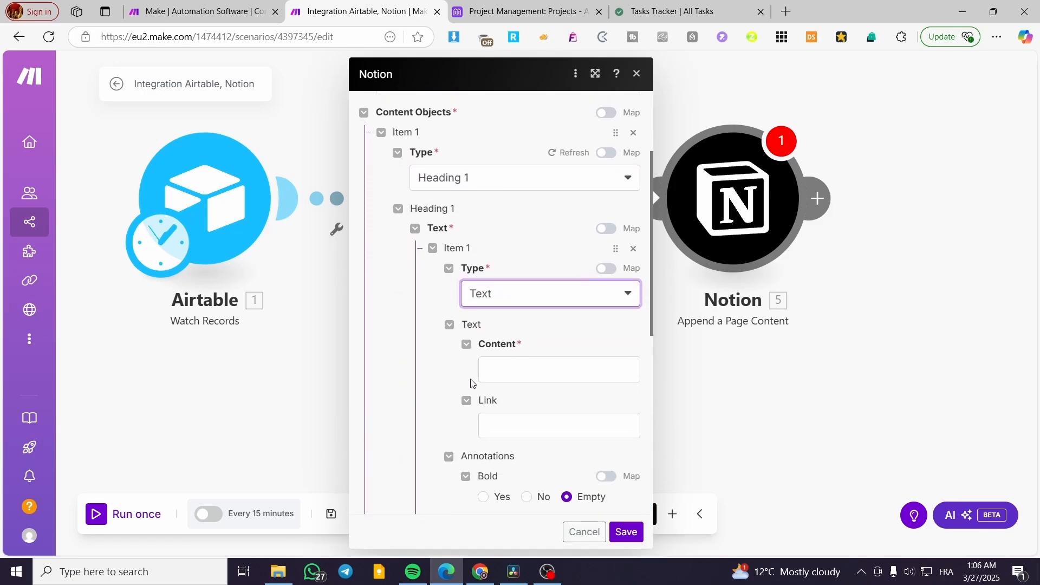
pyautogui.click(547, 299)
pyautogui.scroll(-6, 730, 365)
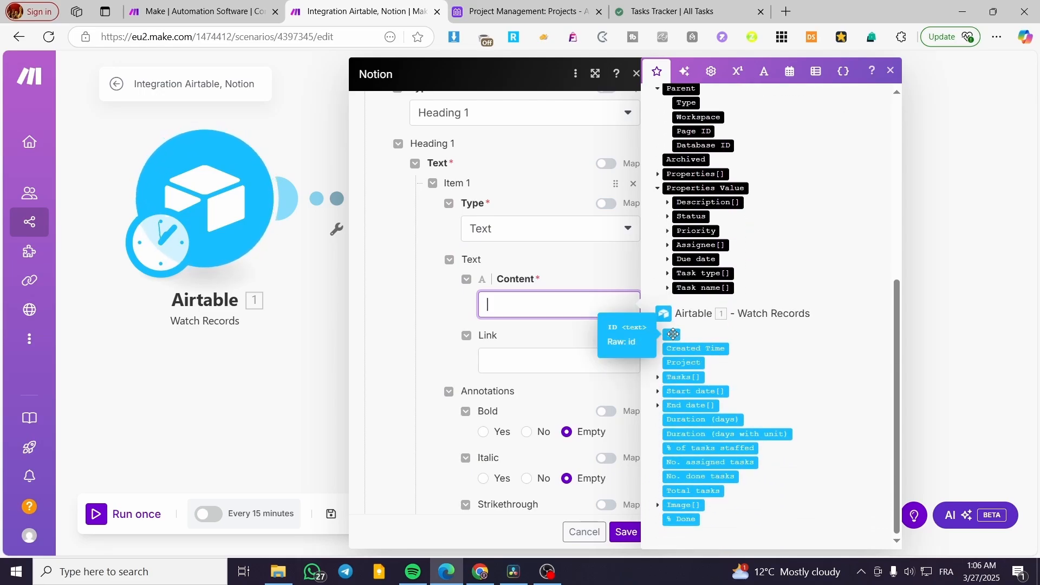
pyautogui.click(682, 377)
# Save the Append a Page Content settings, run the scenario once, and view Notion's Tasks Tracker.
pyautogui.click(626, 531)
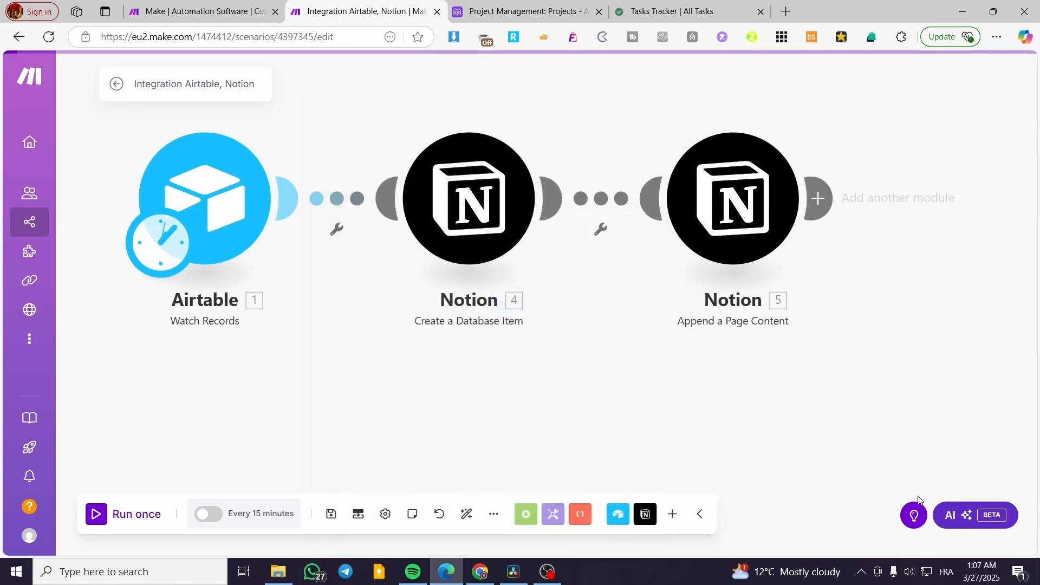
pyautogui.click(124, 513)
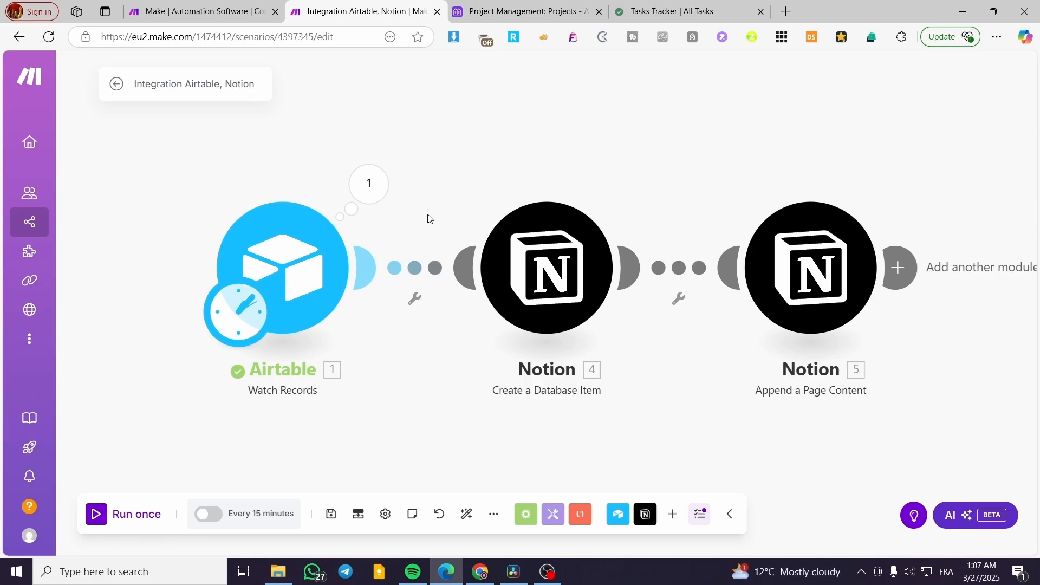
pyautogui.click(684, 15)
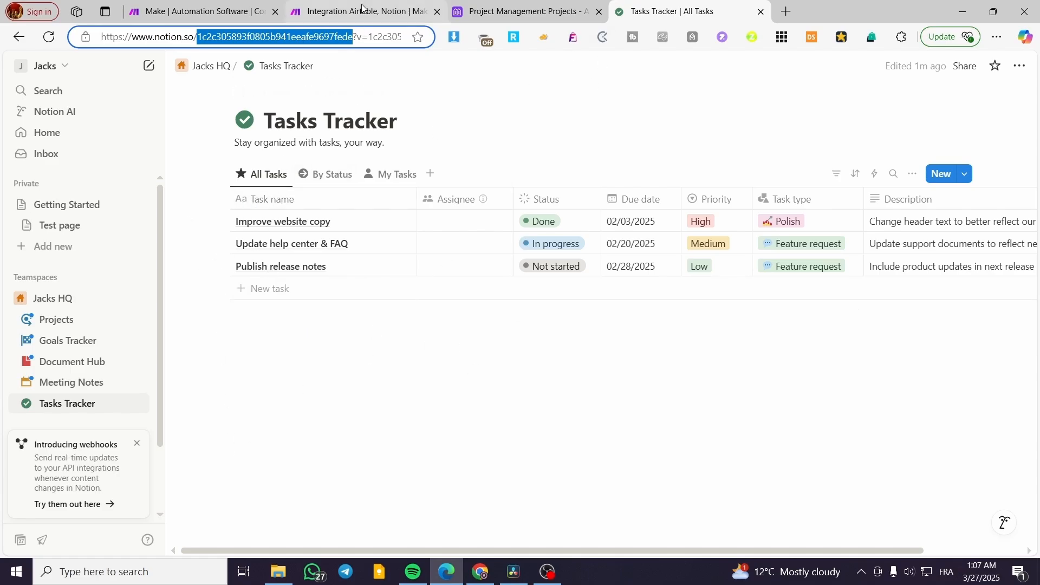
# Switch from Notion's Tasks Tracker back to the 'Integration Airtable, Notion' Make scenario.
pyautogui.click(385, 6)
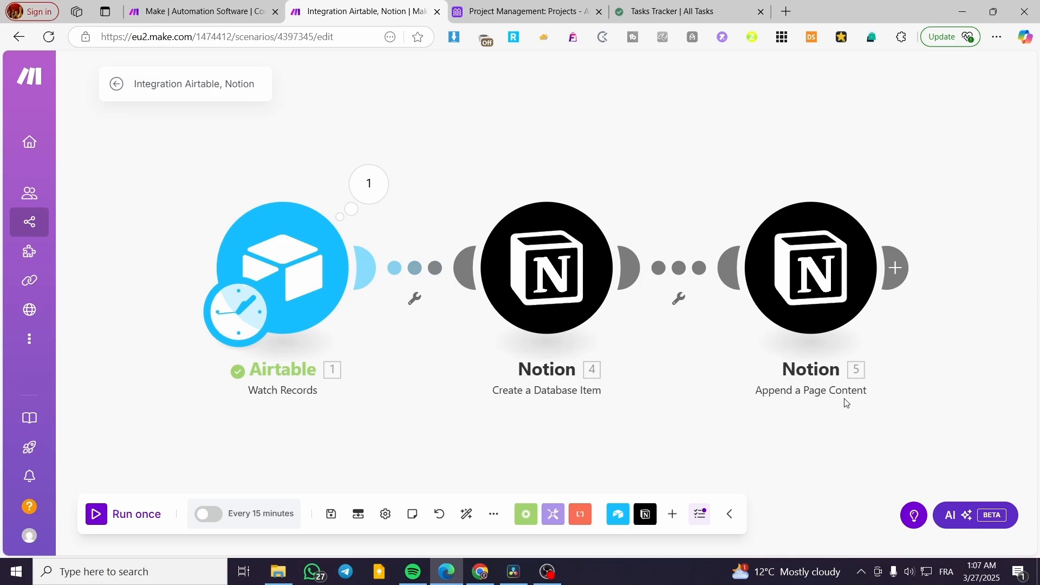
# Rerun the scenario and review the Airtable operation results and the Create a Database Item settings.
pyautogui.click(111, 514)
pyautogui.click(391, 204)
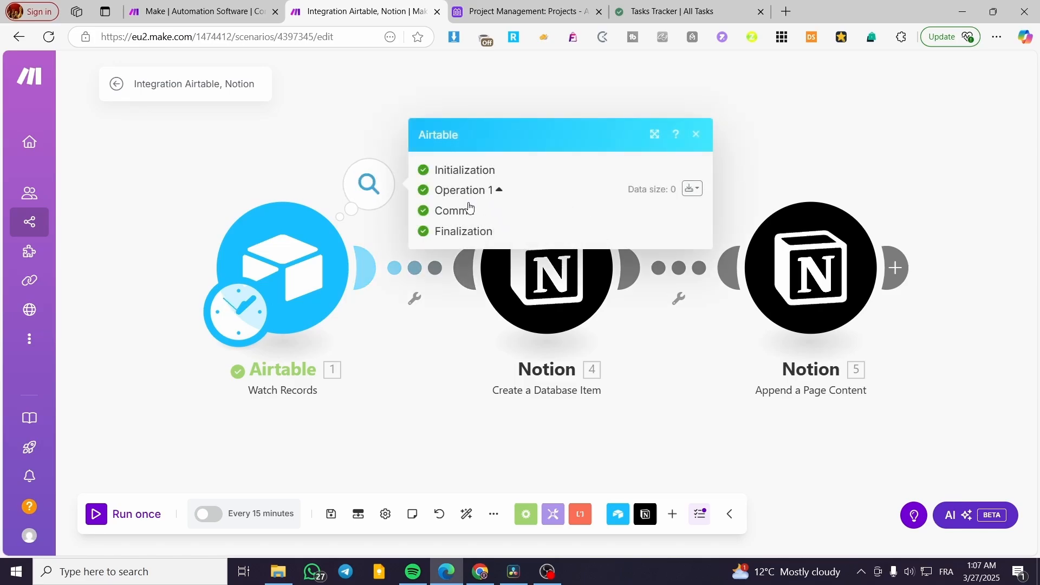
pyautogui.click(452, 391)
pyautogui.click(546, 275)
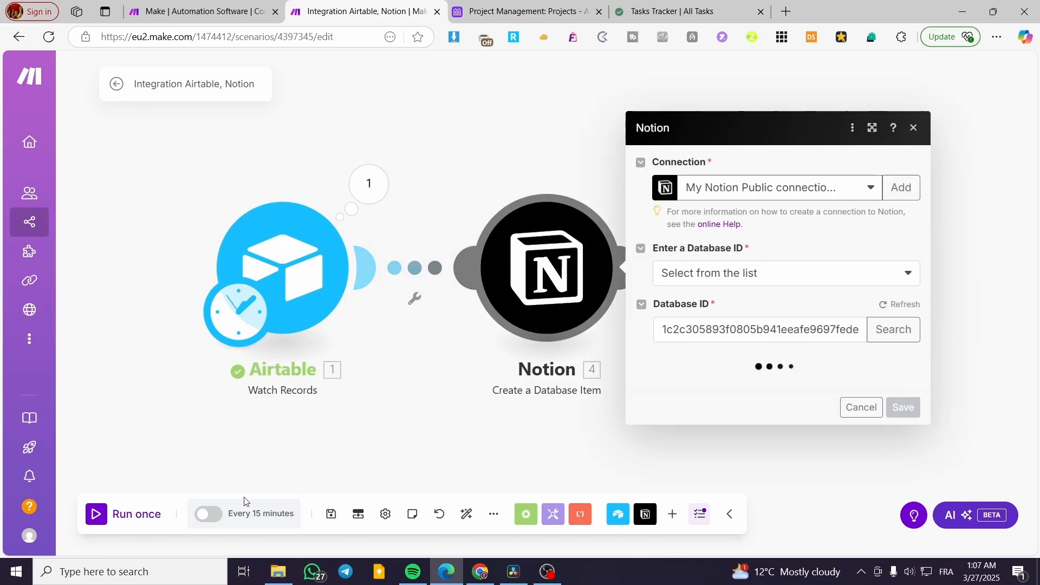
pyautogui.click(100, 522)
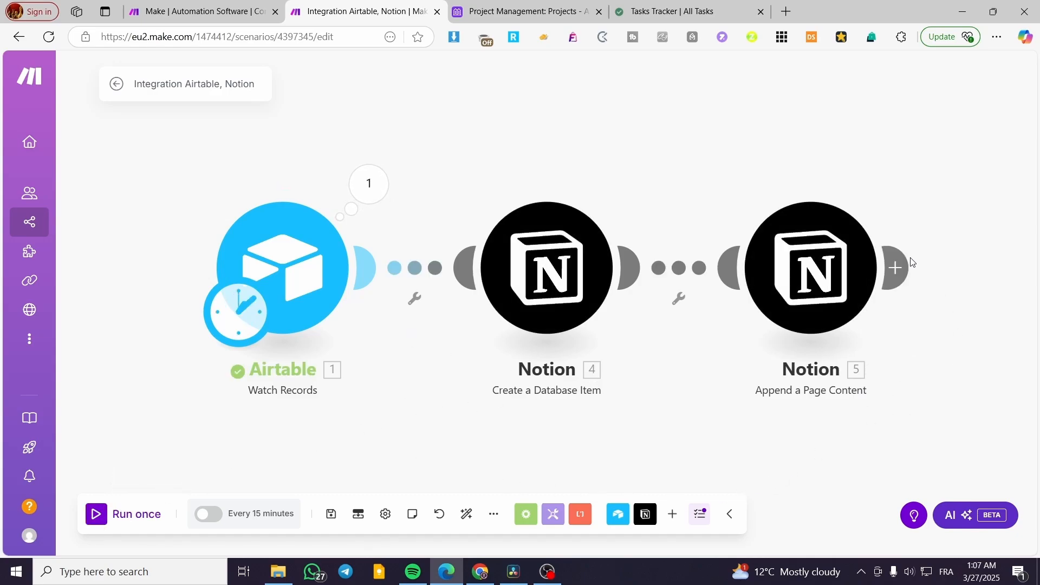
# Open the Airtable-to-Notion filter without adding one, then add and delete an empty placeholder module.
pyautogui.click(437, 274)
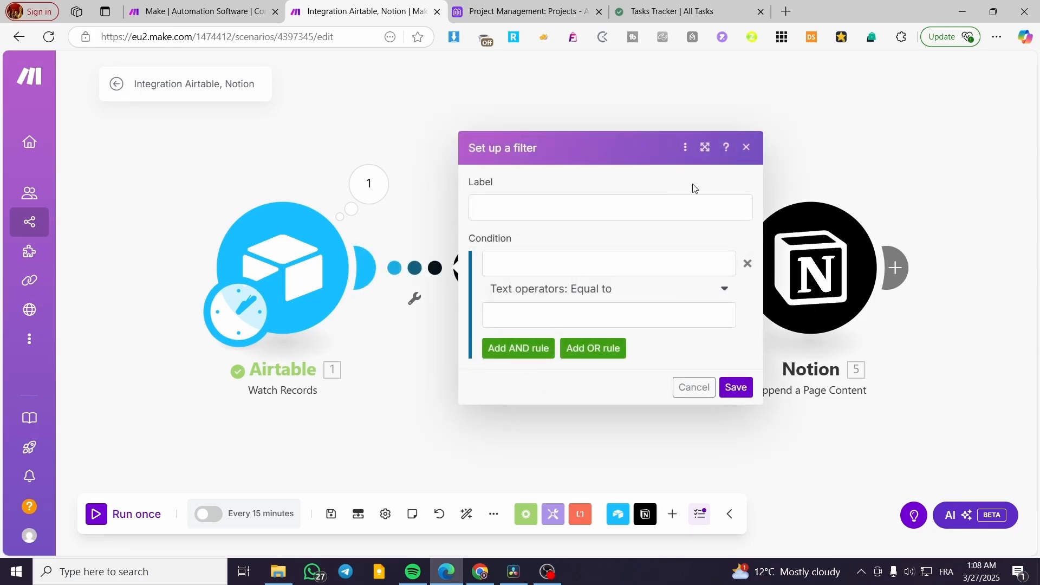
pyautogui.click(747, 147)
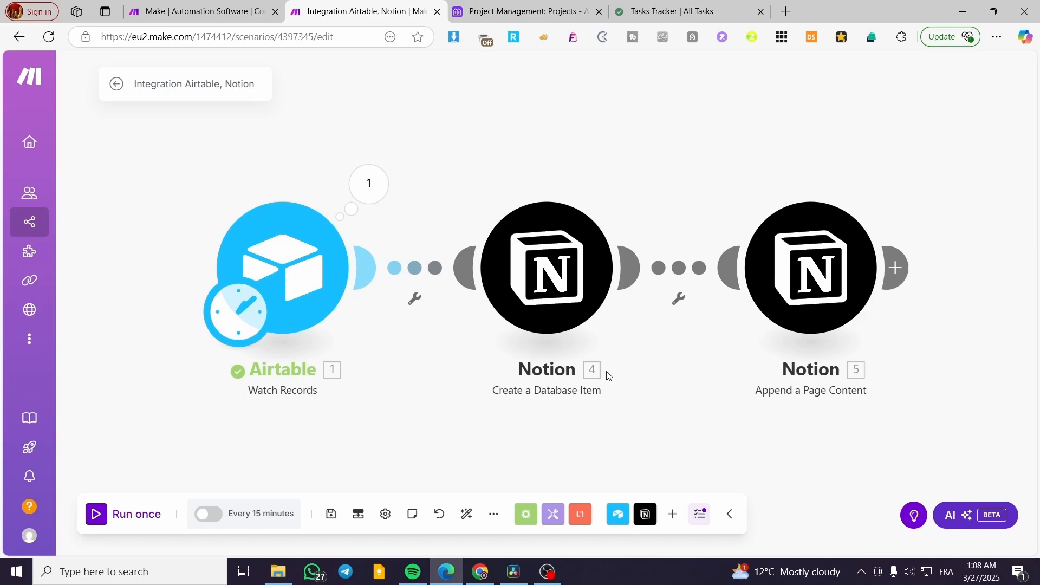
pyautogui.doubleClick(593, 376)
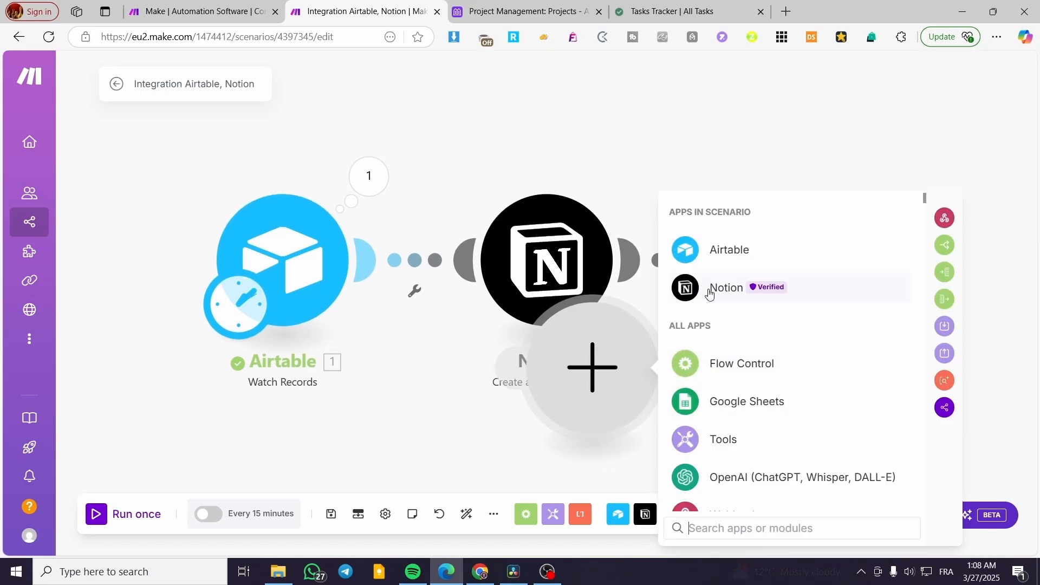
pyautogui.click(469, 449)
pyautogui.moveTo(687, 447); pyautogui.dragTo(603, 422)
pyautogui.click(487, 344)
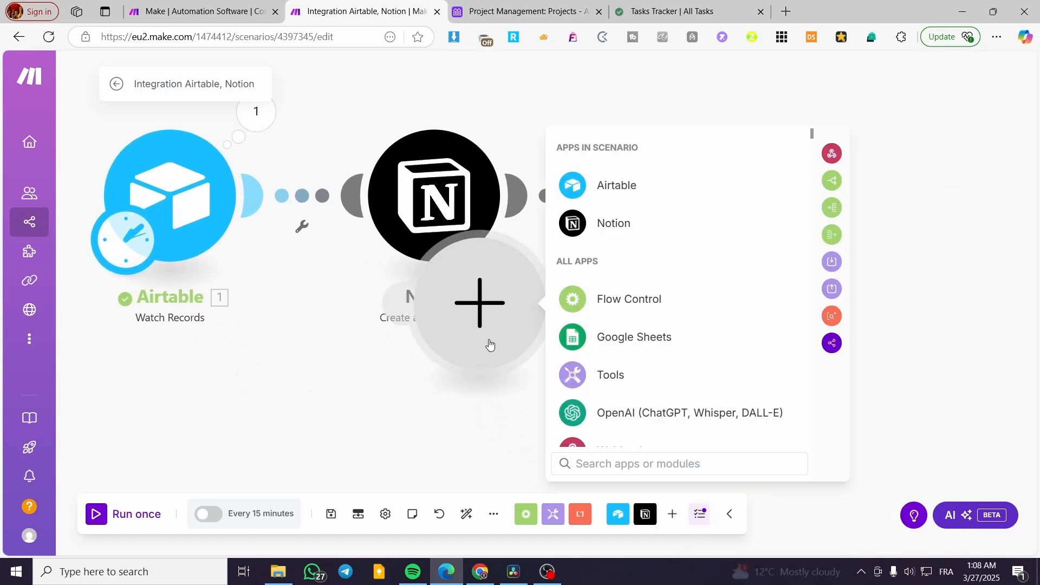
pyautogui.rightClick(494, 346)
pyautogui.click(519, 383)
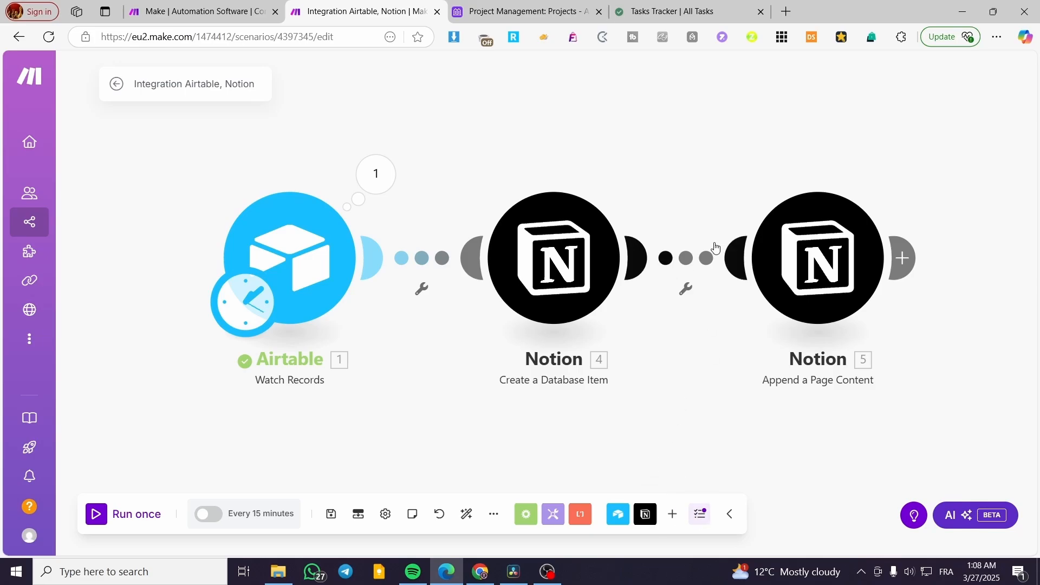
# Check the link between the Notion steps, then run the unchanged scenario again for 1 Airtable bundle.
pyautogui.rightClick(688, 258)
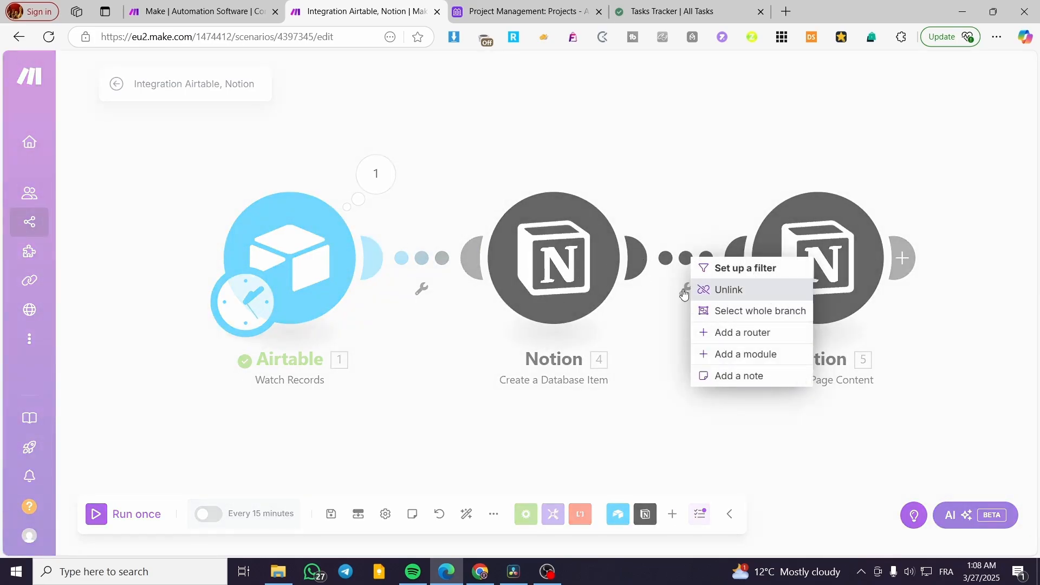
pyautogui.click(96, 514)
pyautogui.click(97, 515)
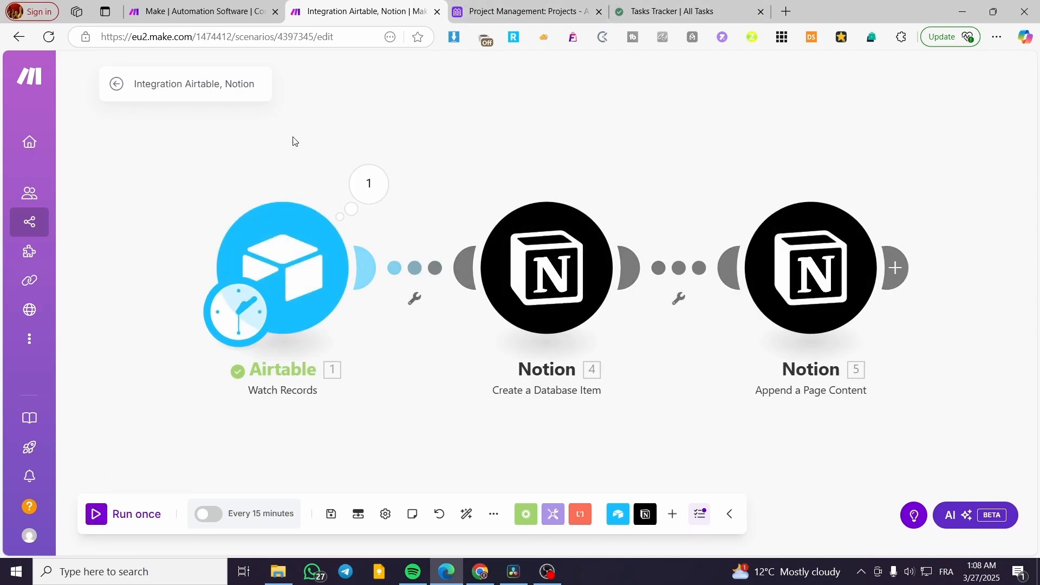
pyautogui.moveTo(869, 433); pyautogui.dragTo(891, 397)
pyautogui.moveTo(712, 422); pyautogui.dragTo(681, 444)
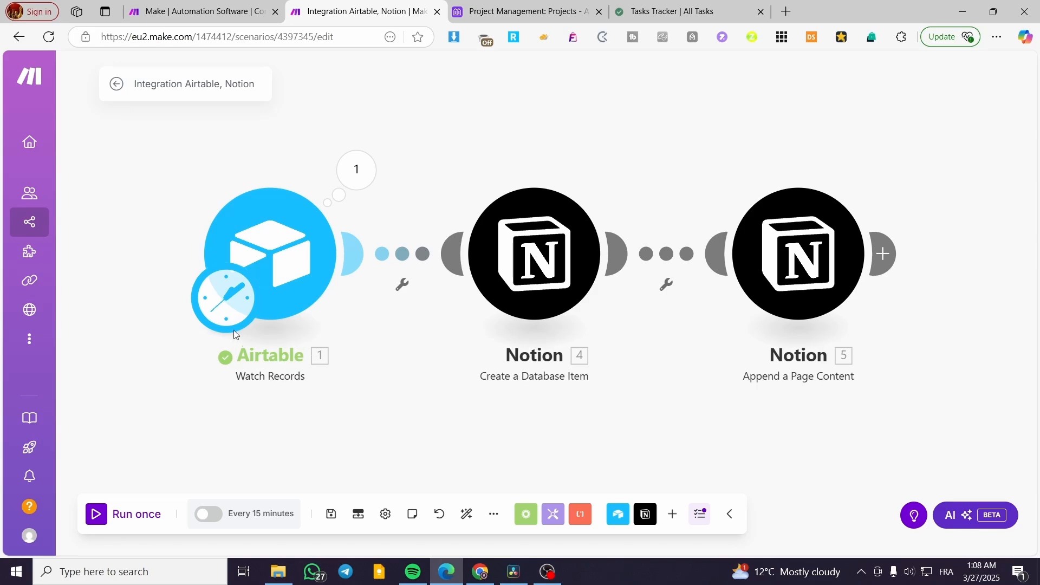
pyautogui.moveTo(49, 135)
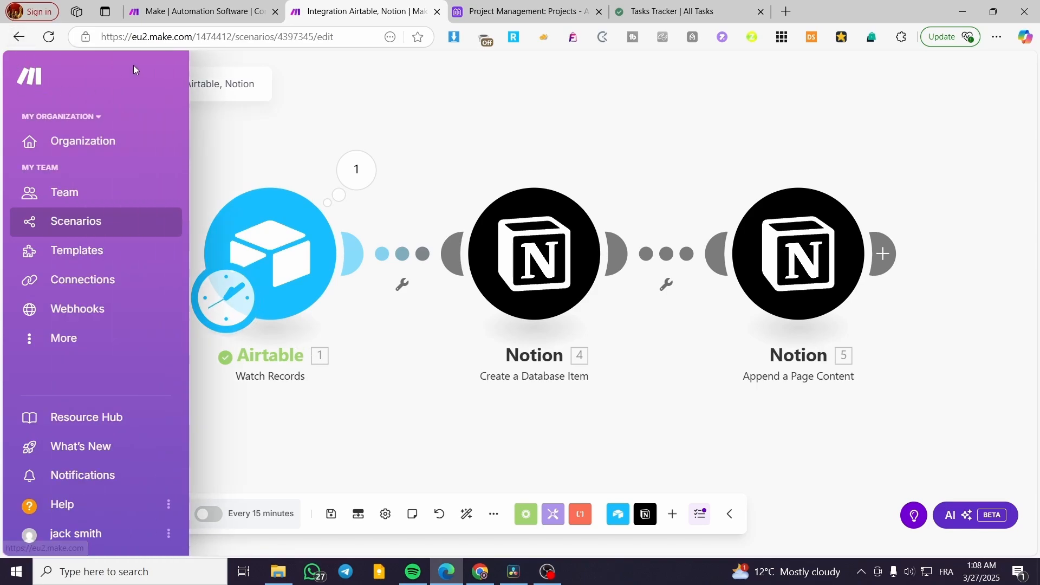